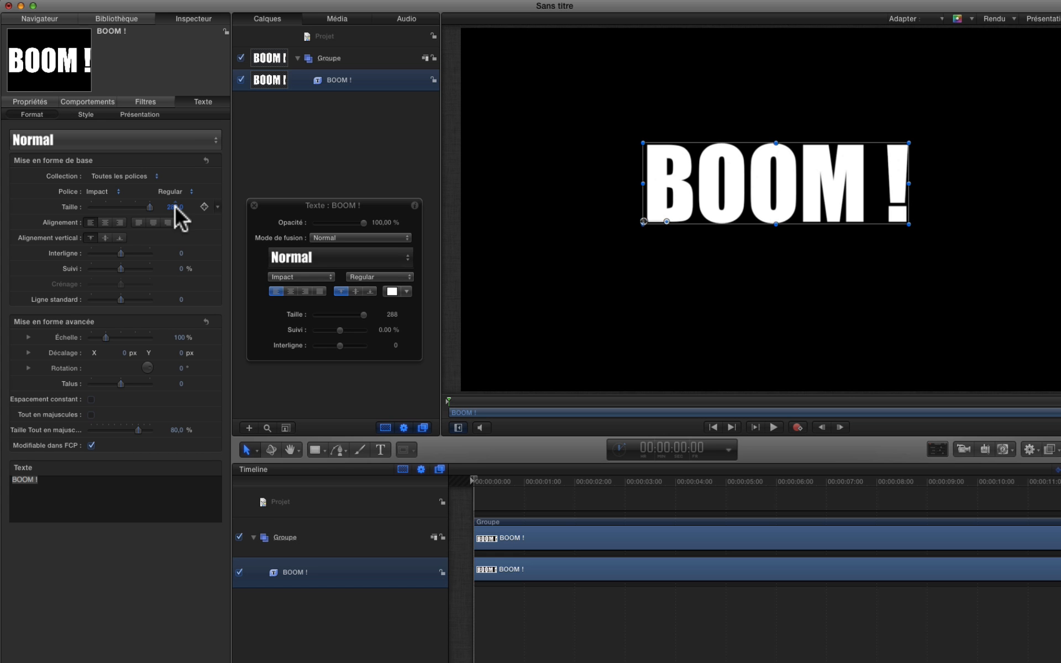
Enlarge the BOOM ! text to size 328 and recentre it in the canvas
left_click_drag(175, 208, 196, 207)
left_click_drag(635, 221, 638, 226)
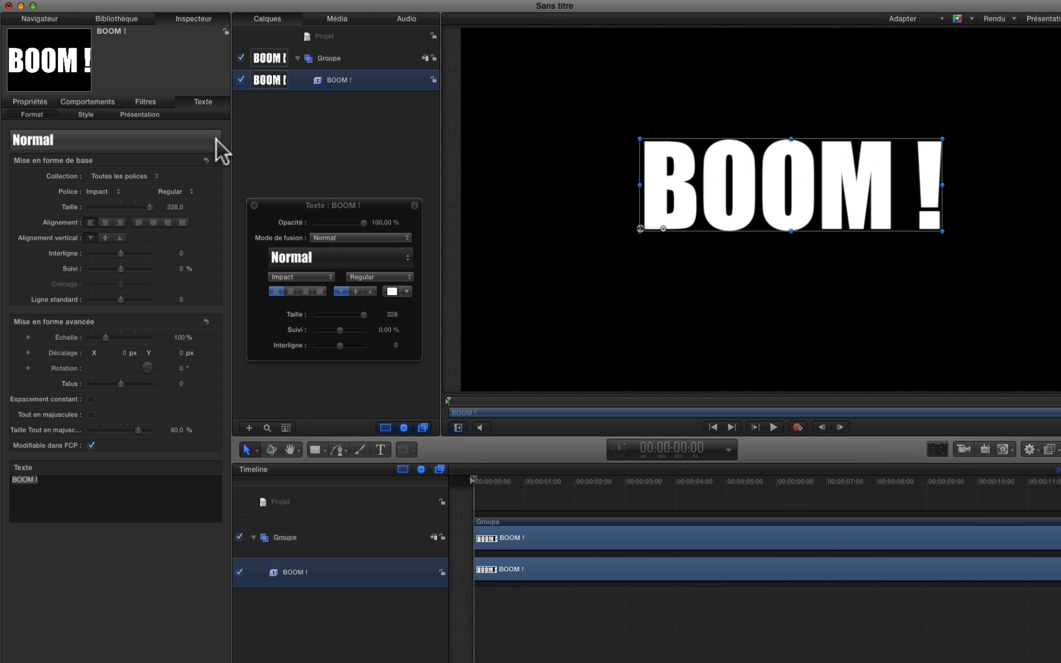
Import the Broken_Glass_Texture_1_by_FantasyStock image from the media files and place it below the BOOM ! text layer
left_click(43, 16)
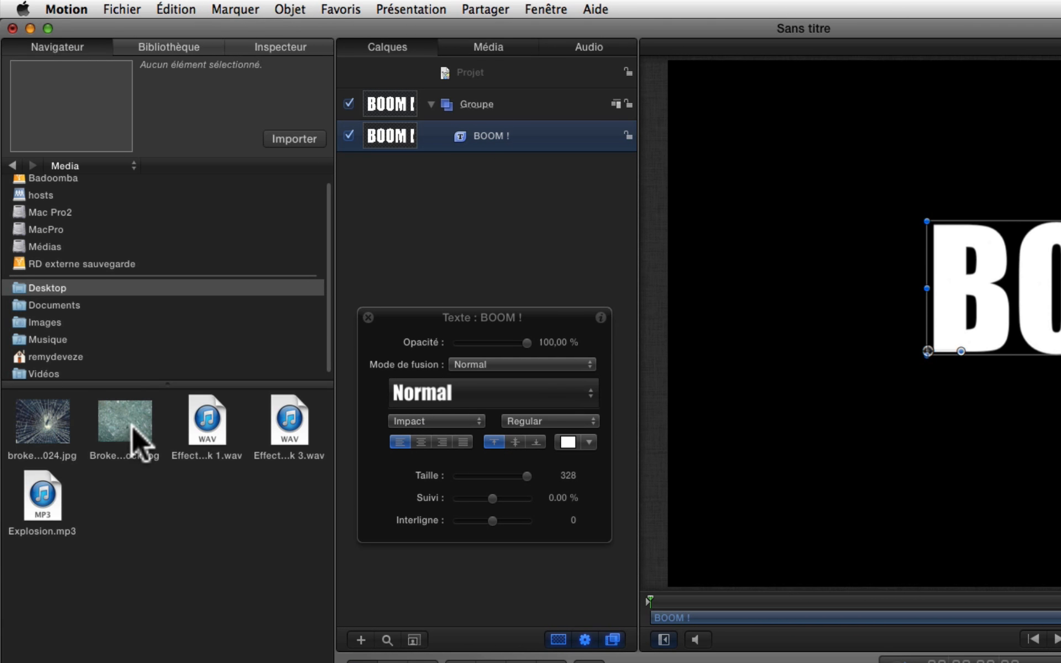
left_click(125, 416)
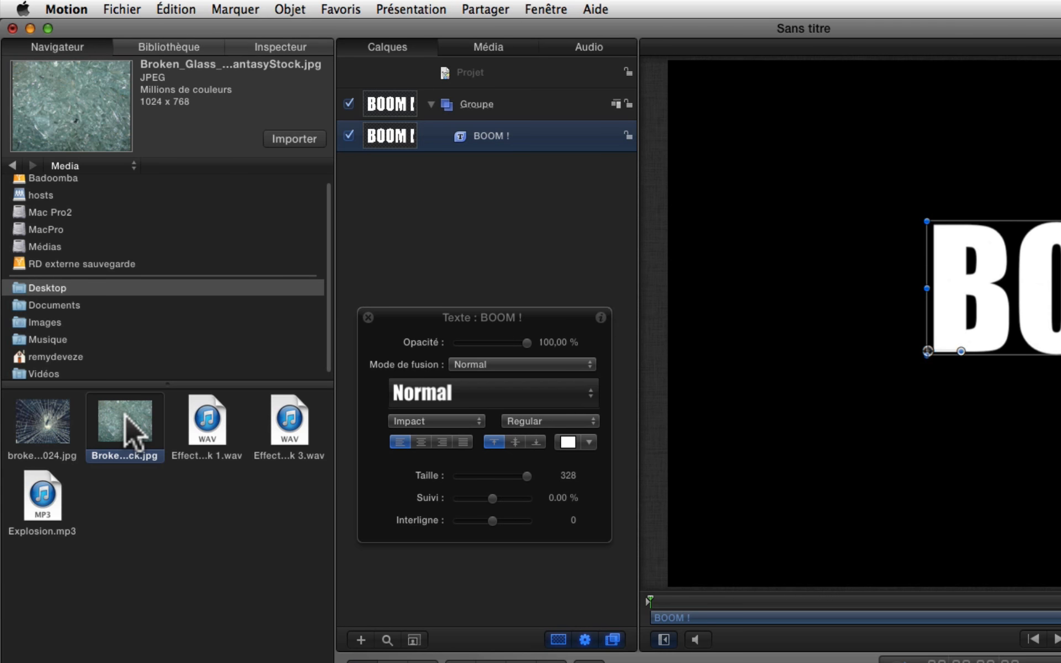
left_click(286, 134)
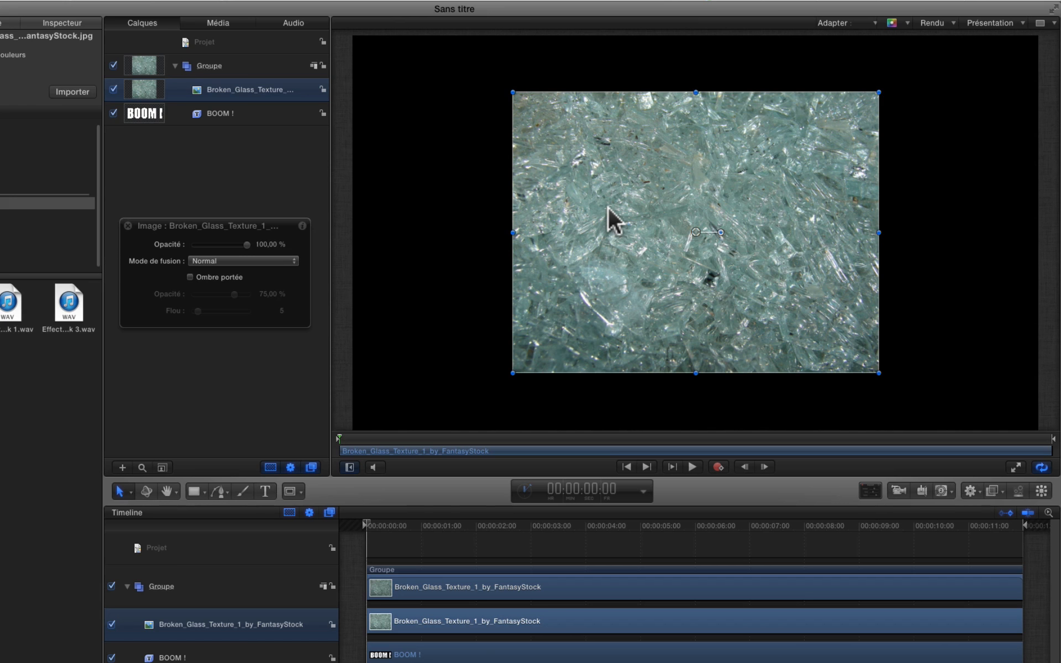
left_click_drag(242, 84, 228, 119)
Set the blend mode of the BOOM ! text layer to Stencil alpha
left_click(254, 87)
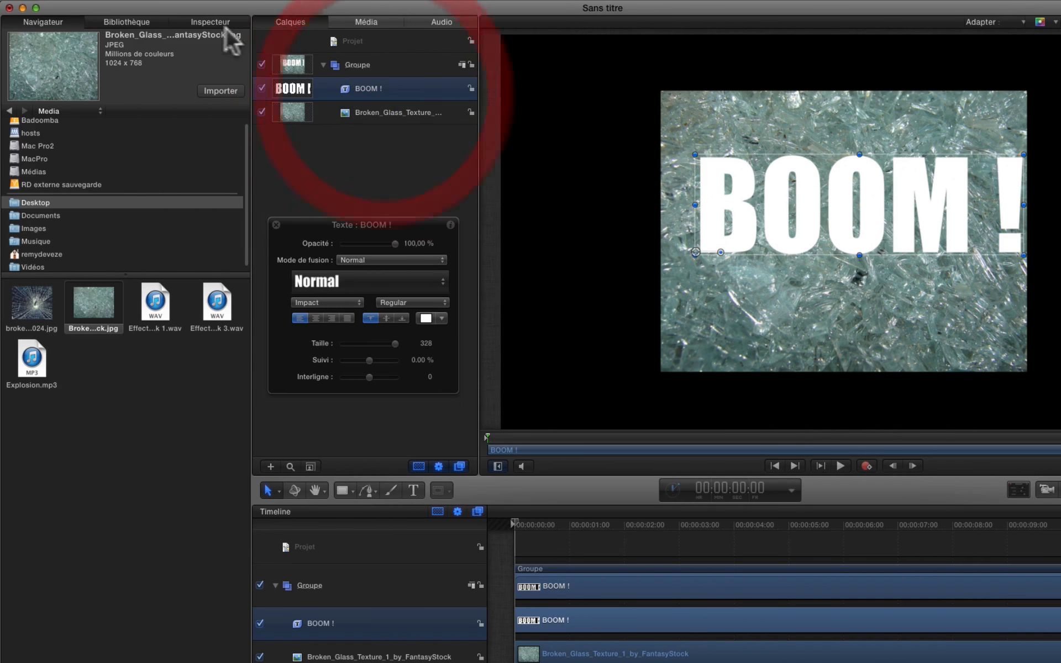
left_click(74, 23)
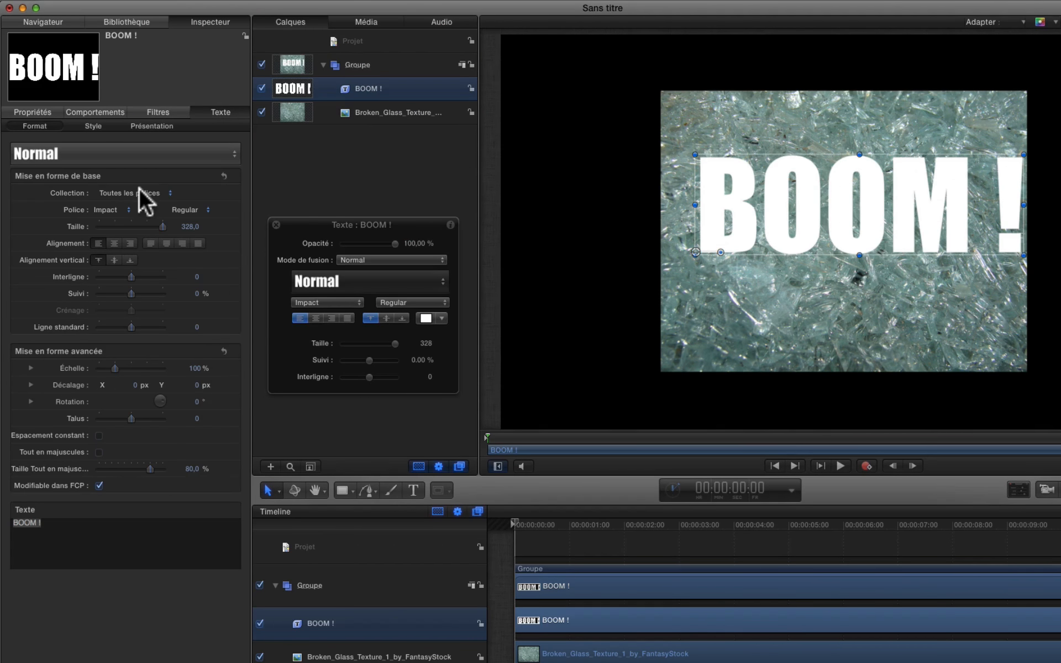
left_click(32, 112)
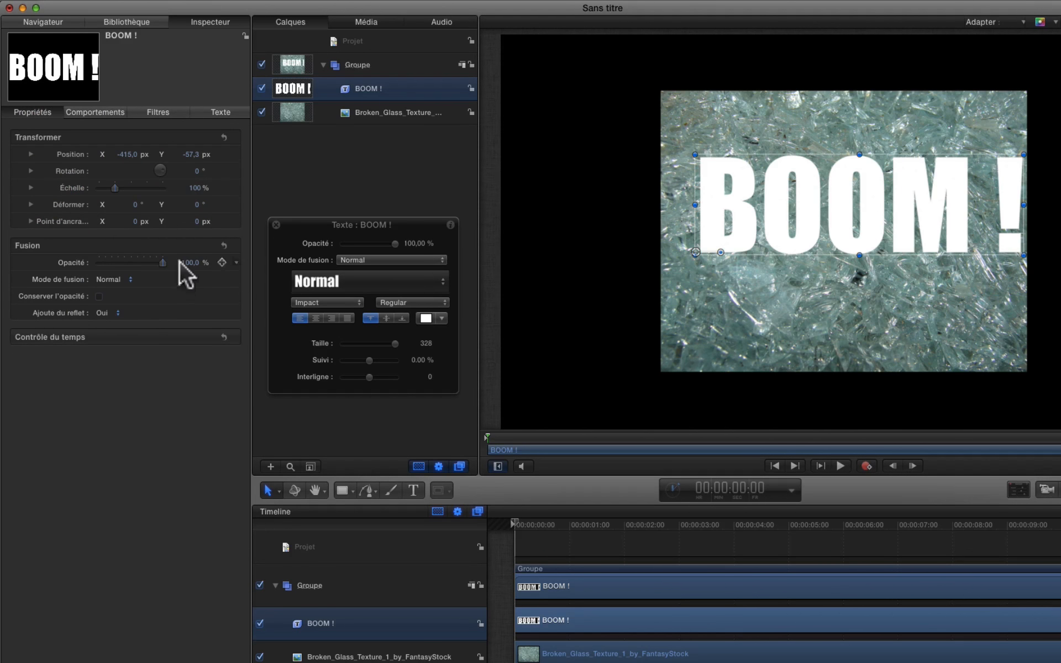
left_click(120, 279)
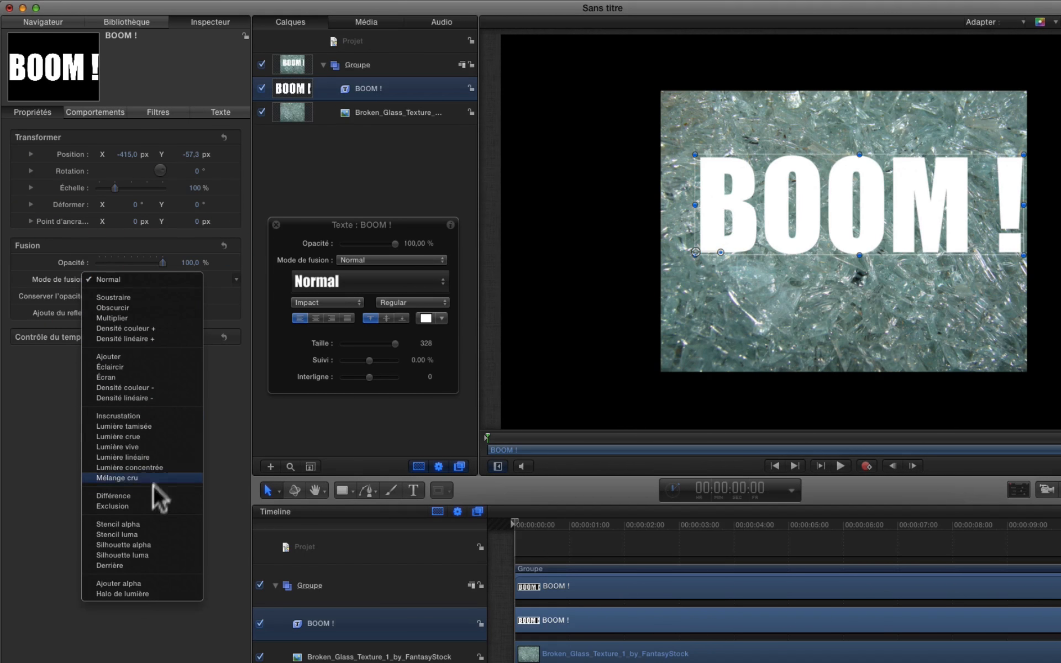
left_click(141, 522)
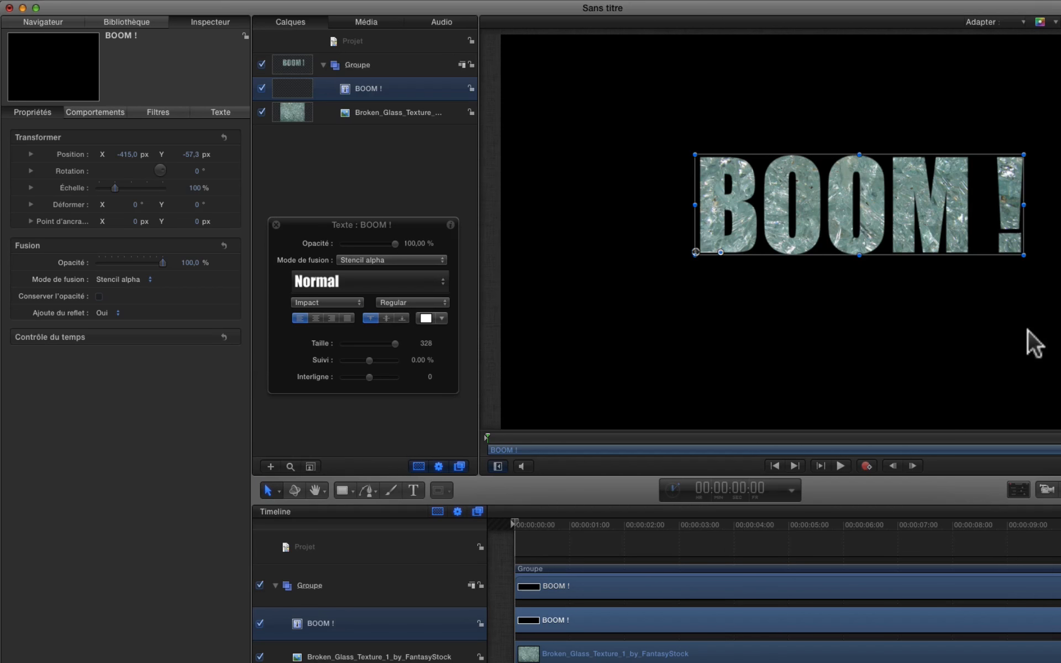
Shift the glass texture image behind the letters to about X 53 px, Y 30 px so it covers the whole text
scroll(727, 203, "left", 1)
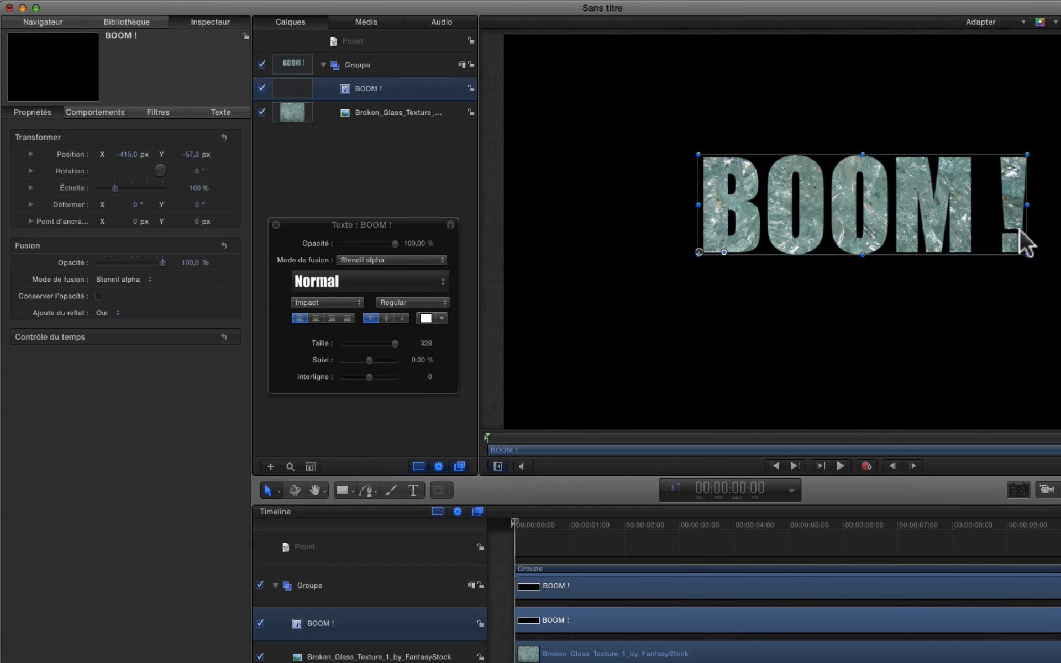
left_click(390, 113)
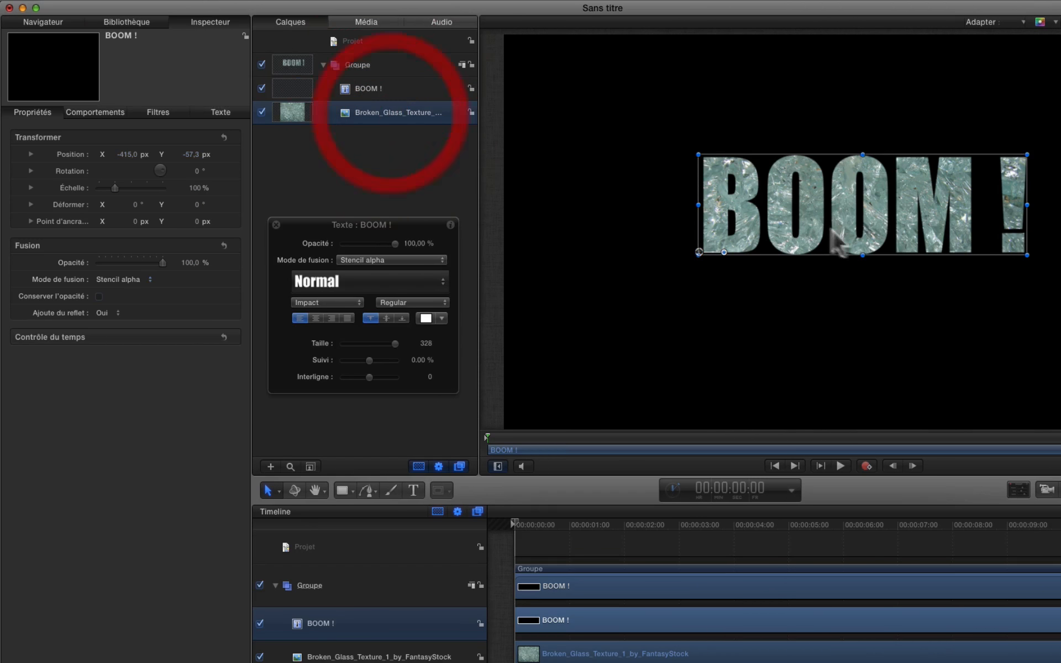
left_click_drag(821, 274, 871, 270)
Rename the group containing the text and the glass texture as Texte
left_click(362, 66)
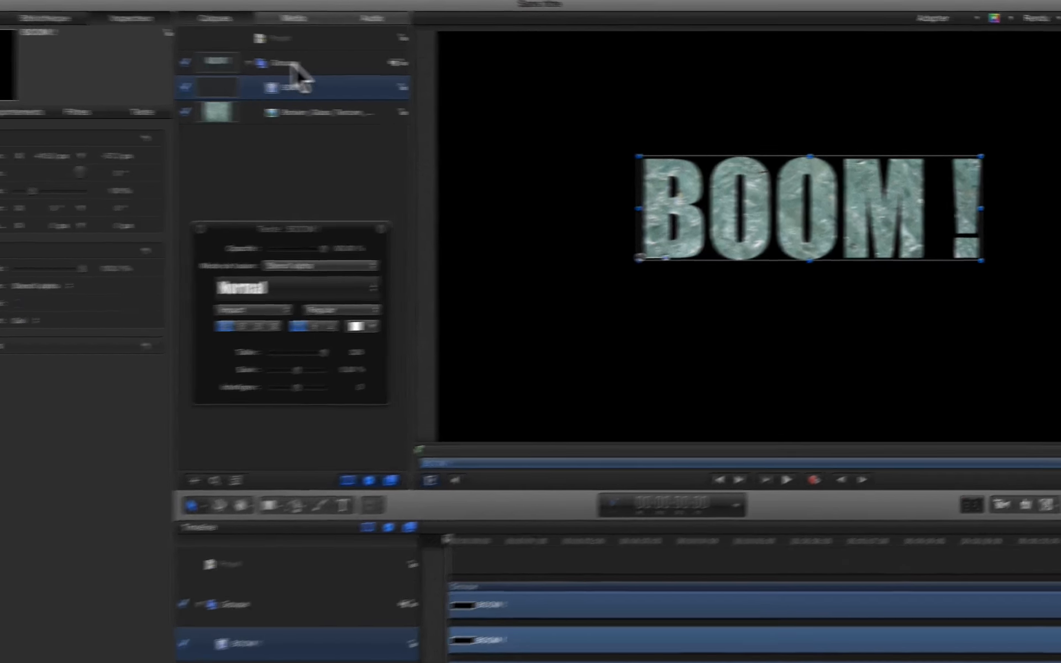
left_click(363, 67)
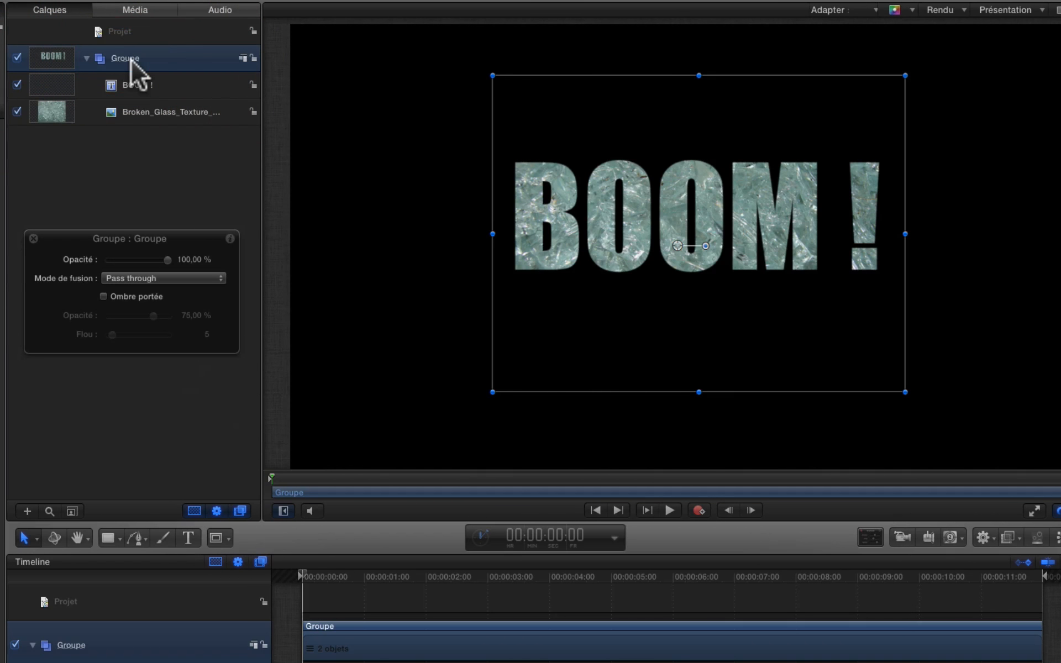
double_click(130, 61)
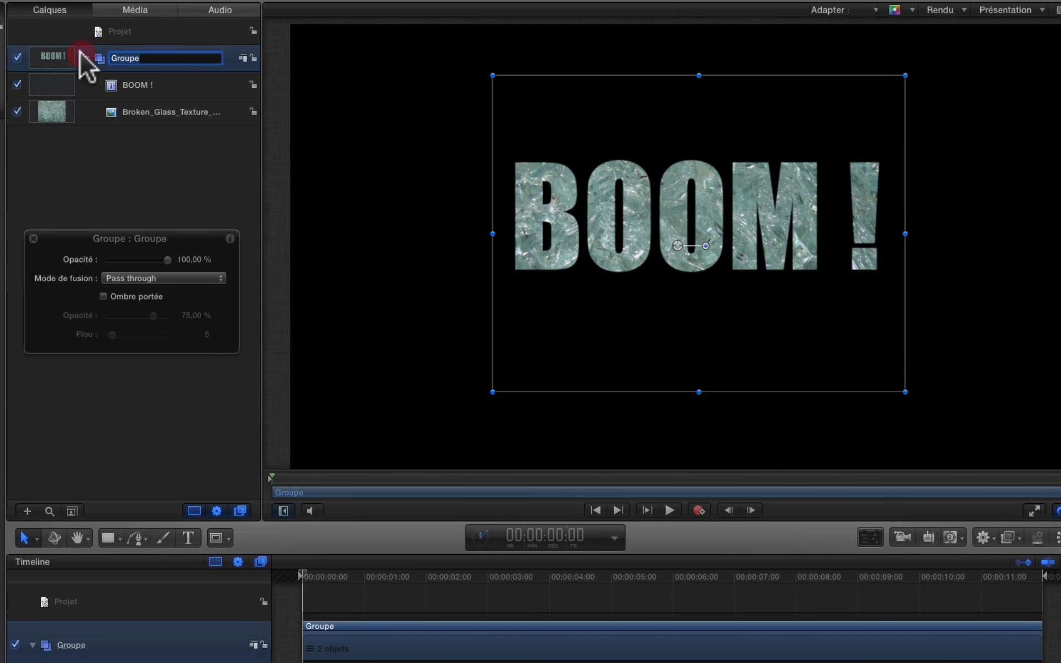
key("BackSpace")
key("BackSpace")
key("BackSpace")
key("BackSpace")
key("BackSpace")
key("BackSpace")
type("Texte")
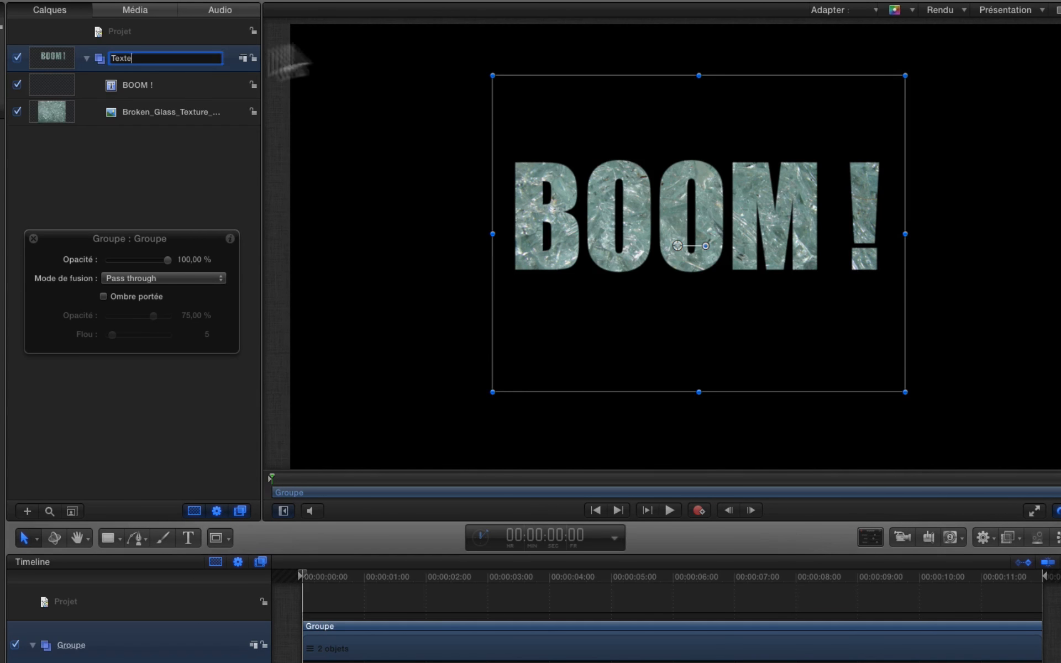
left_click(91, 61)
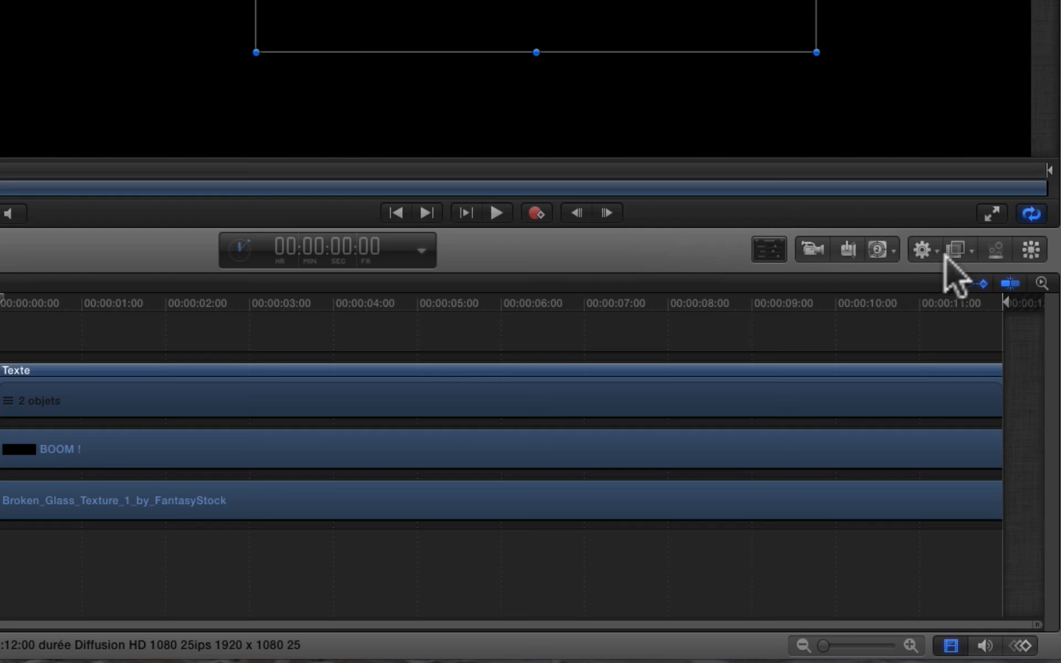
Apply the Aura filter to the Texte group with inner radius 4, outer radius 15 and brightness 73
left_click(959, 271)
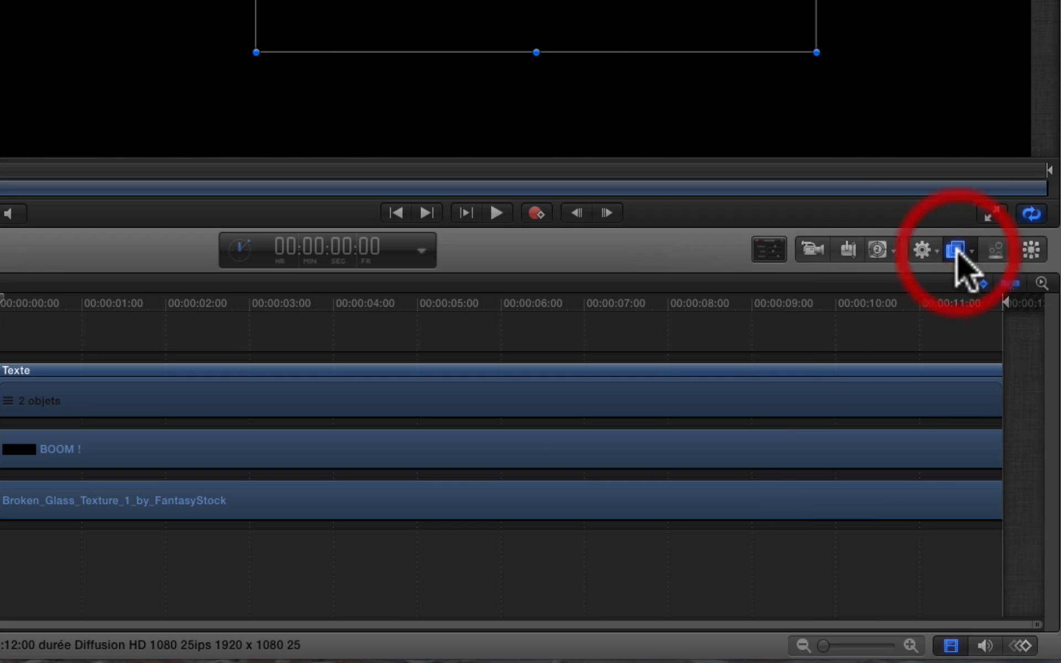
mouse_move(845, 595)
mouse_move(806, 633)
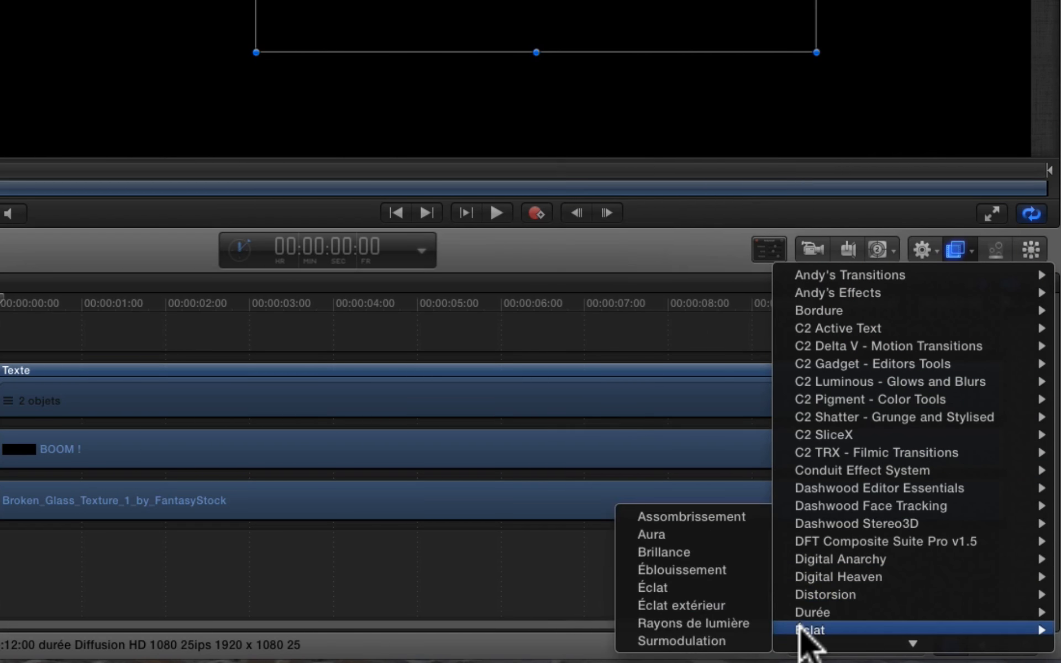
left_click(650, 539)
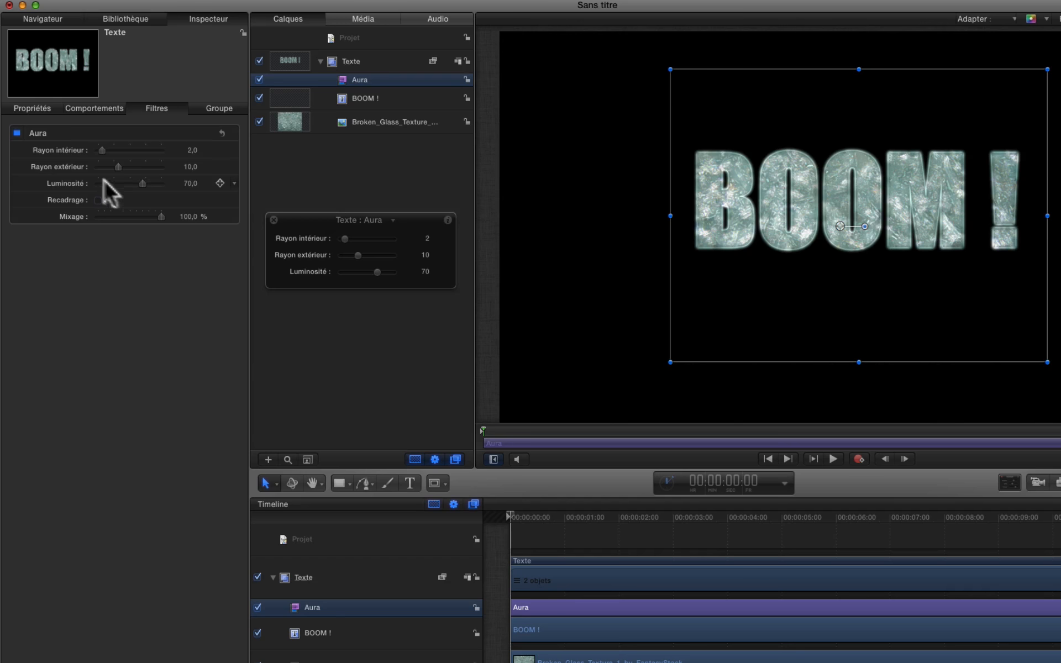
left_click_drag(141, 183, 103, 148)
left_click_drag(161, 176, 142, 185)
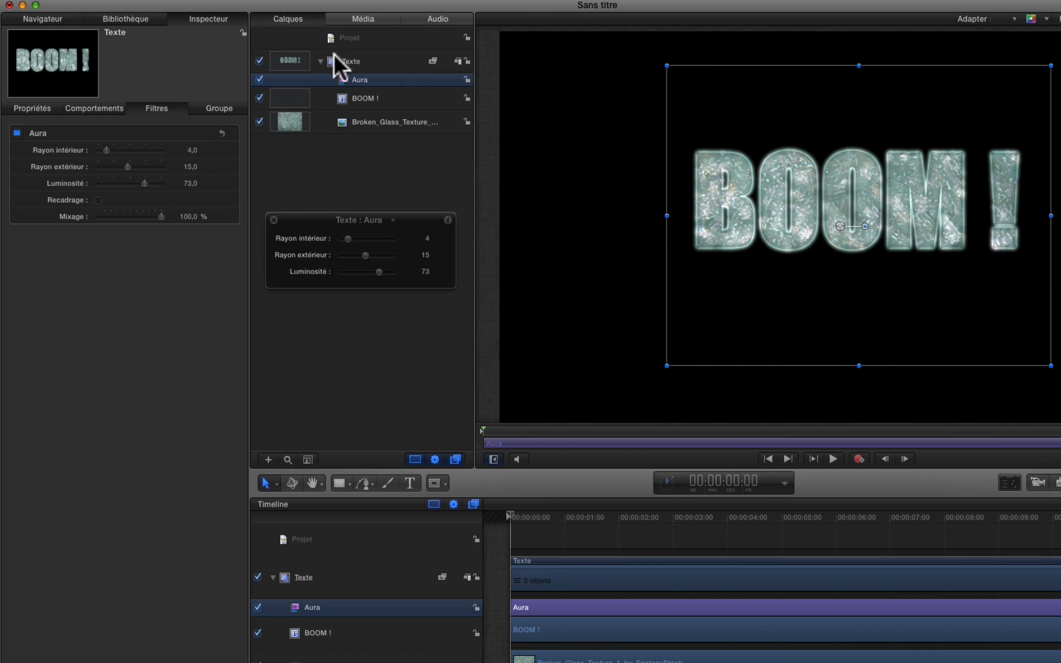
Add a new group above the Texte group and name it Verre
left_click(269, 458)
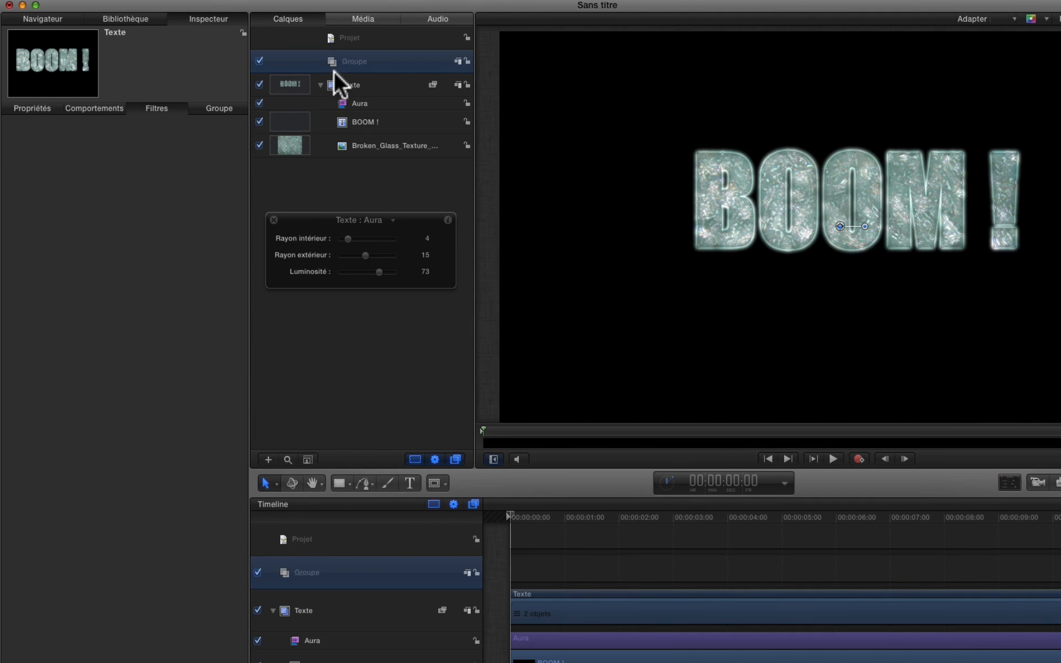
double_click(354, 61)
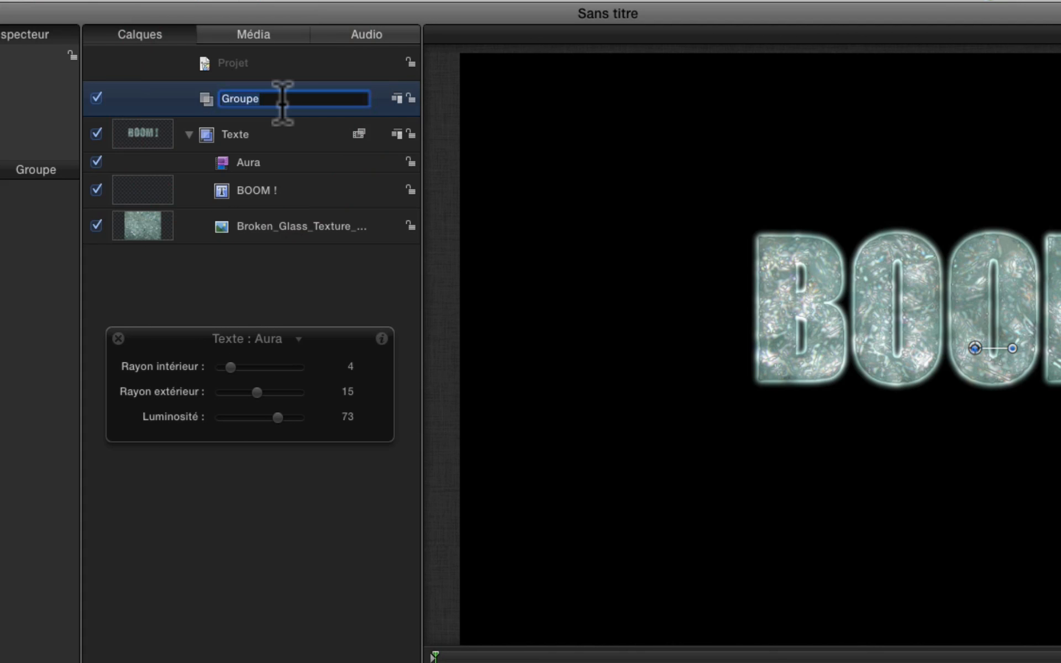
type("Verre")
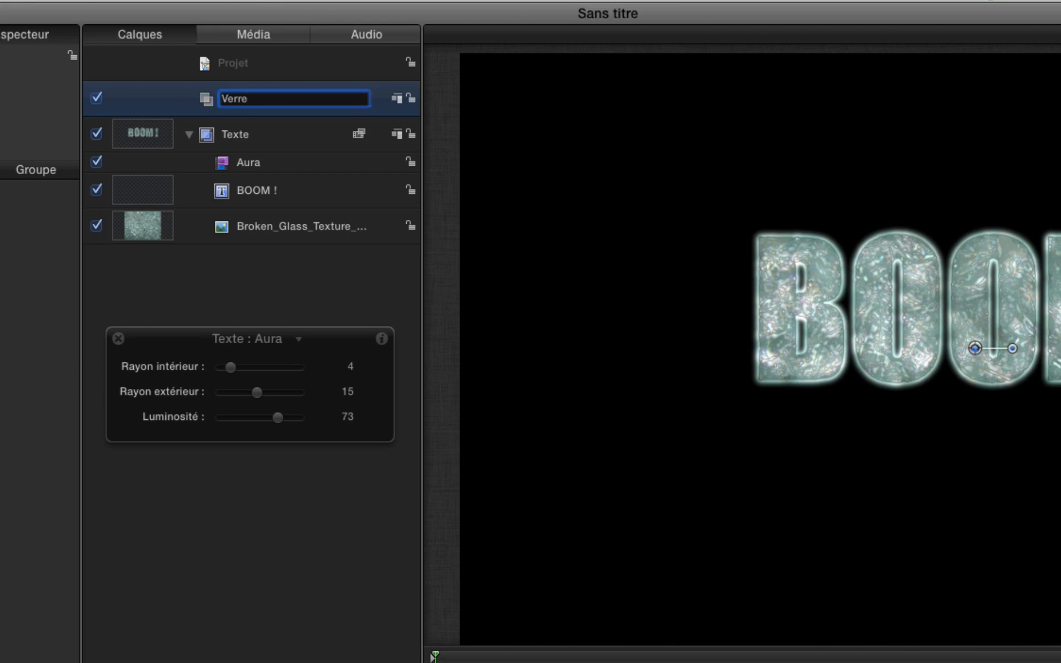
left_click(182, 101)
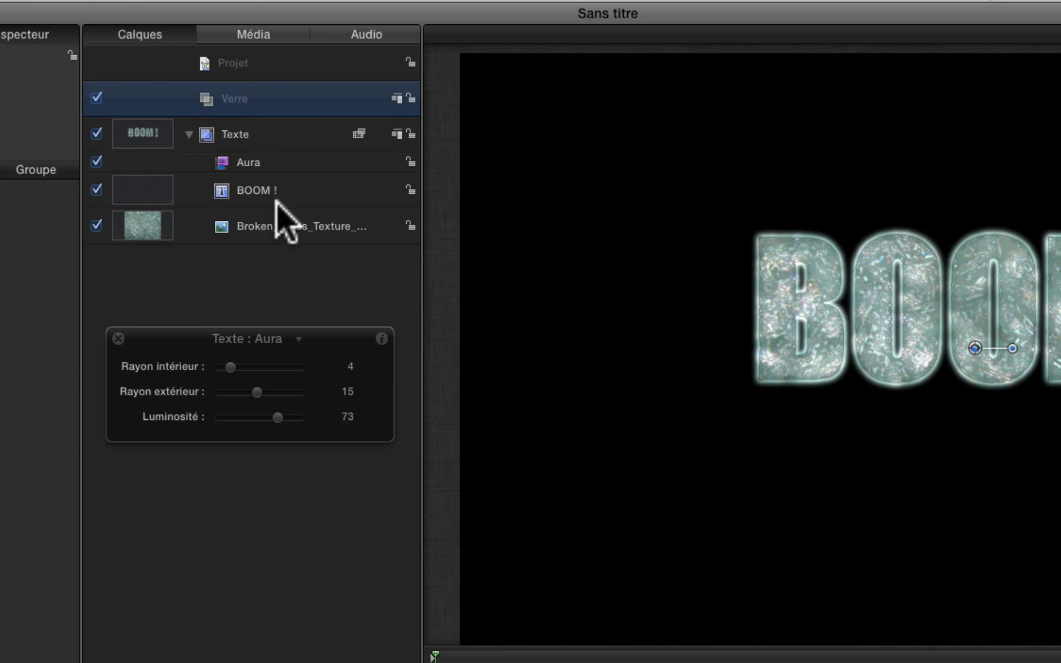
Duplicate the glass texture image into the Verre group, and hide and collapse the Texte group
left_click(257, 226)
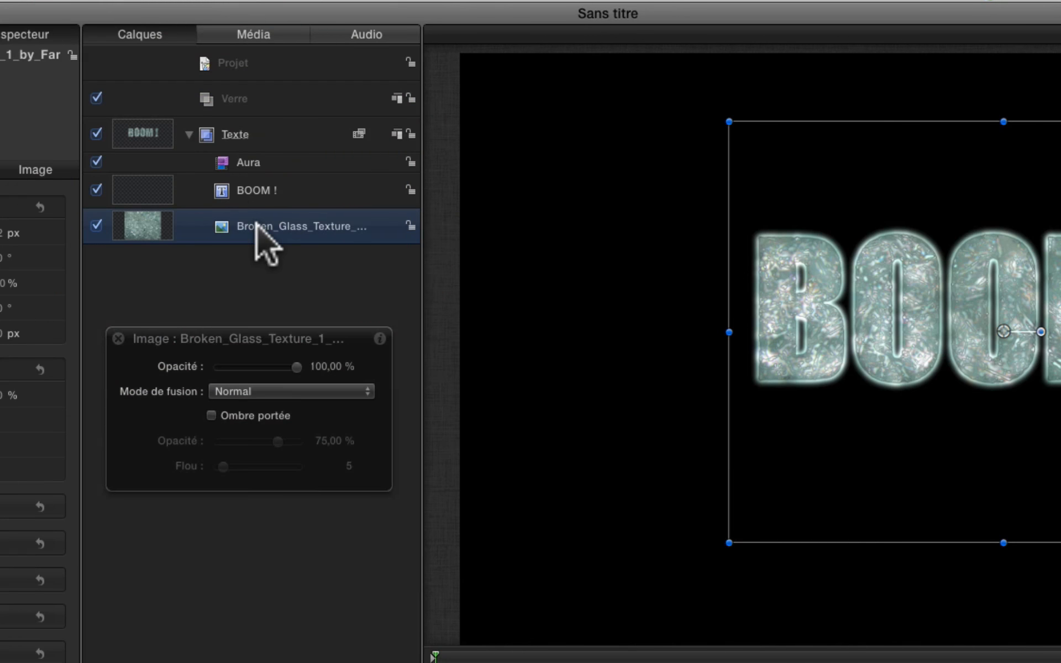
right_click(258, 225)
left_click(315, 287)
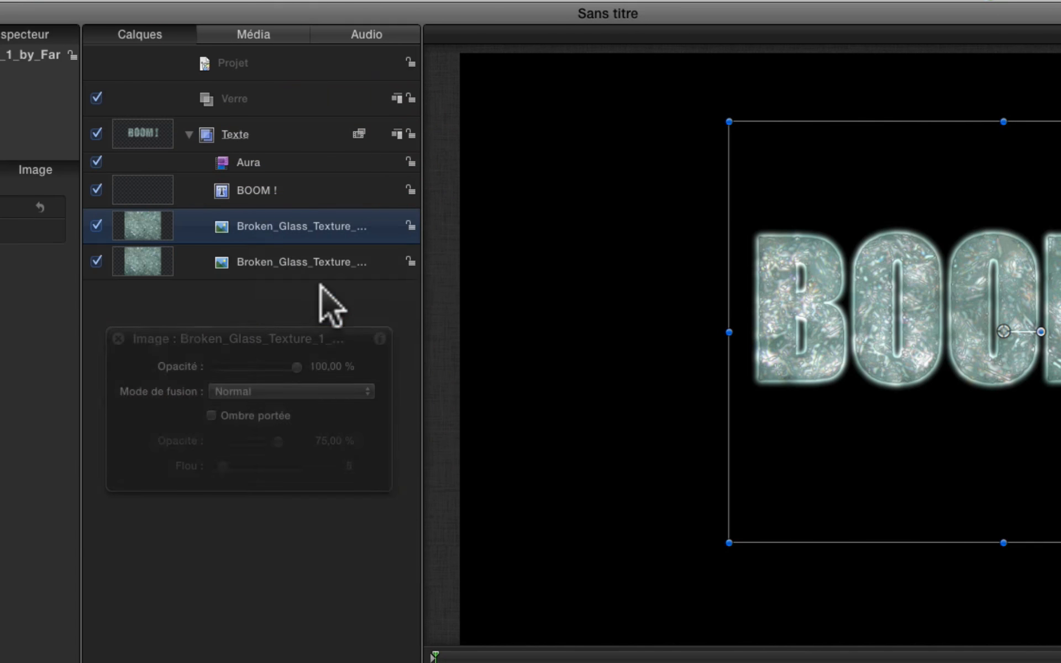
left_click_drag(267, 229, 261, 96)
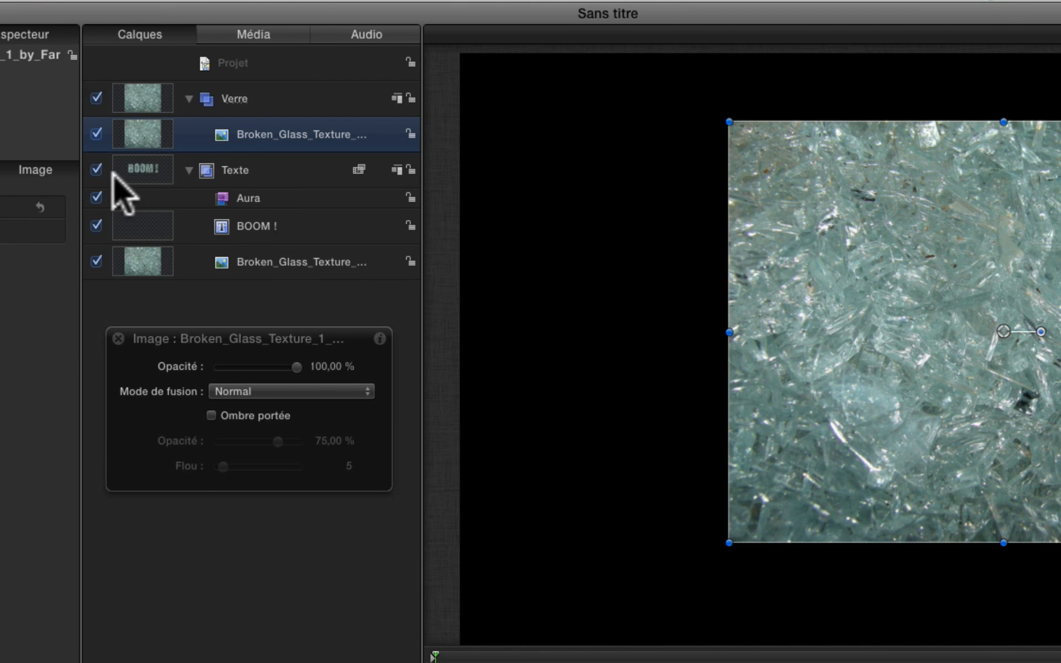
left_click(96, 169)
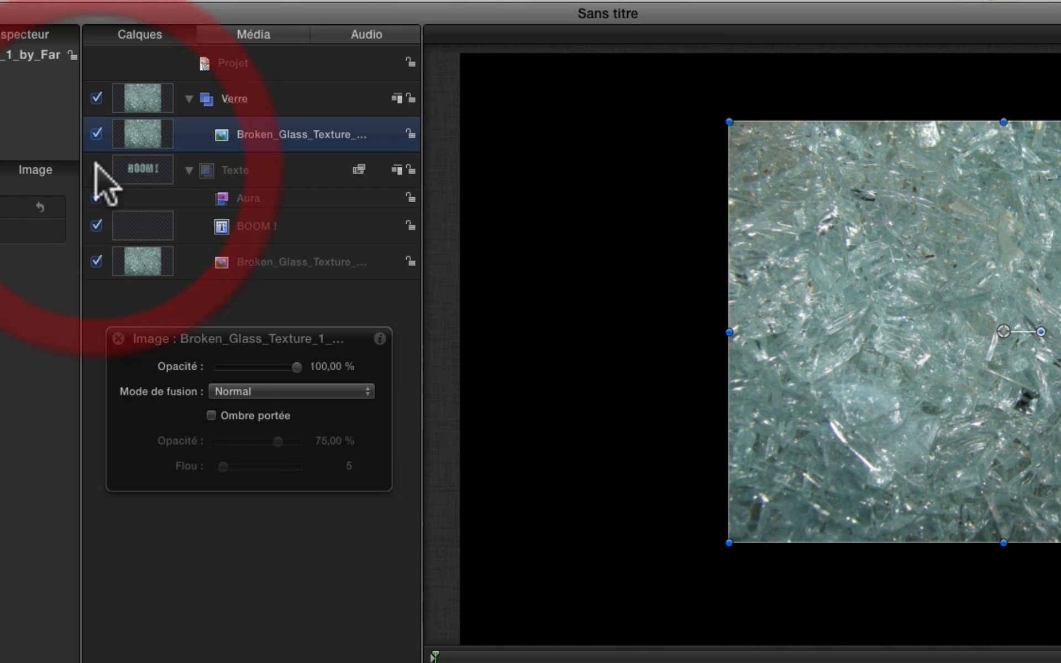
left_click(188, 169)
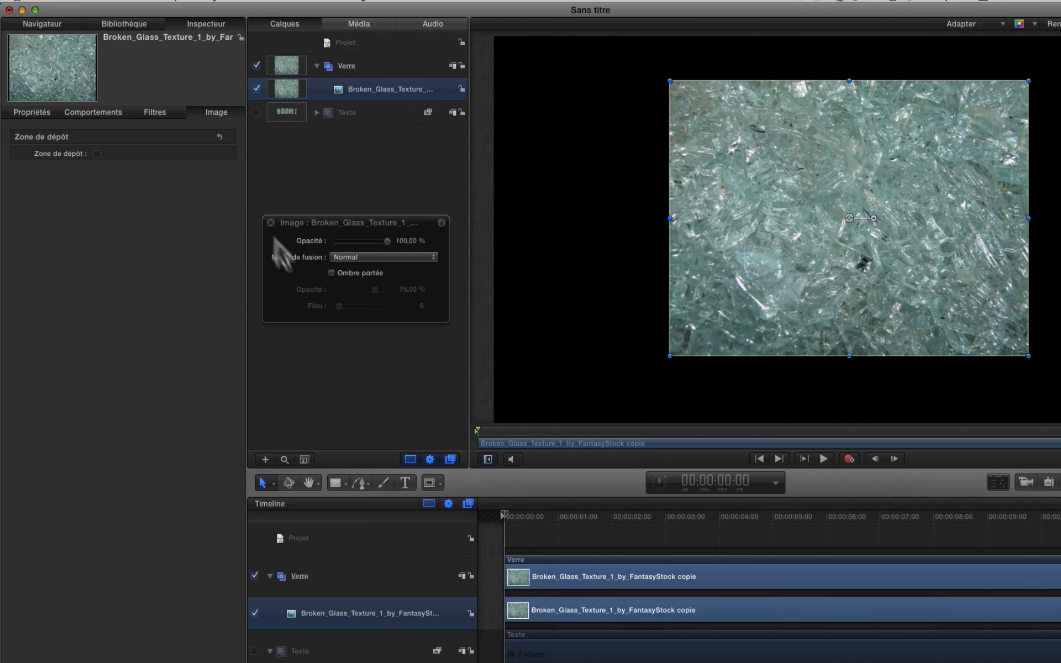
Scale the glass texture copy in the Verre group to 195 % and move it to about X -45 px, Y 113 px
left_click(37, 110)
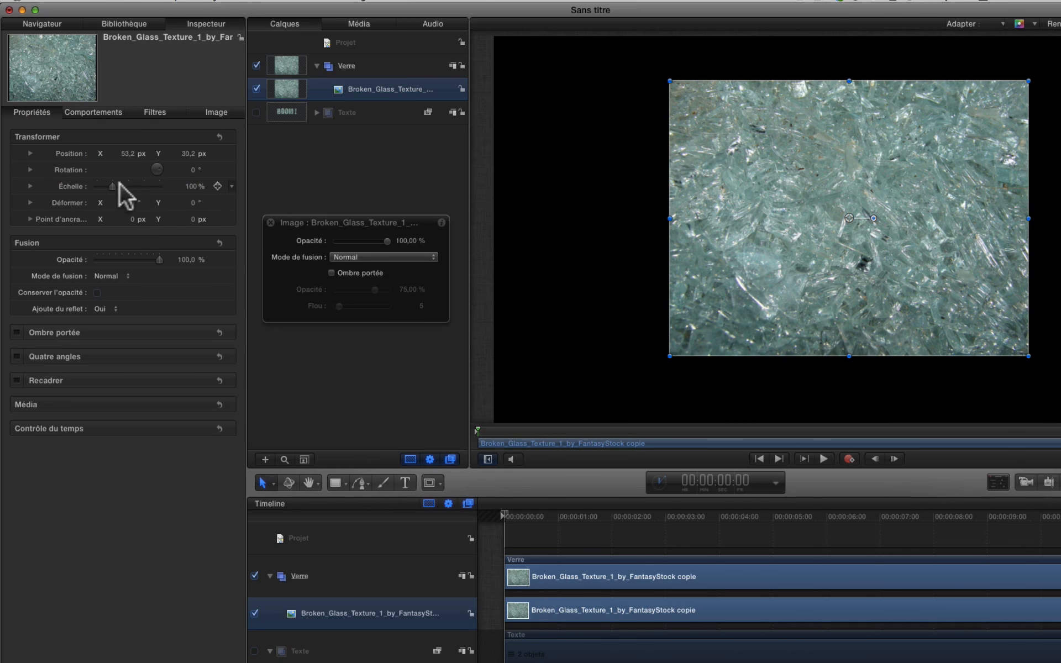
left_click_drag(109, 185, 124, 183)
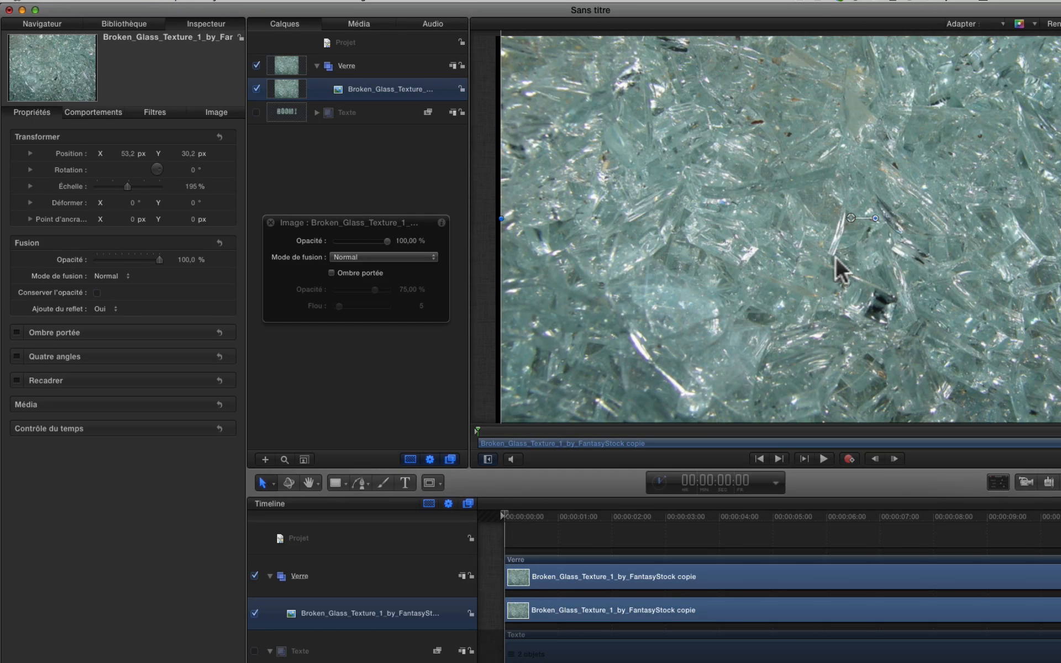
left_click_drag(840, 270, 847, 254)
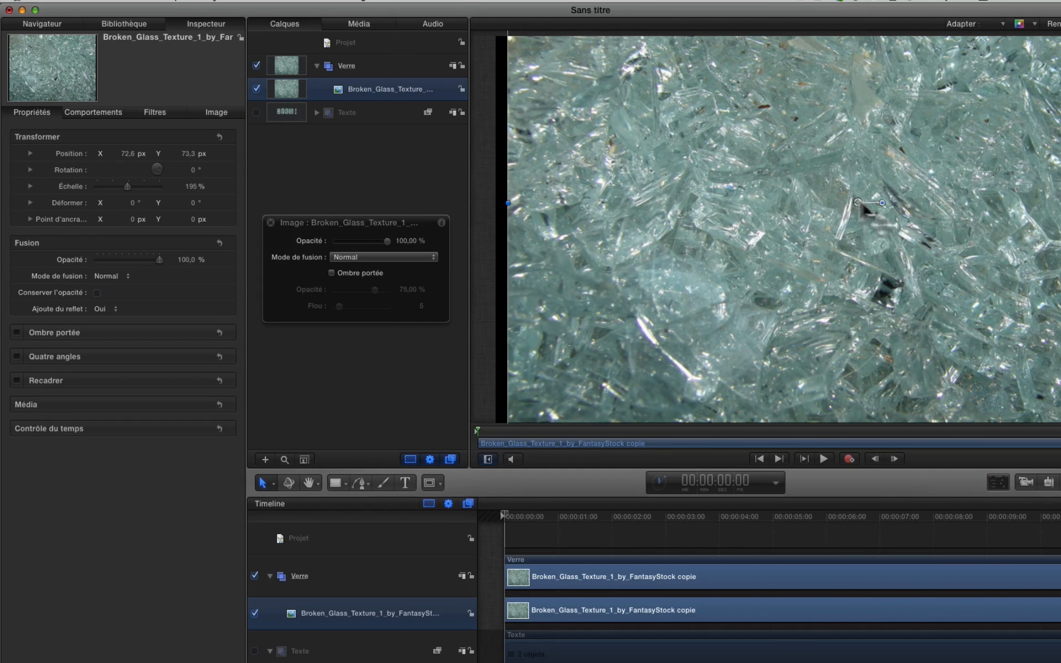
left_click_drag(891, 235, 812, 229)
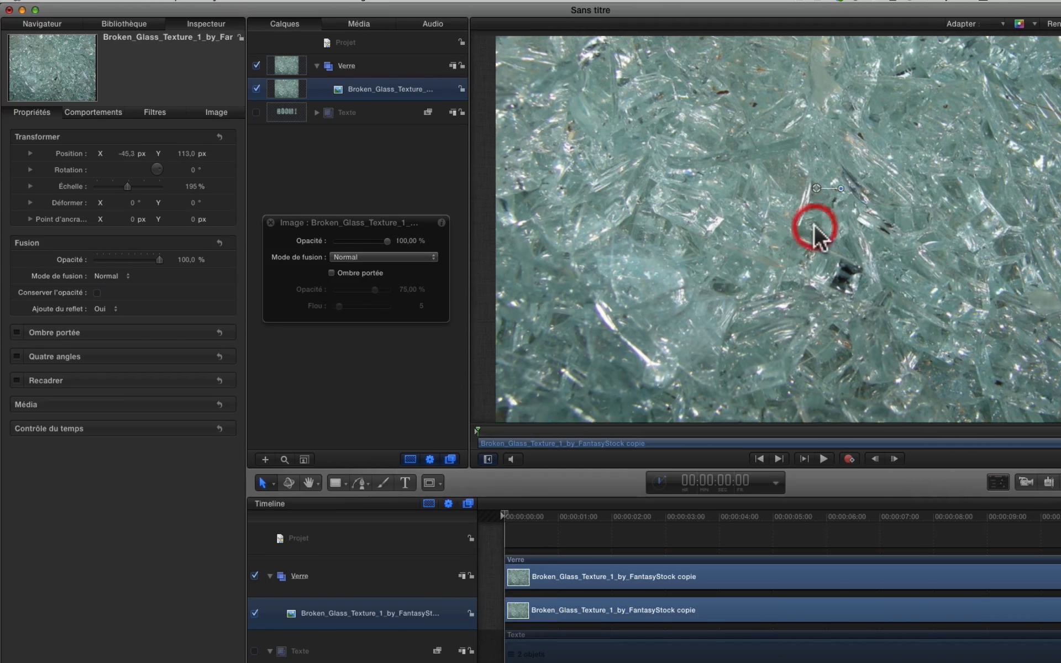
Draw a closed Bézier mask on the glass texture copy, tracing the outline of the angular shard at the image's centre
left_click(434, 483)
left_click(464, 568)
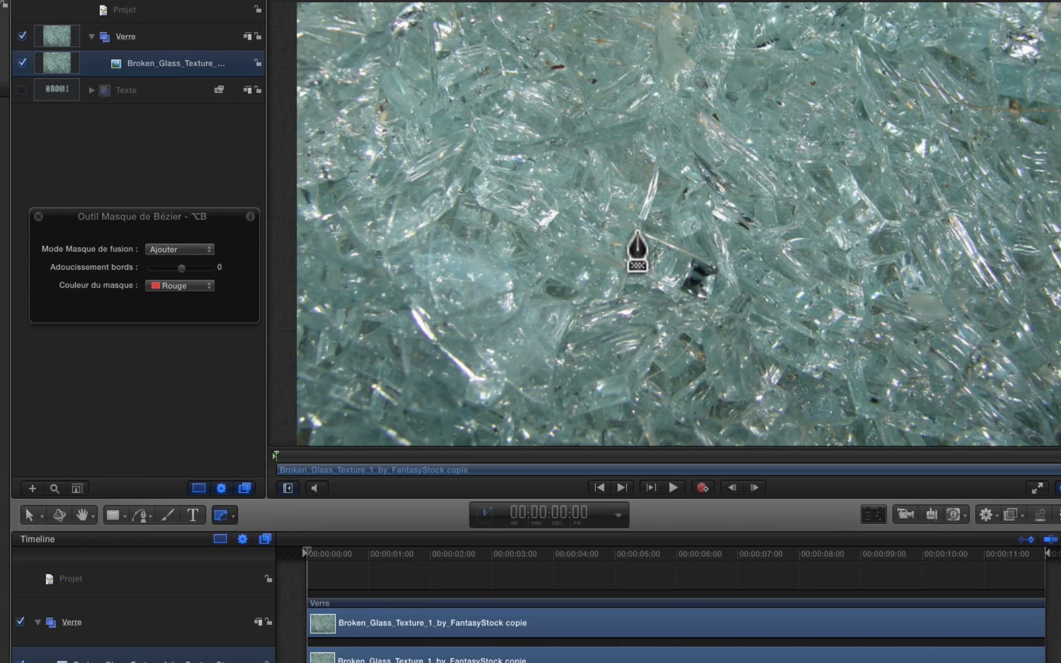
left_click(637, 232)
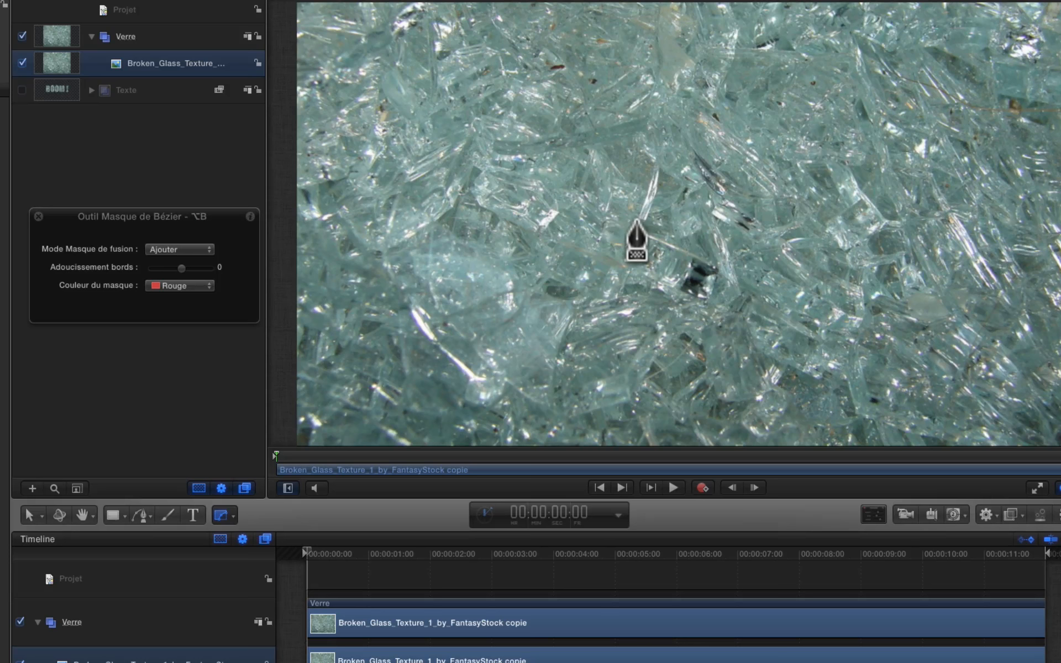
left_click(637, 221)
left_click(850, 22)
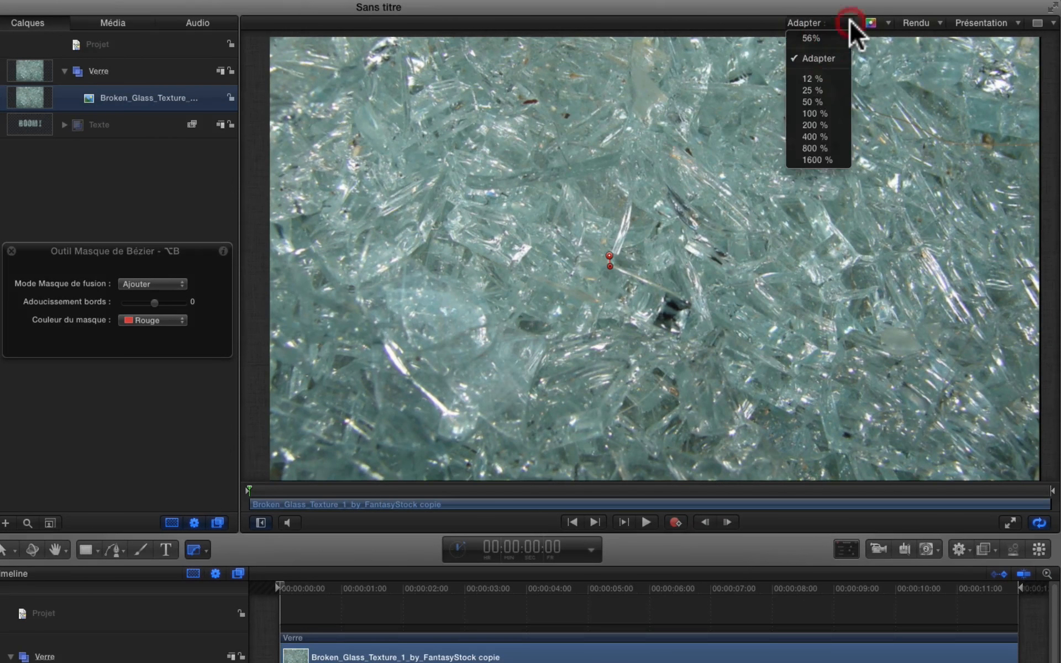
left_click(826, 125)
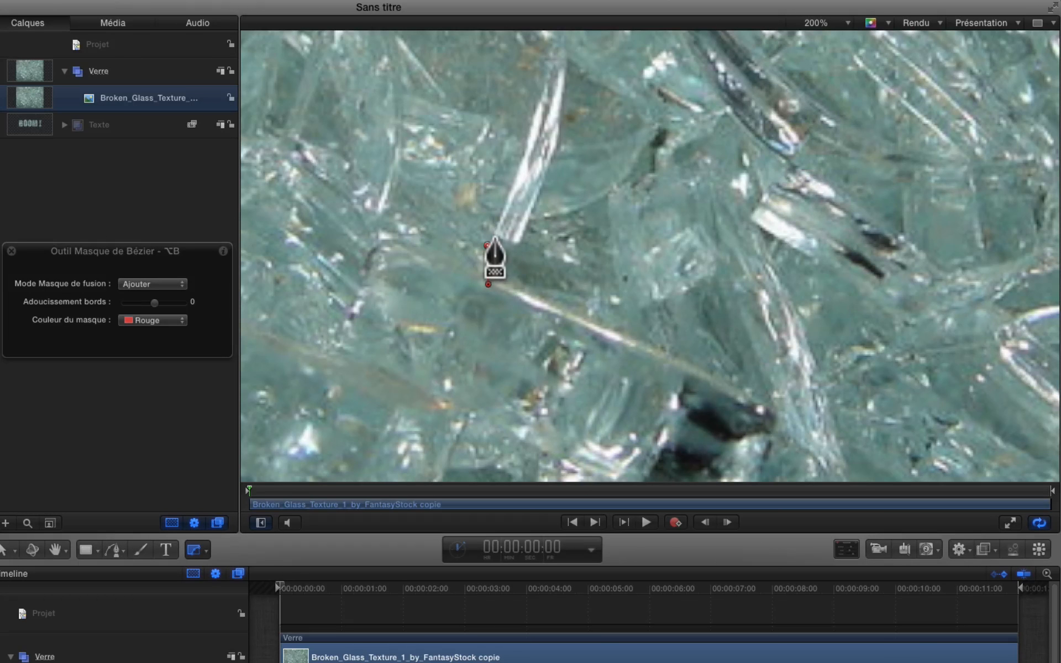
left_click(558, 57)
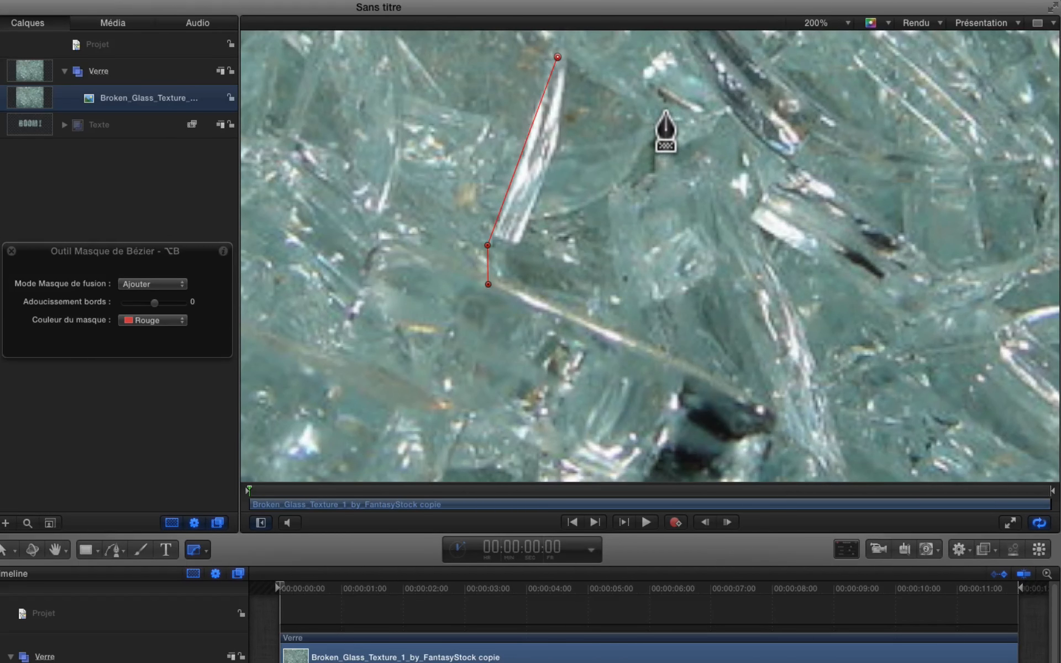
left_click(666, 112)
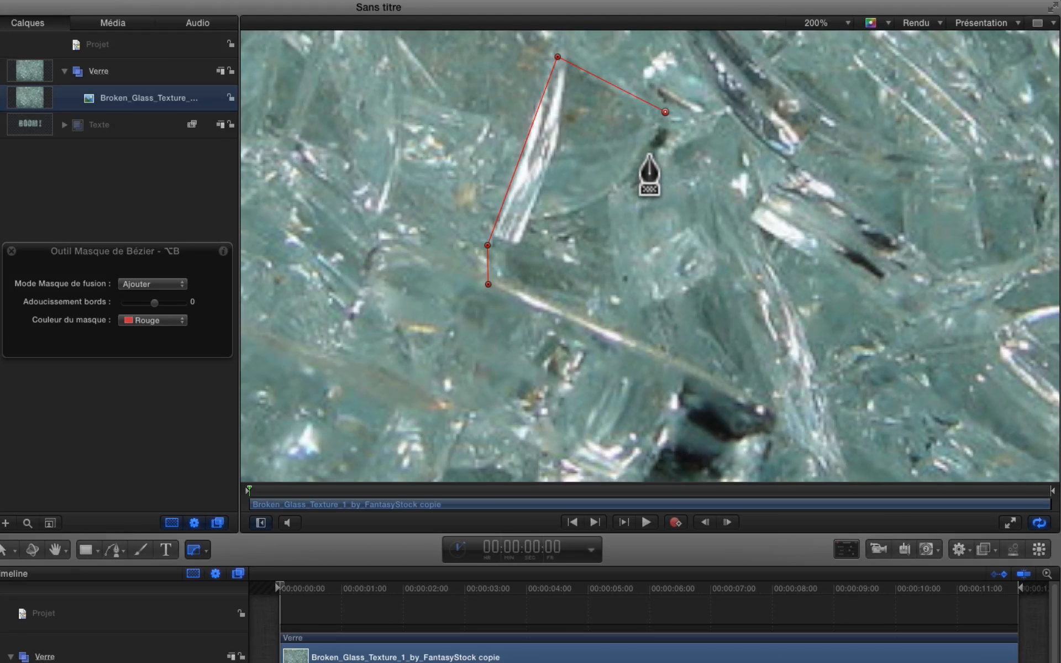
left_click(650, 143)
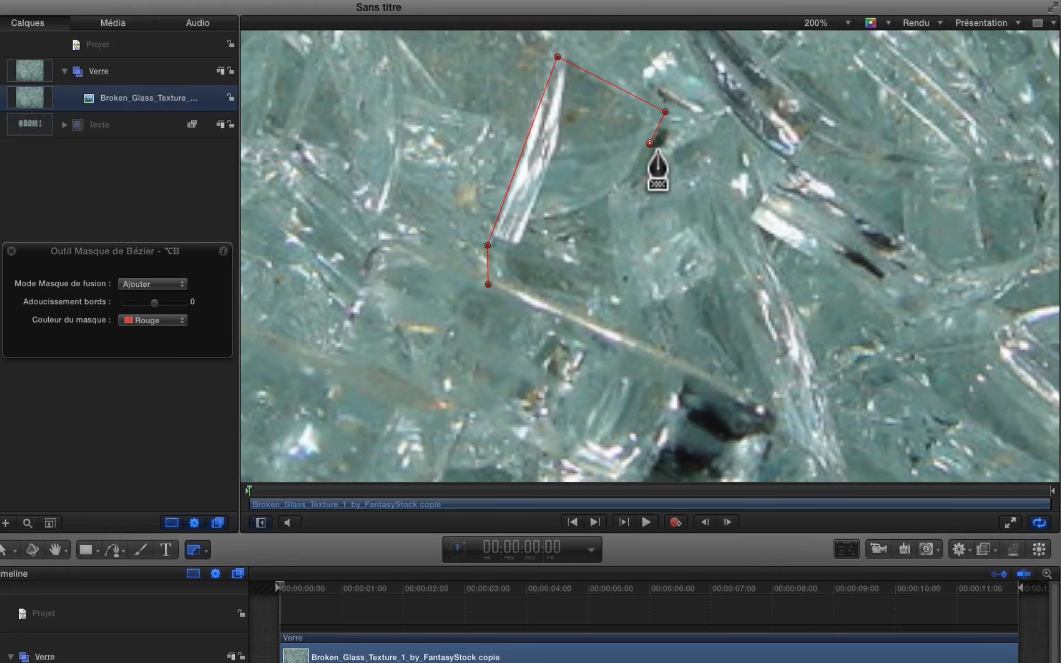
left_click(657, 151)
left_click(675, 126)
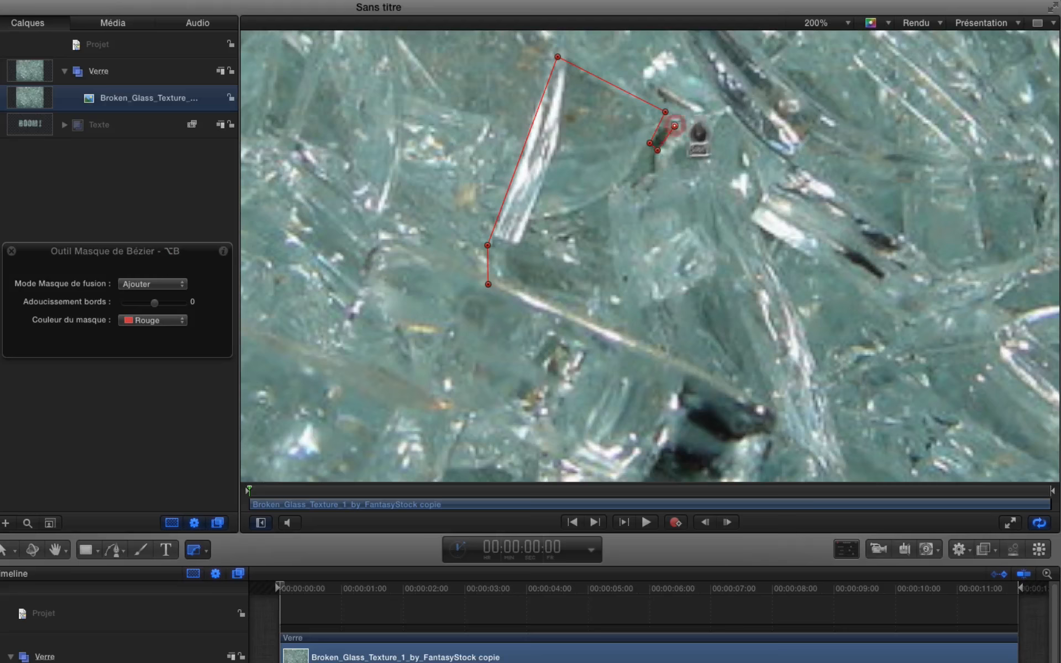
left_click(728, 109)
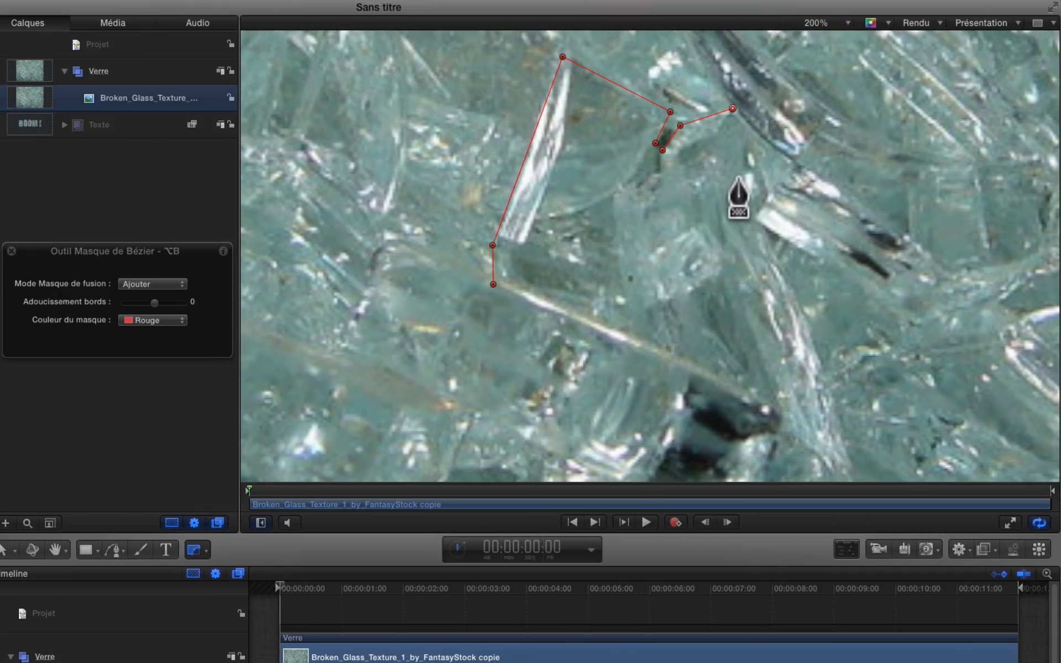
left_click(770, 196)
left_click(757, 219)
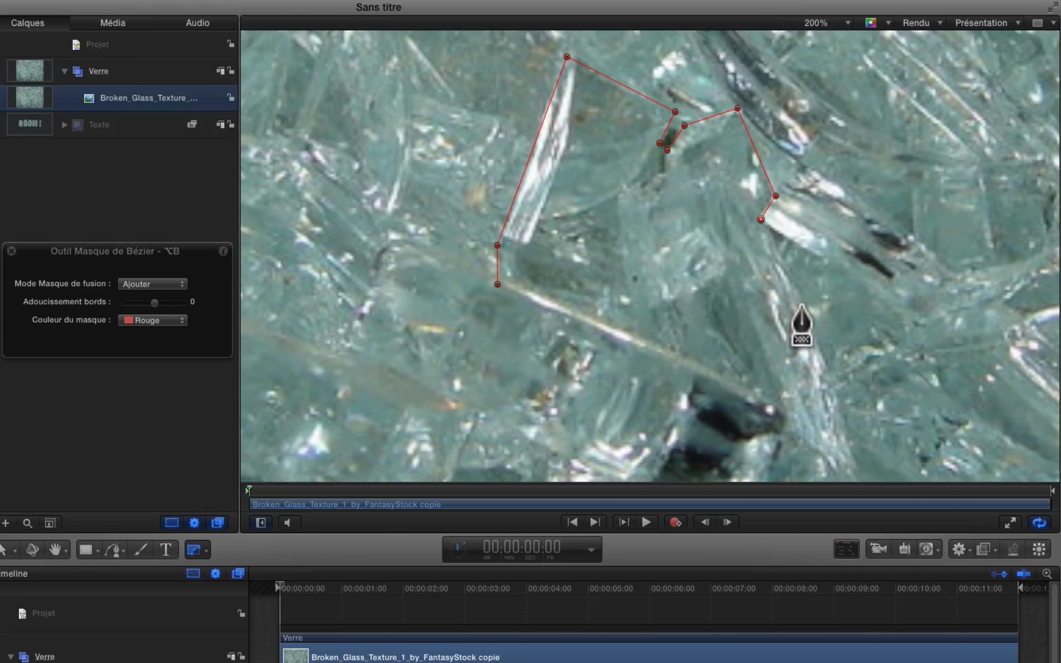
left_click(801, 305)
left_click(829, 365)
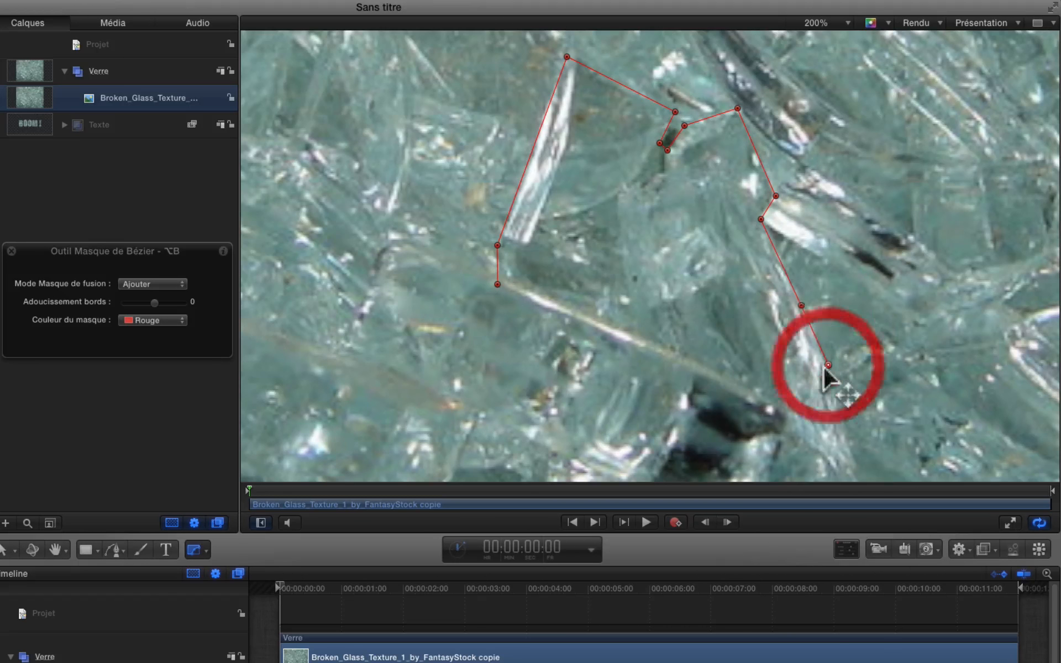
left_click(823, 378)
left_click(835, 391)
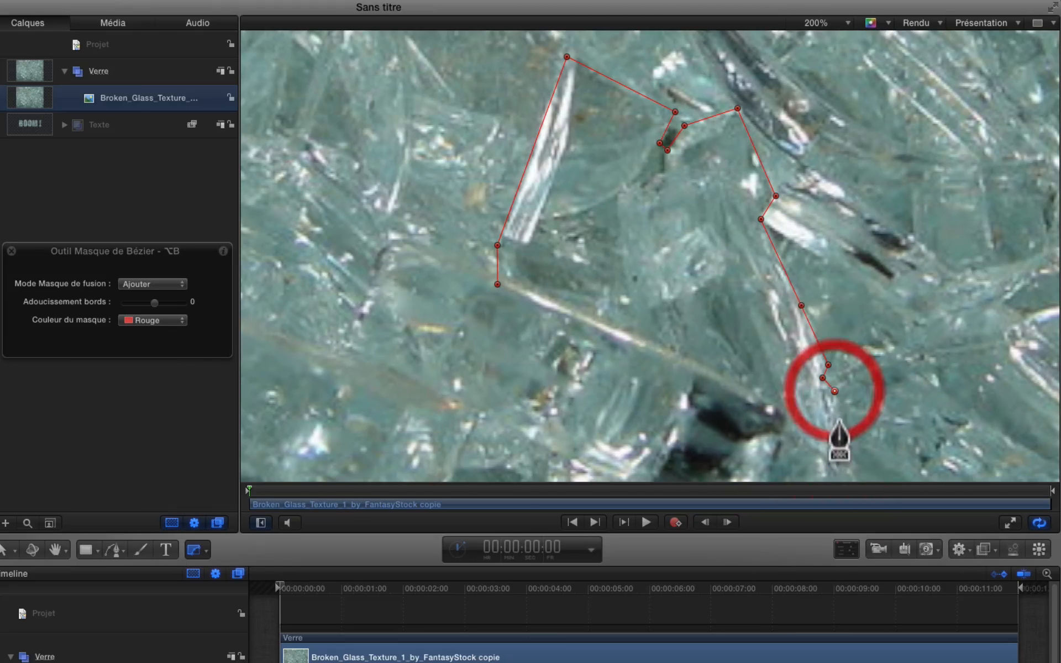
left_click(856, 467)
left_click(790, 419)
left_click(786, 419)
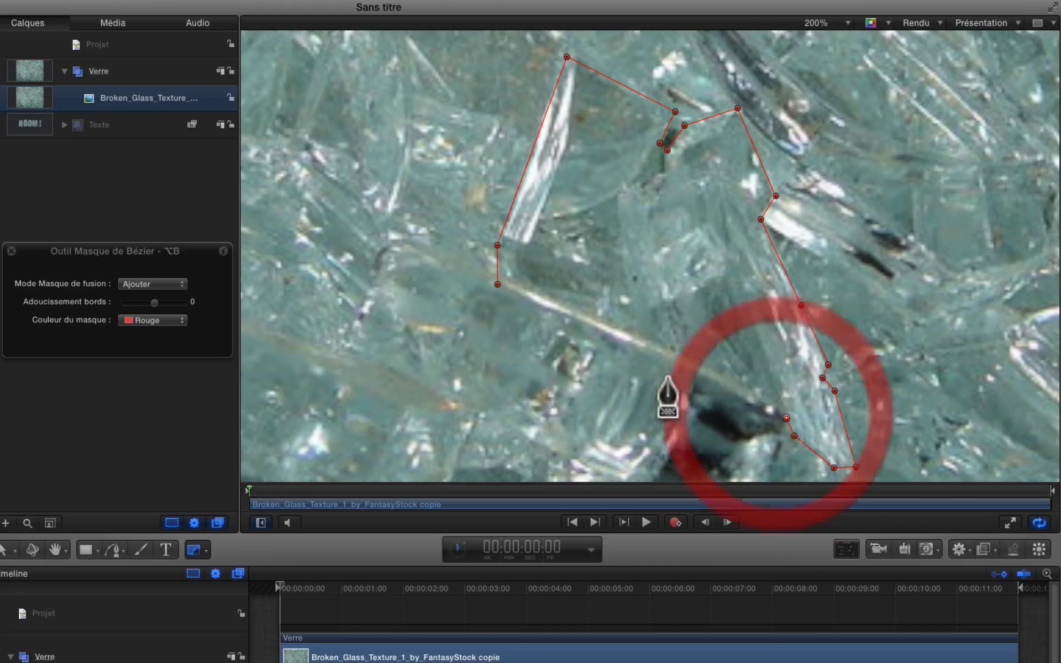
left_click(656, 355)
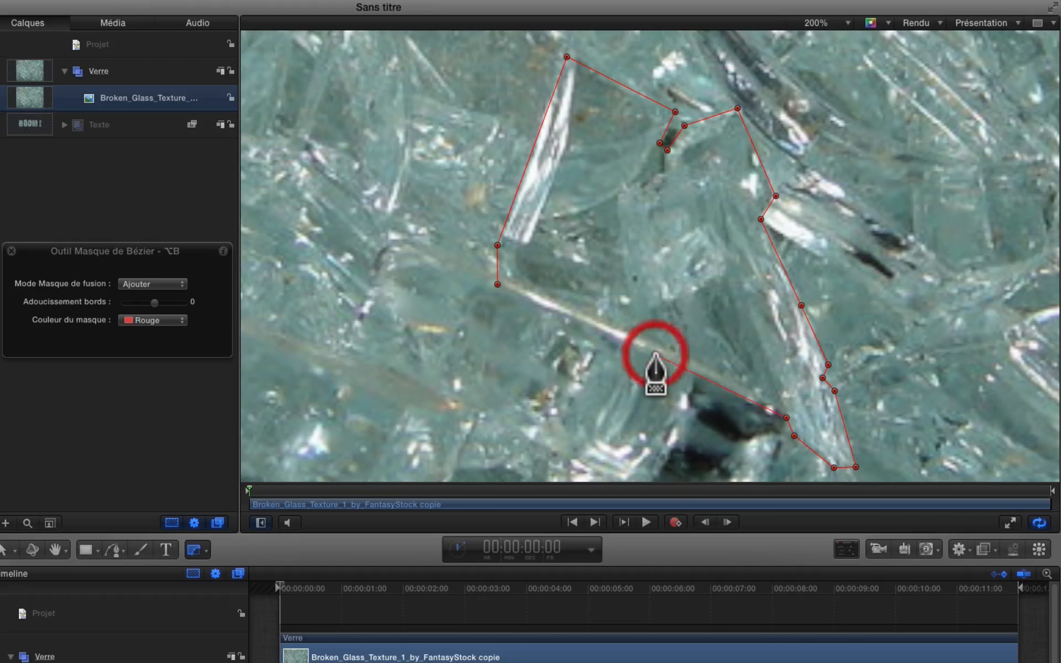
left_click(497, 283)
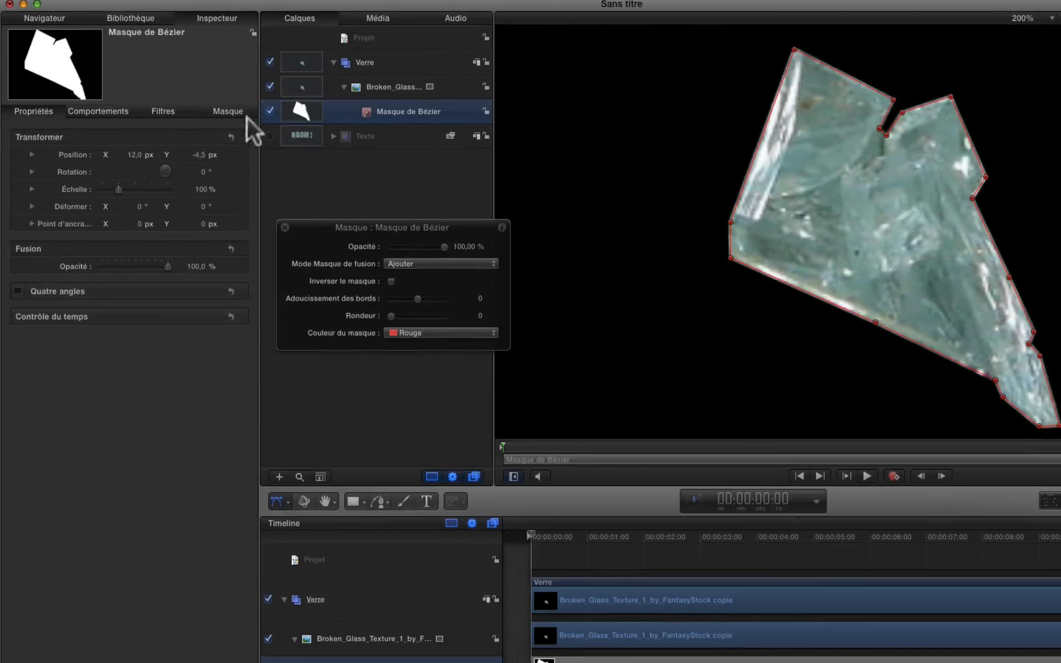
Set the Bézier mask's roundness (Rondeur) to 2 and its edge feathering (Adoucissement des bords) to 2
left_click(229, 111)
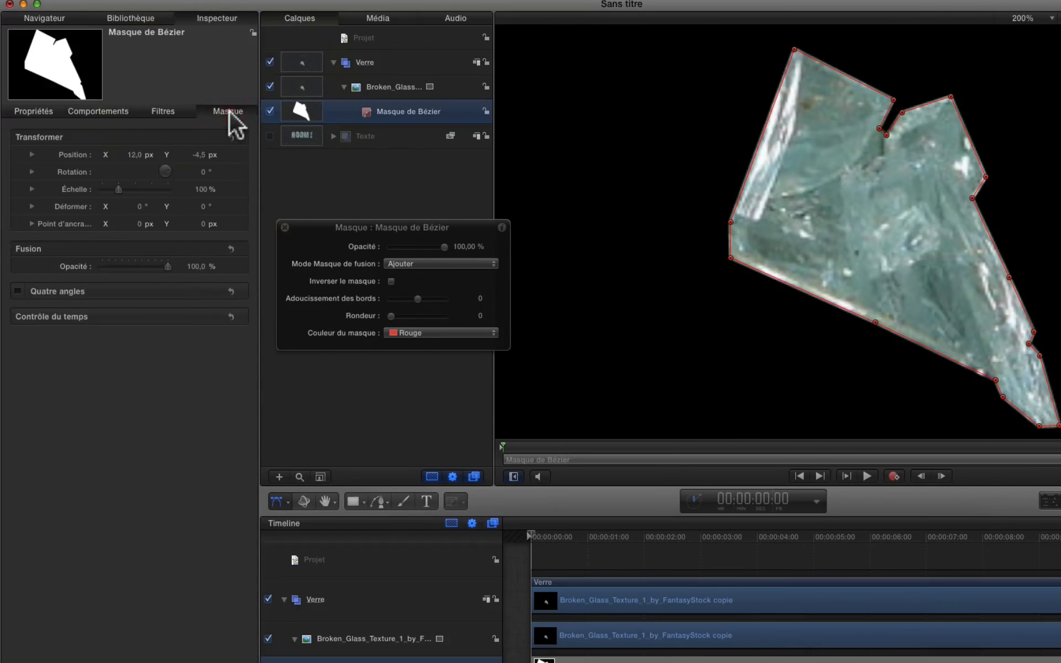
left_click(103, 206)
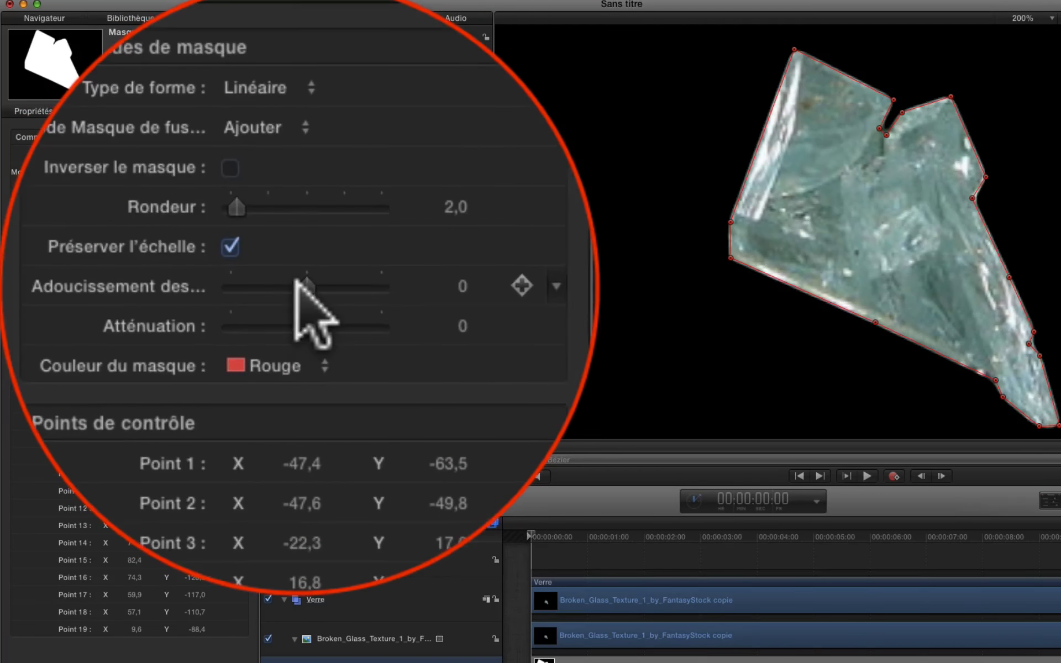
left_click(296, 283)
left_click_drag(296, 283, 295, 283)
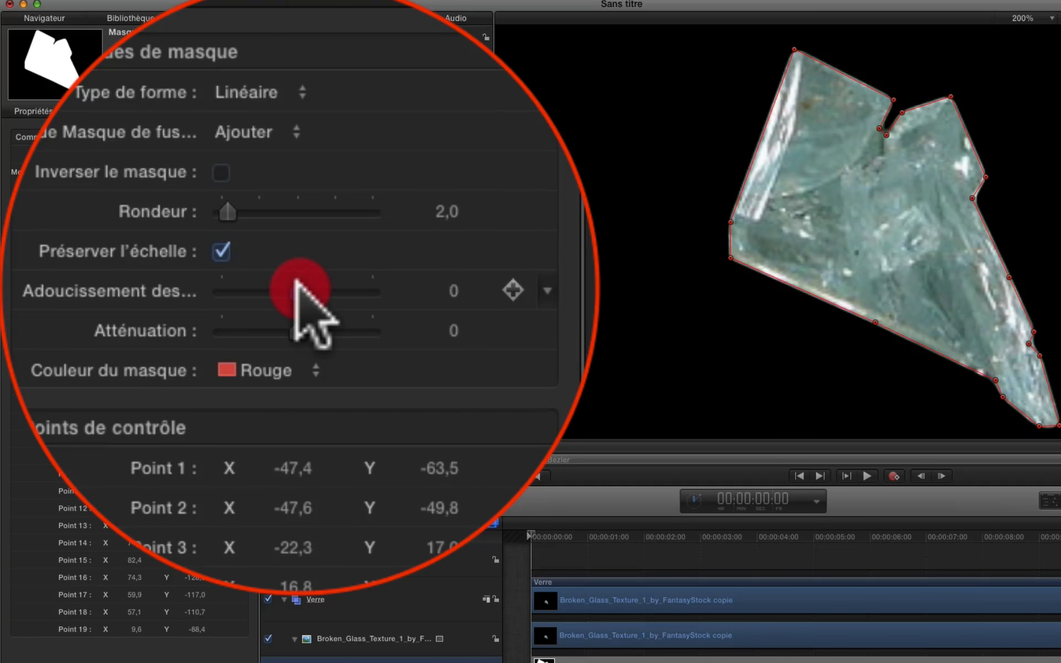
left_click_drag(296, 283, 296, 281)
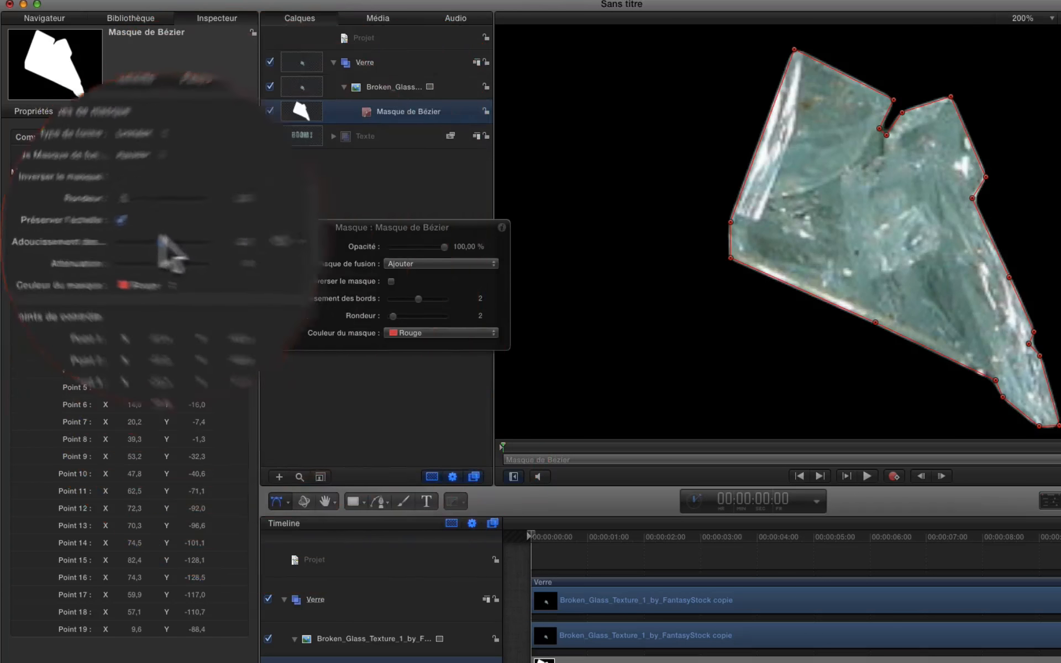
Enable cropping (Recadrer) on the masked glass image and set its left crop to 448
left_click(1048, 18)
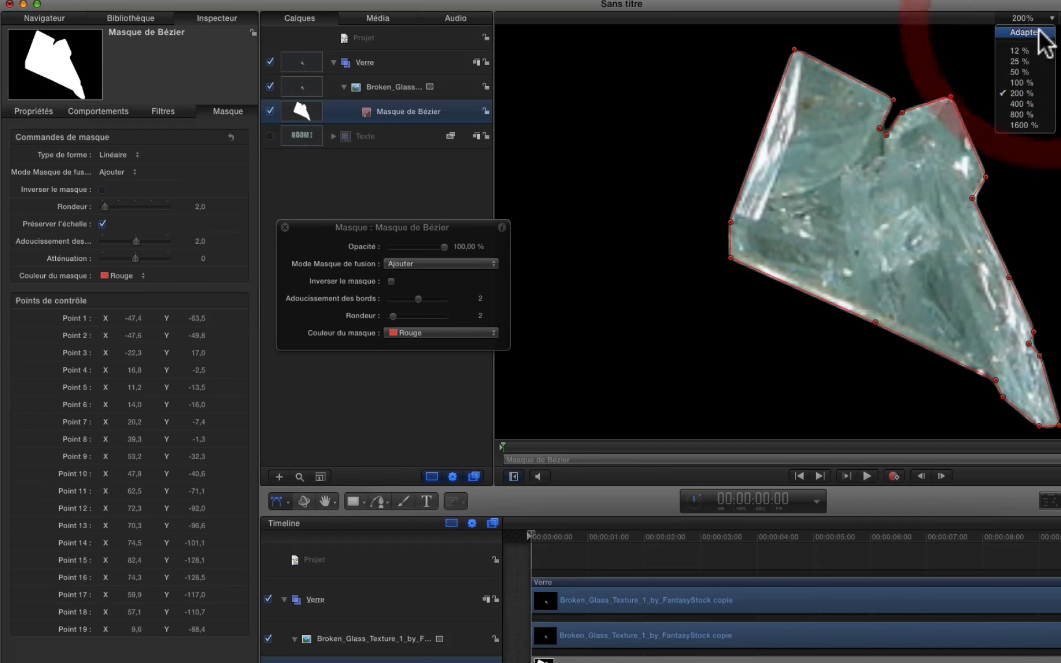
left_click(1039, 33)
key("F1")
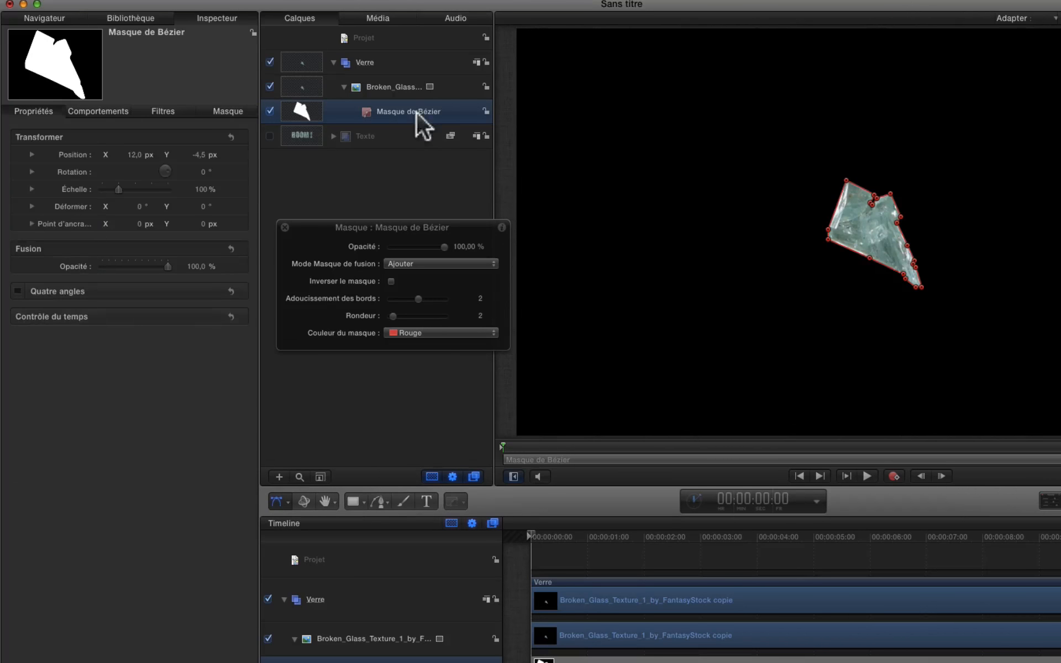
left_click(389, 87)
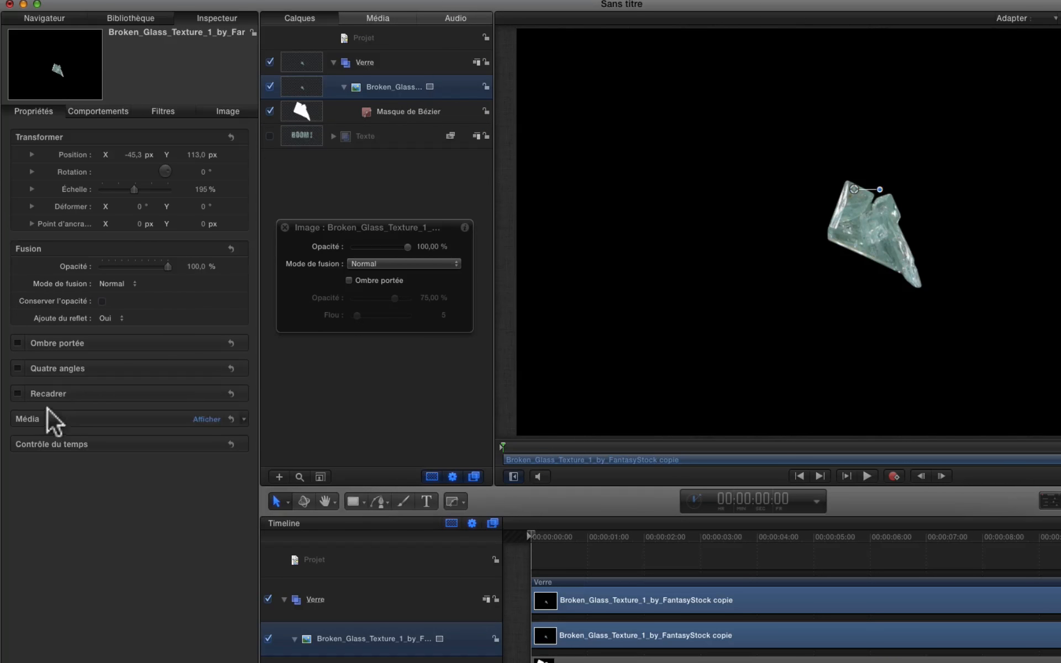
left_click(18, 393)
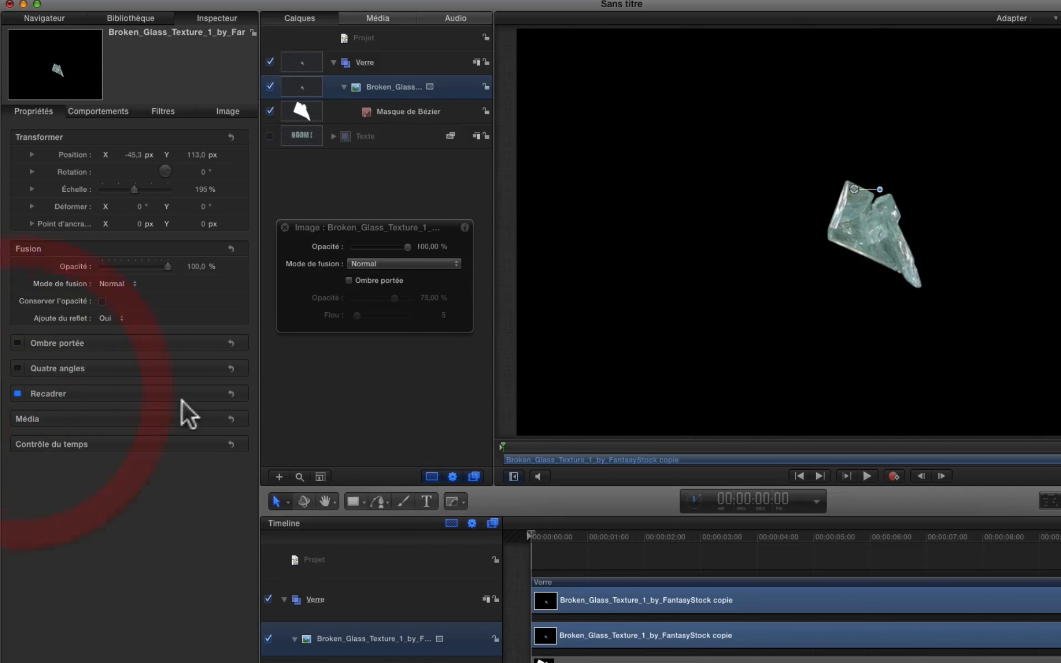
left_click(205, 393)
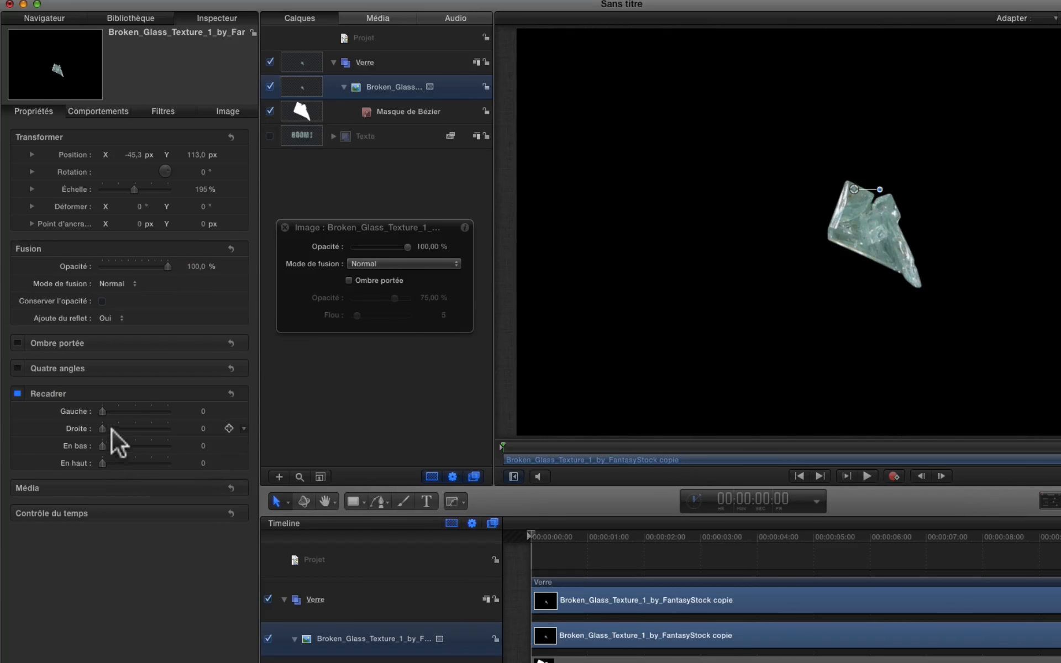
left_click_drag(102, 411, 167, 410)
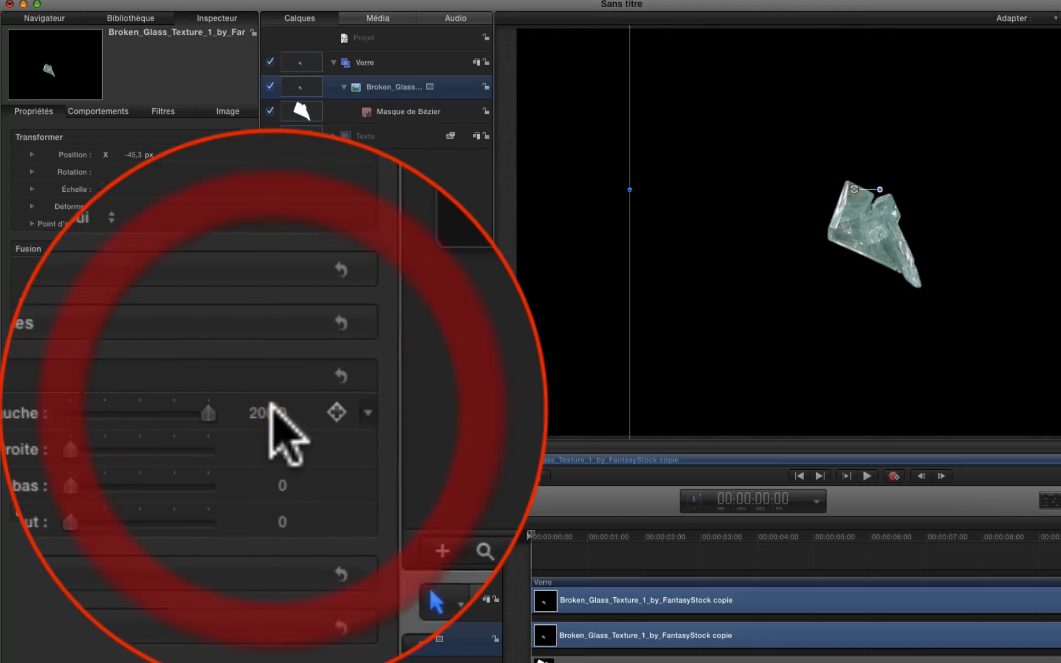
left_click_drag(271, 409, 332, 408)
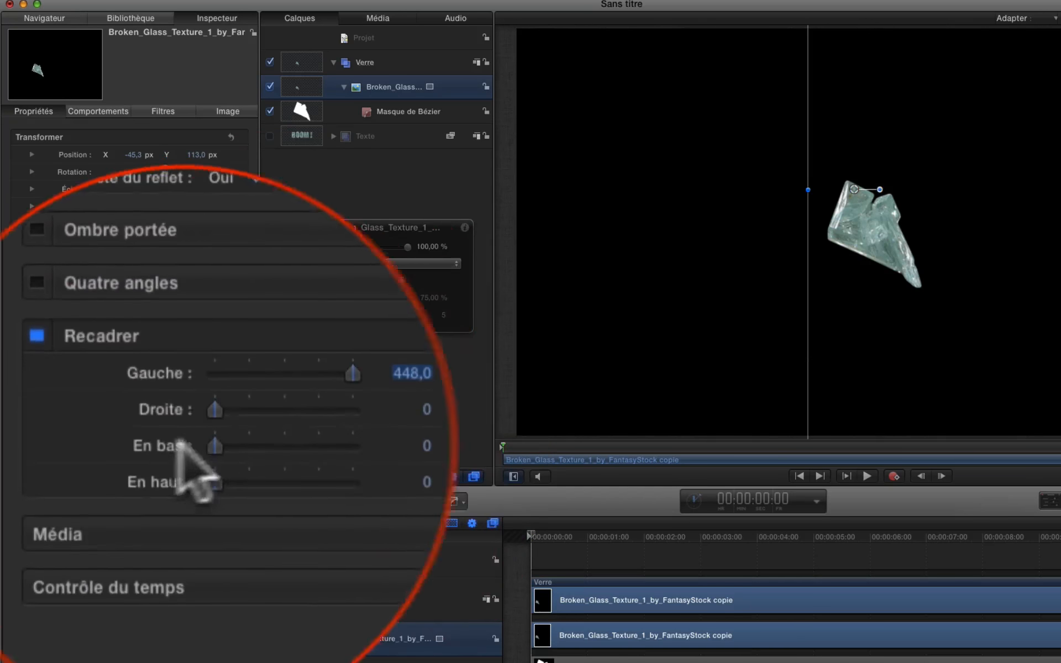
Set the masked glass image's right crop to 408, bottom crop to 233 and top crop to 364
left_click_drag(215, 428, 427, 428)
left_click(412, 429)
left_click_drag(271, 426, 326, 429)
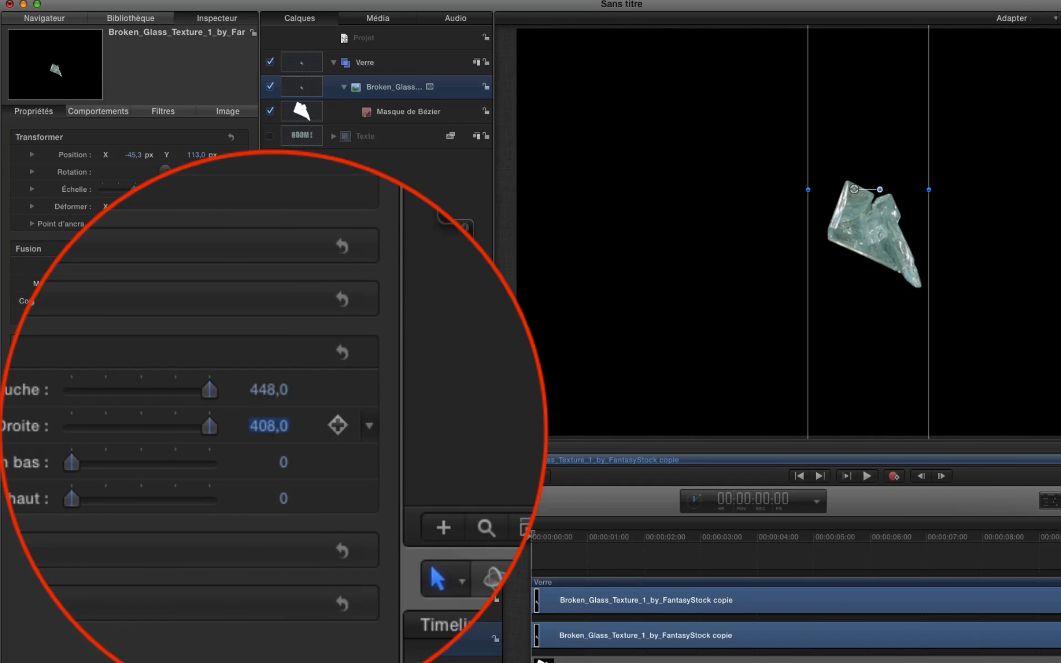
left_click_drag(213, 443, 277, 441)
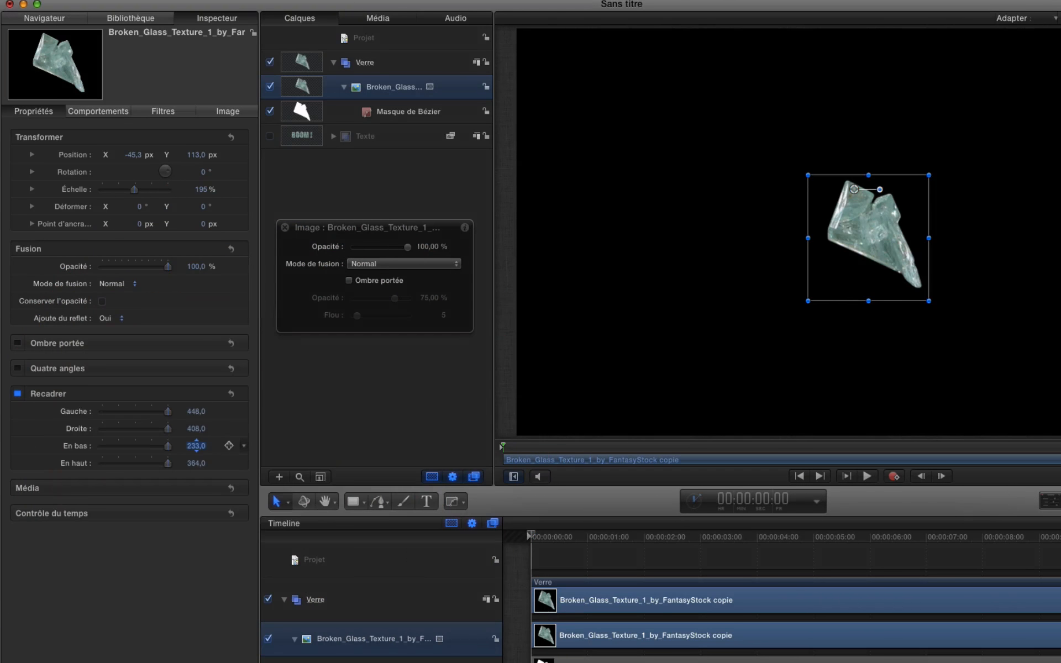
Move the glass image's anchor point to the shard's centre, at about X 20 px, Y -54 px
left_click(281, 500)
left_click(309, 545)
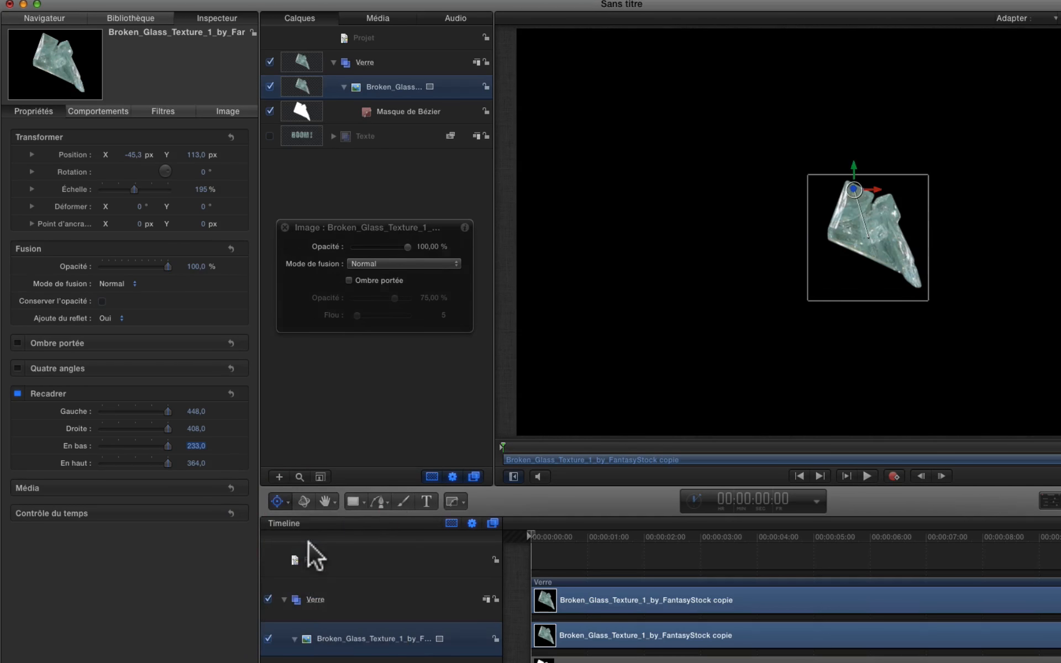
left_click_drag(856, 190, 873, 228)
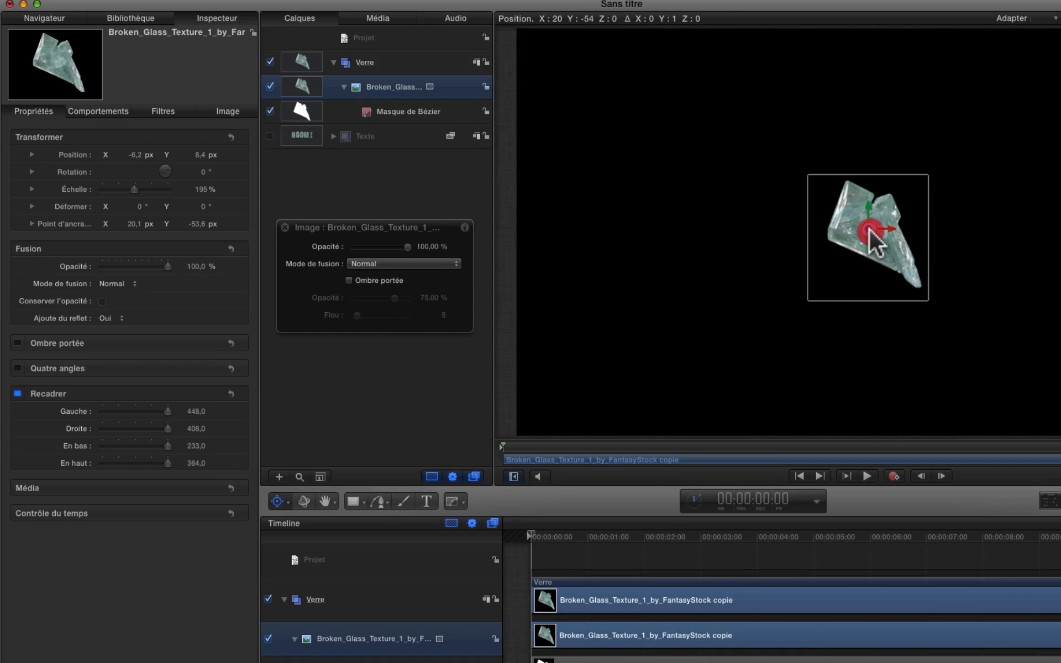
left_click(870, 228)
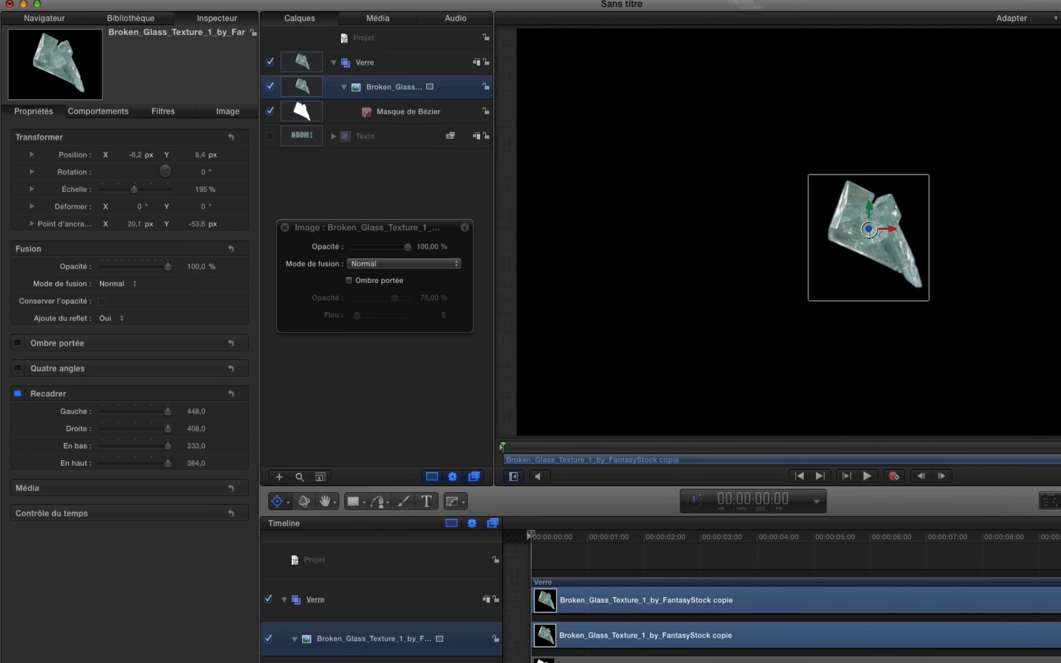
Create a particle emitter from the cropped glass shard image in the Verre group
left_click_drag(376, 223, 120, 577)
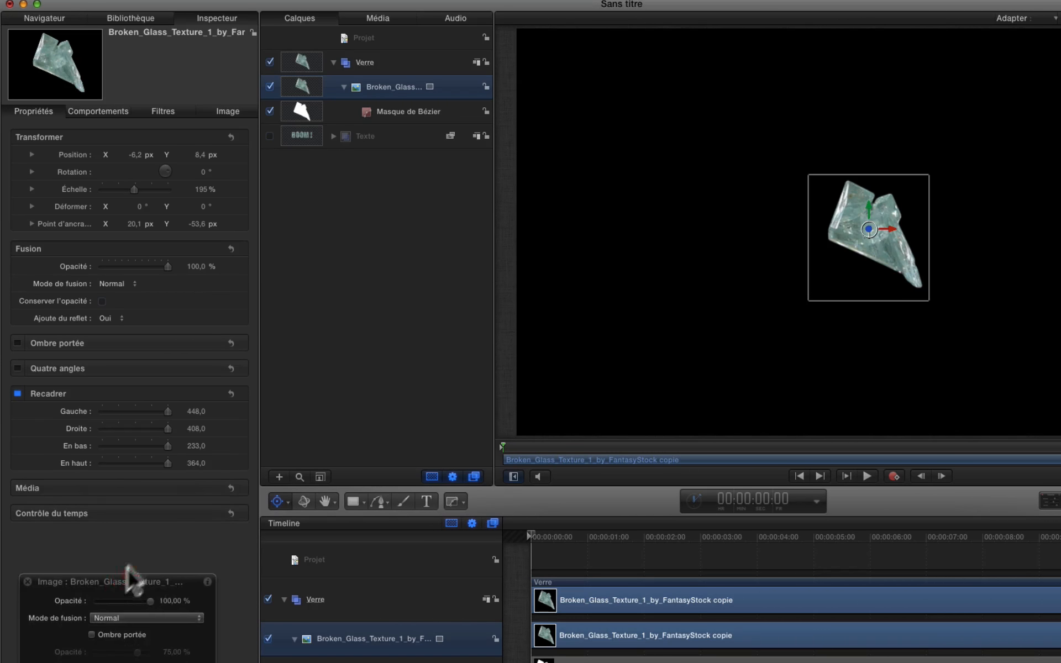
key("F7")
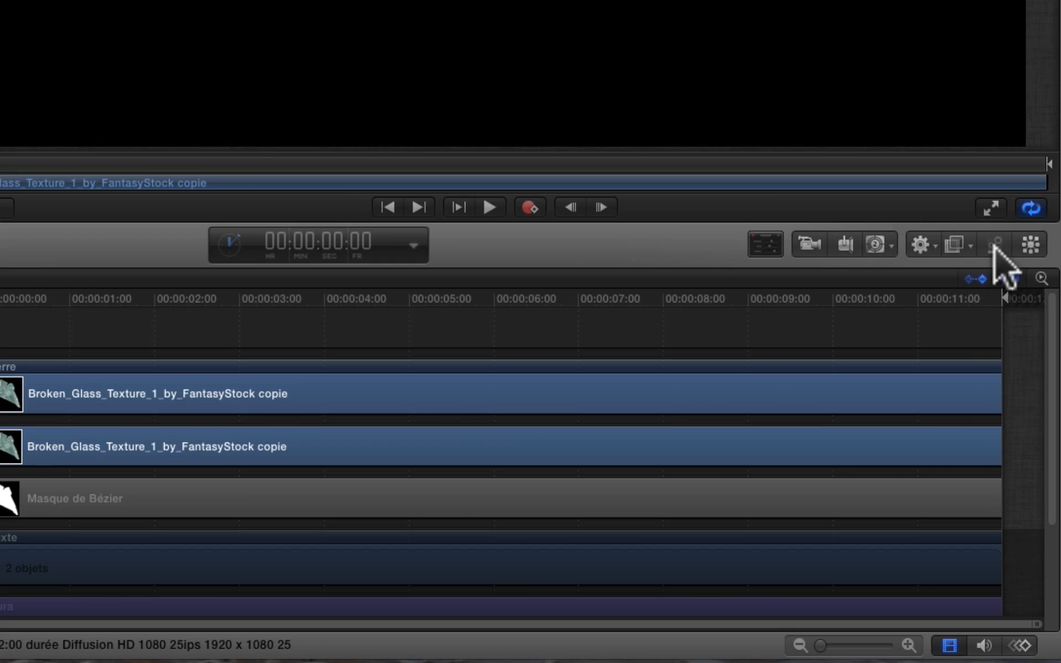
left_click(996, 245)
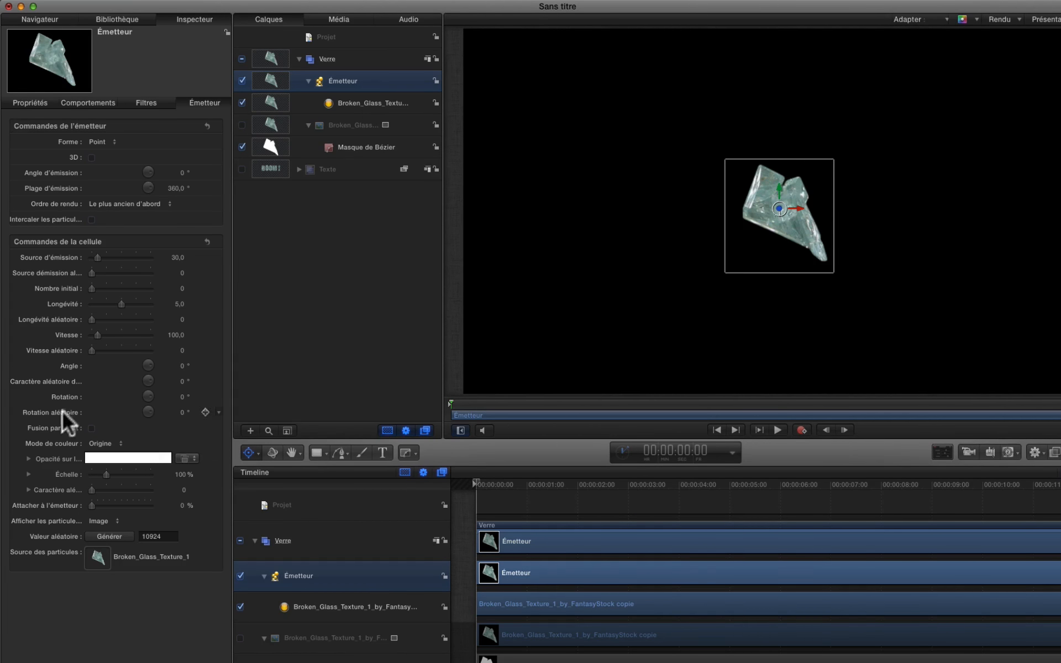
Set the emitter cell's scale (Échelle) to 16% and its scale randomness to 22
left_click_drag(109, 473, 98, 473)
left_click_drag(221, 421, 214, 422)
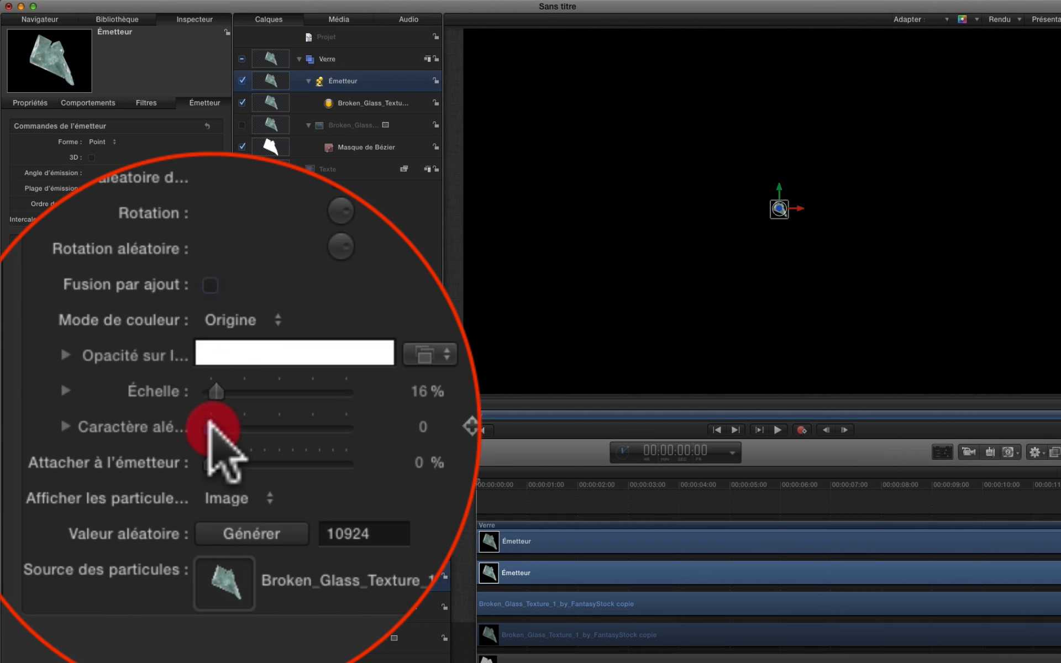
mouse_move(212, 428)
left_mouse_down()
mouse_move(238, 425)
mouse_move(221, 421)
left_mouse_up()
scroll(221, 421, "up", 10)
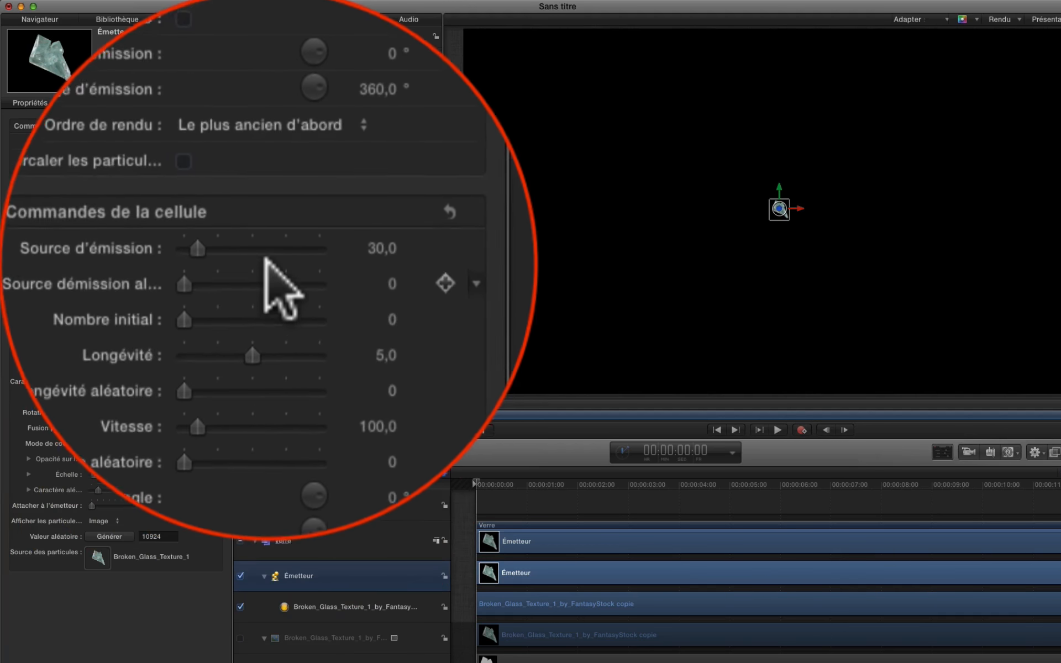
Set the cell's initial number to 100, life (Longévité) to 9,17, speed to 499 and speed randomness to 189, and preview the emission
scroll(225, 254, "down", 3)
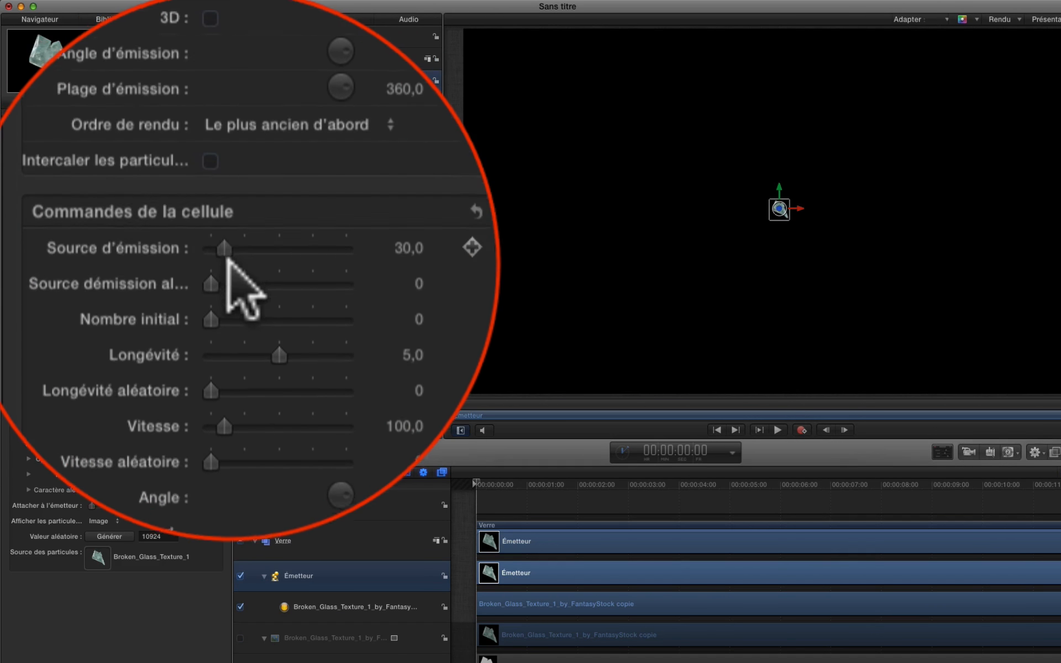
left_click_drag(208, 285, 264, 283)
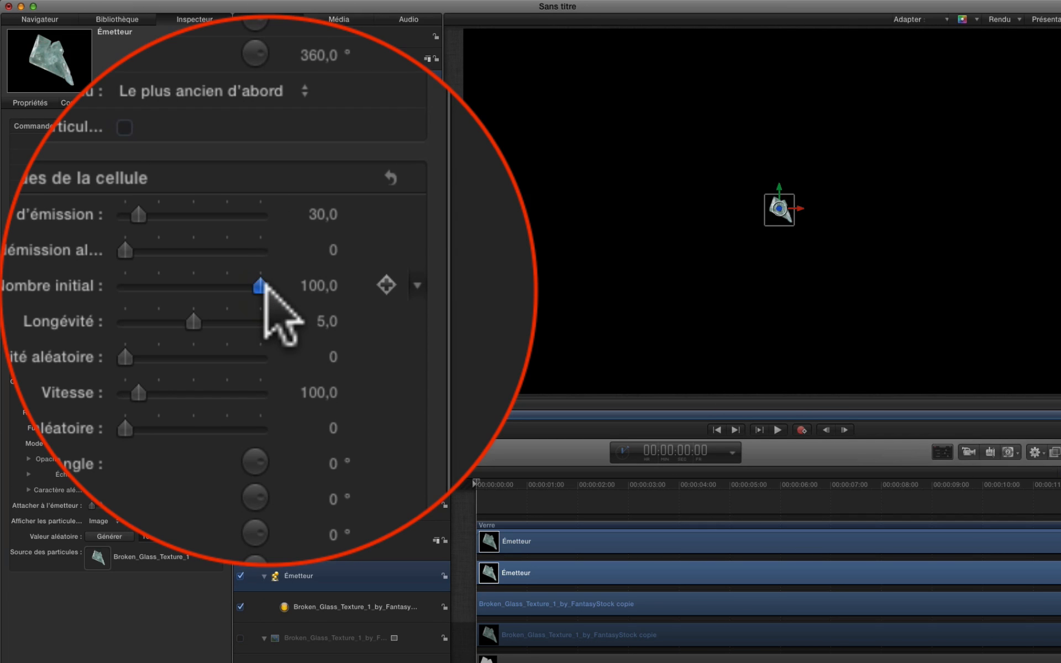
mouse_move(264, 301)
left_mouse_down()
mouse_move(282, 302)
mouse_move(267, 302)
left_mouse_up()
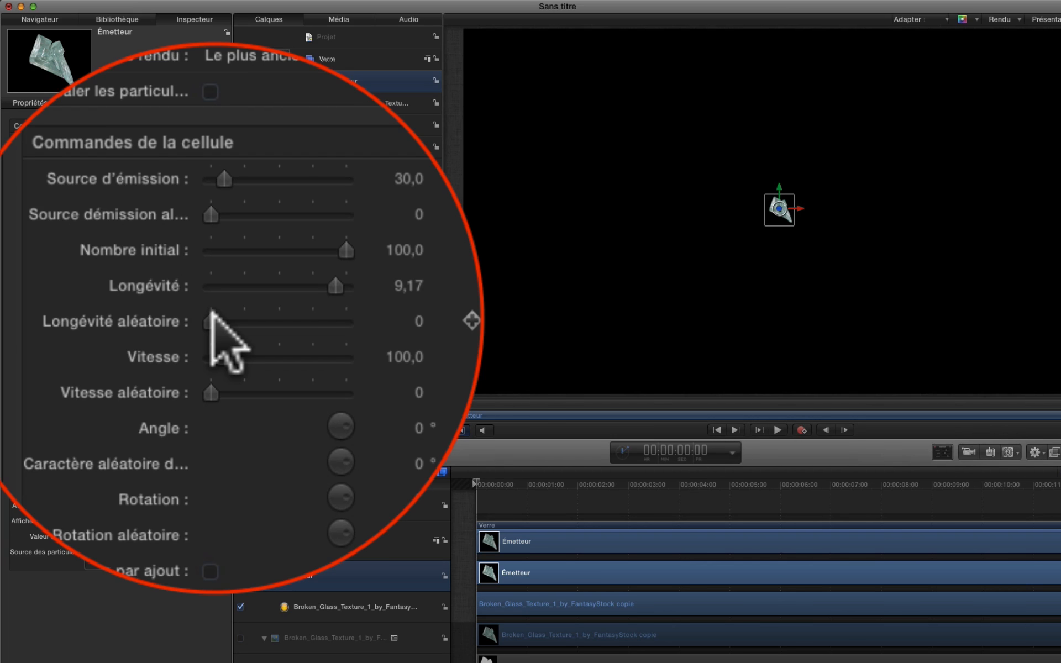
mouse_move(211, 313)
left_mouse_down()
mouse_move(227, 313)
mouse_move(211, 313)
mouse_move(229, 332)
mouse_move(269, 332)
mouse_move(215, 351)
mouse_move(236, 343)
left_mouse_up()
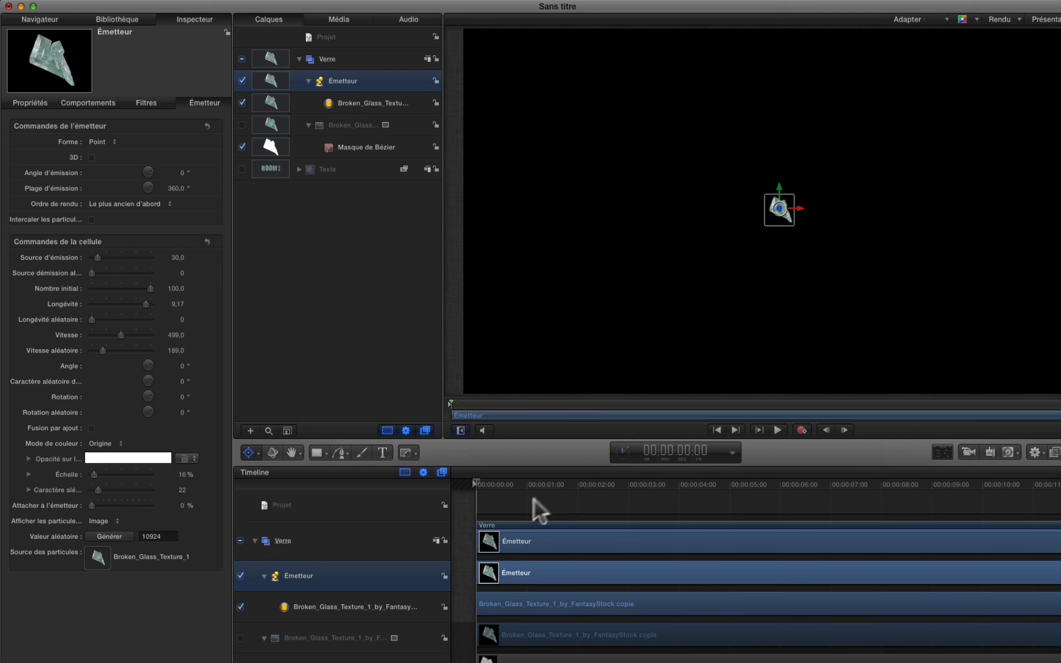
left_click_drag(467, 411, 417, 426)
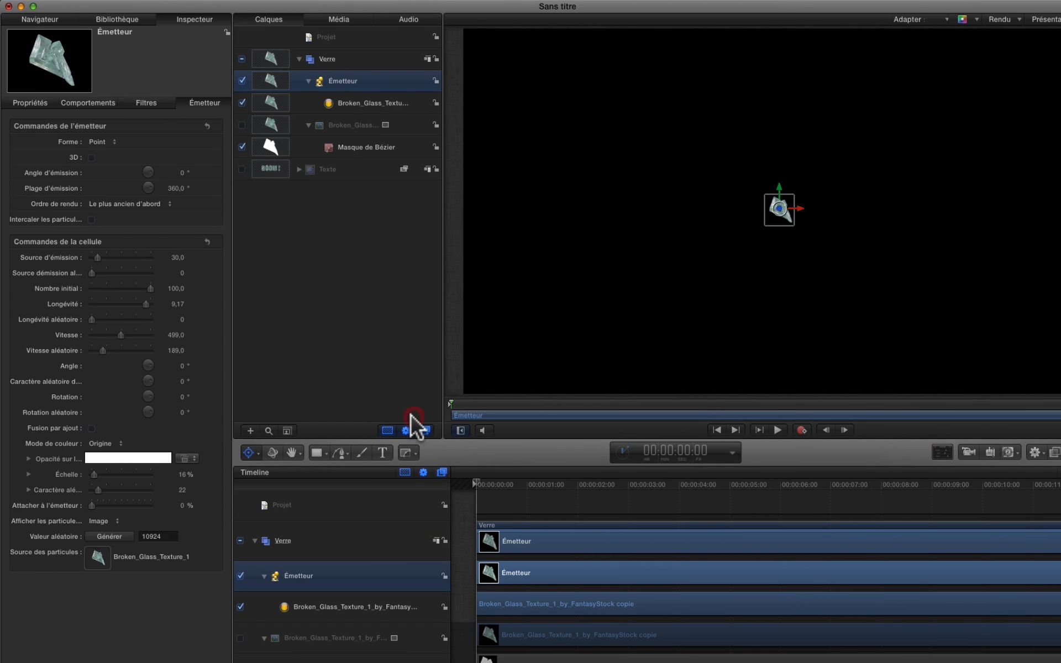
Set the emitter cell's angle to 143° and its angle randomness to 227°
left_click(181, 366)
left_click_drag(320, 368, 320, 290)
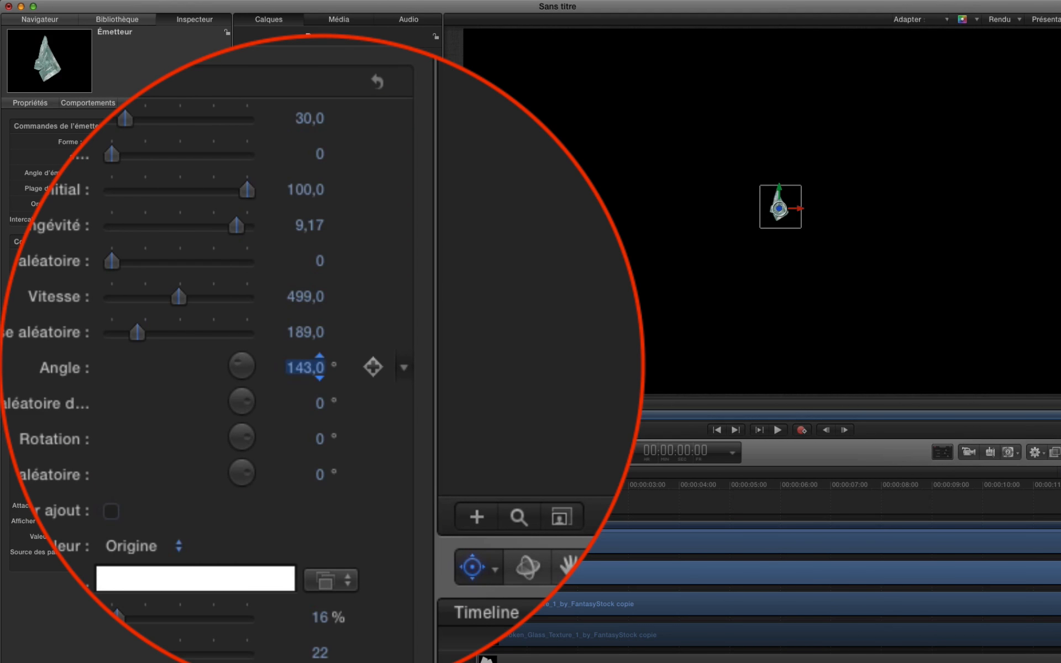
left_click(318, 368)
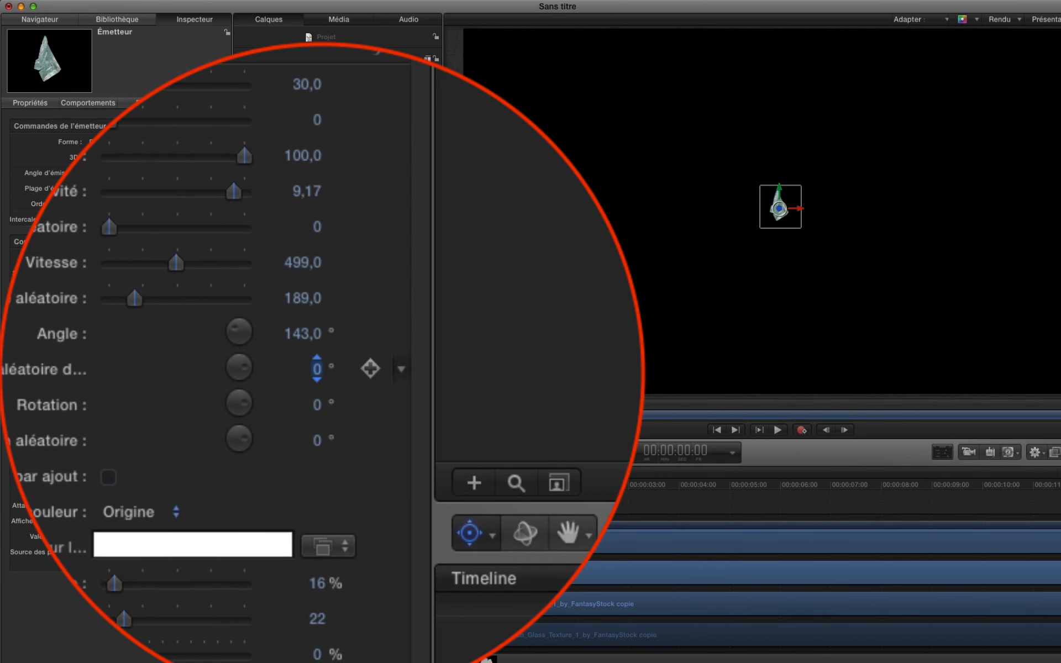
left_click_drag(318, 369, 318, 245)
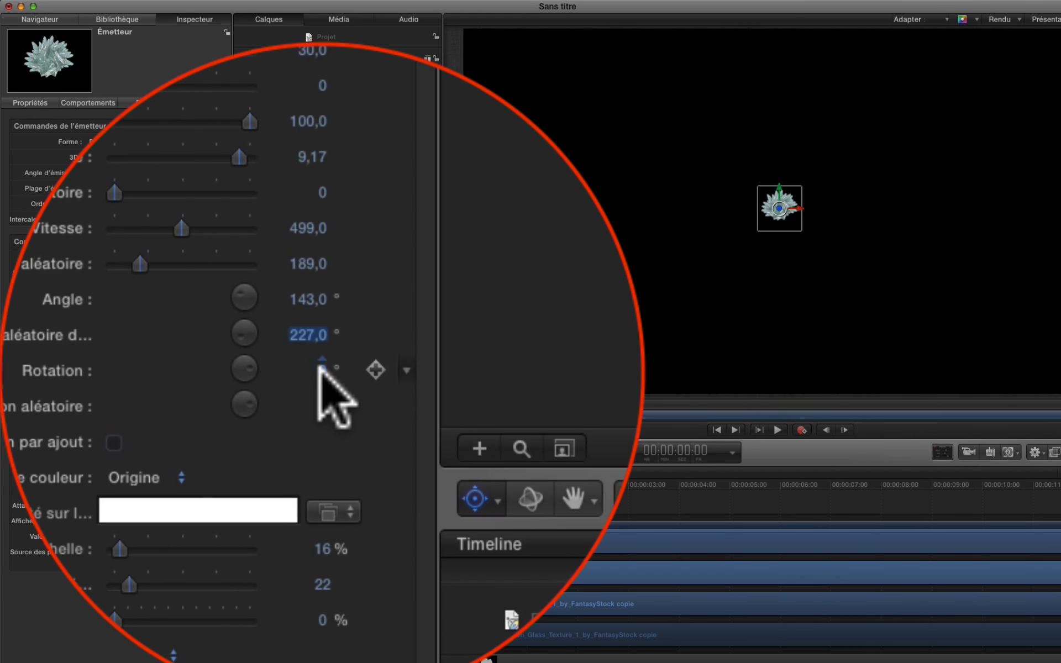
Set the cell's rotation to 42° and rotation randomness to 199°, and preview the spinning shards
left_click_drag(319, 368, 319, 358)
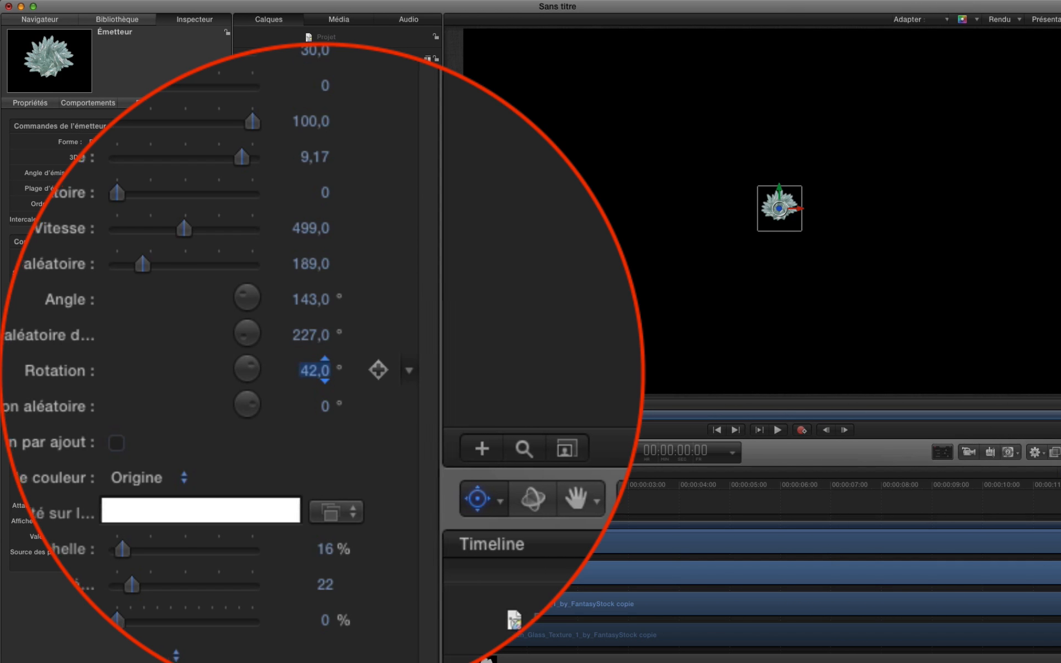
left_click(323, 394)
left_click_drag(320, 369, 323, 365)
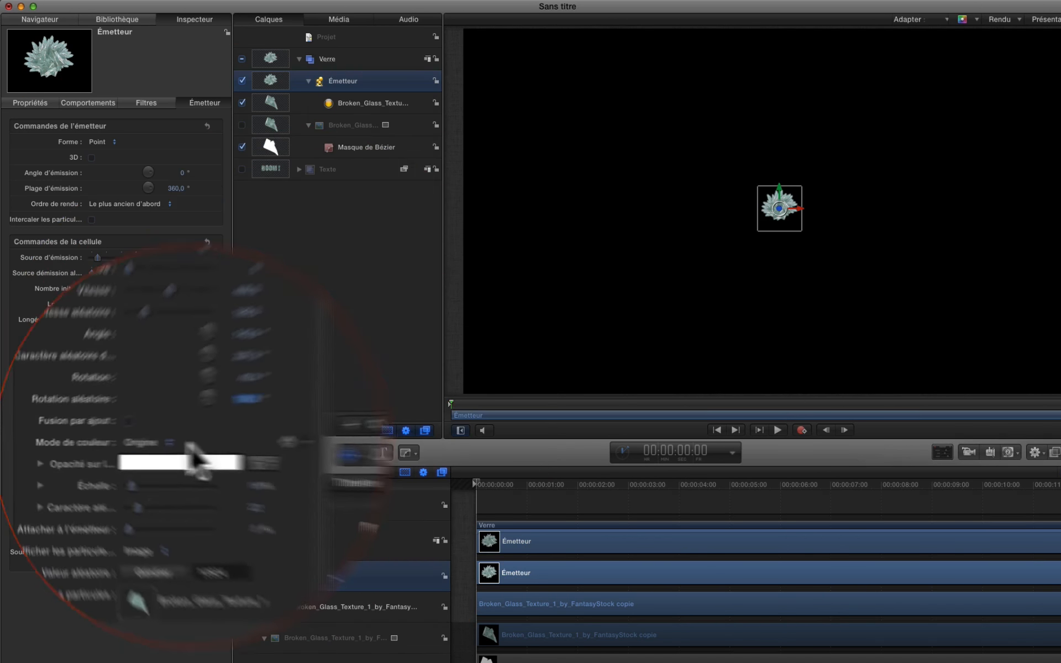
left_click_drag(469, 402, 429, 419)
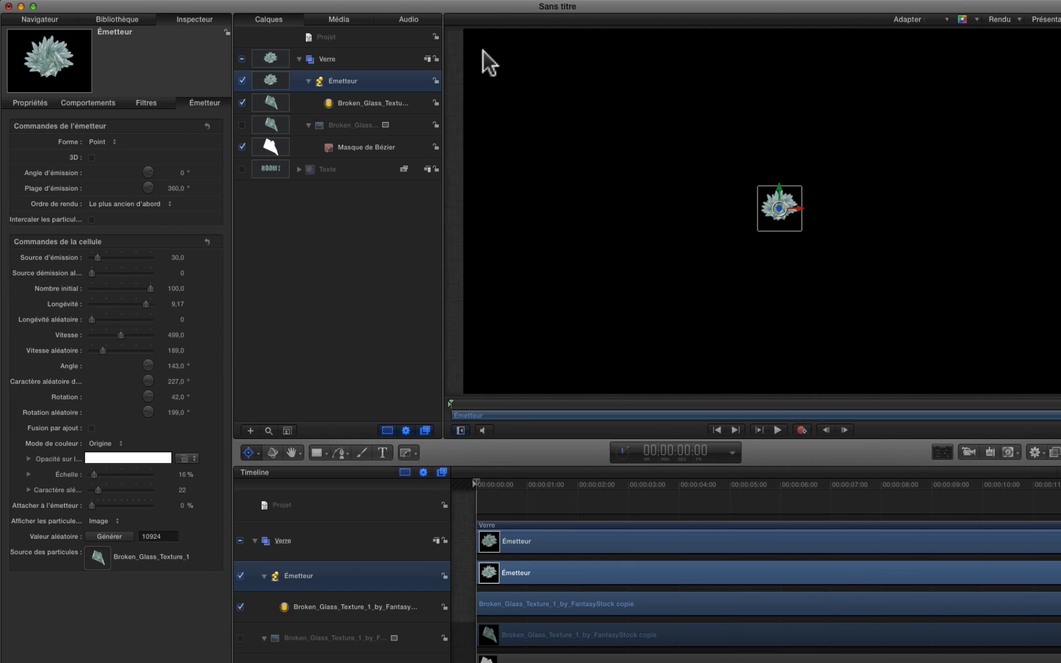
Add the standard-animation Rotation behavior to the Broken_Glass particle cell under the emitter
left_click(357, 103)
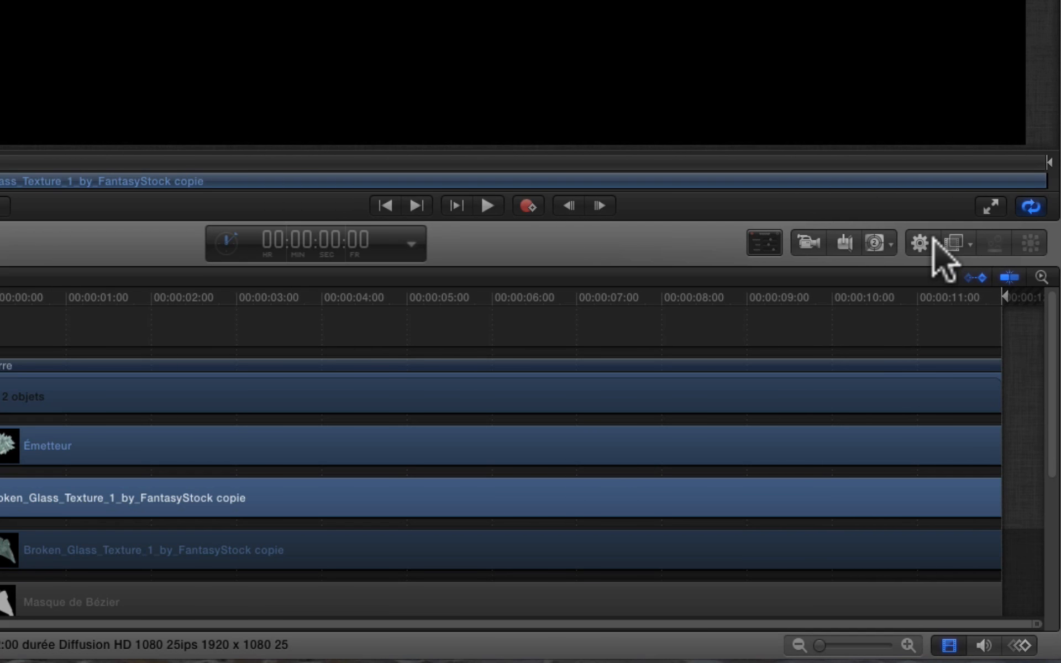
left_click(933, 242)
mouse_move(909, 285)
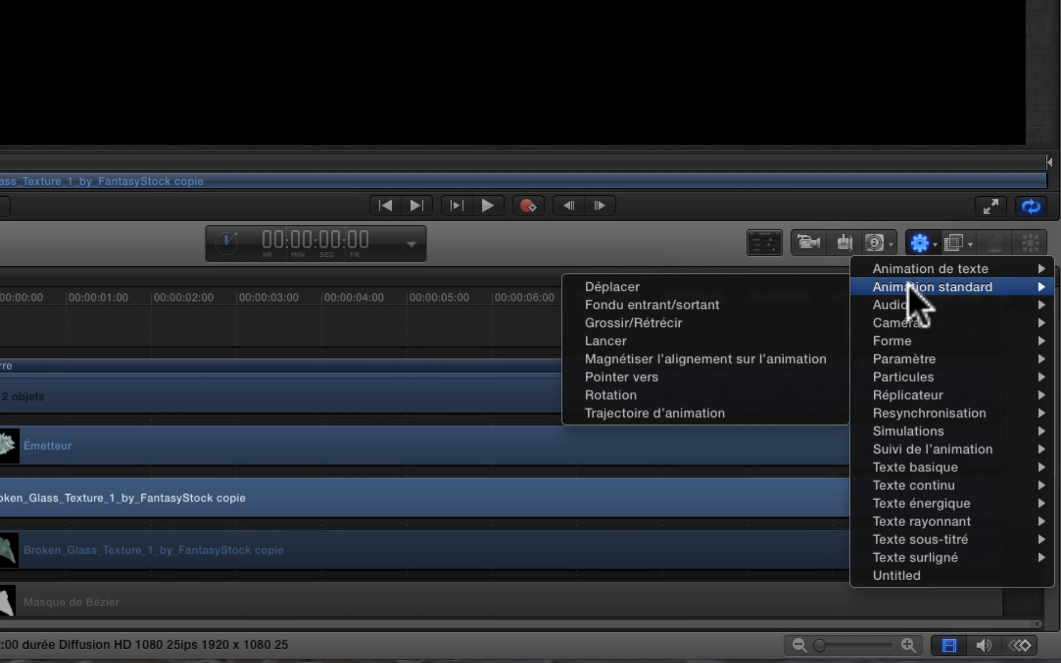
left_click(658, 396)
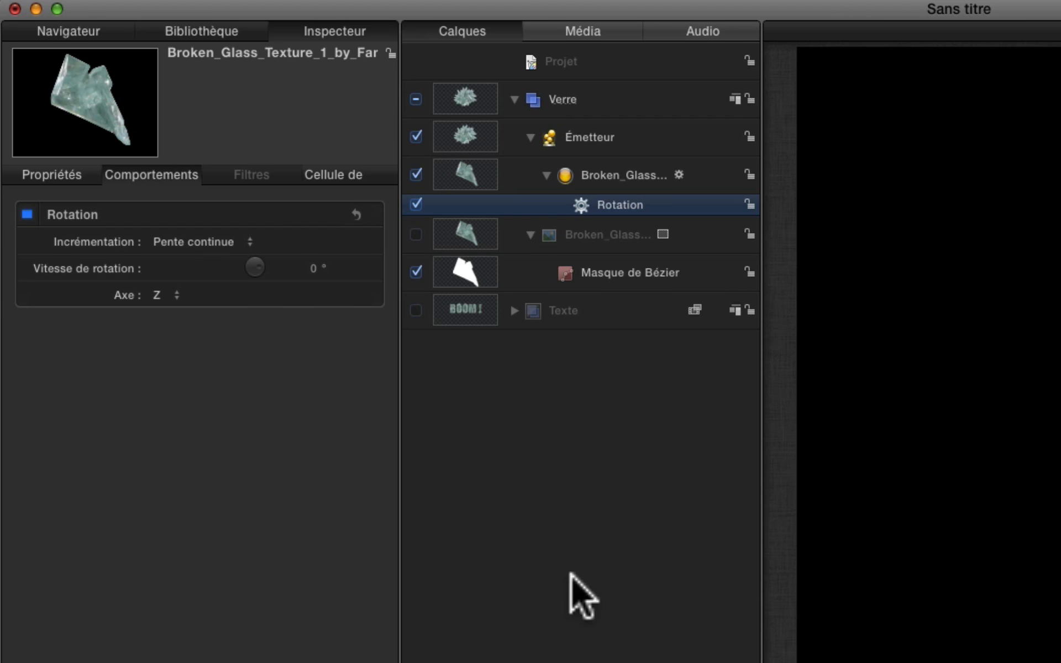
Give the Rotation behavior a custom axis (Personnalisé), speed -100°, latitude 200° and longitude 150°, and preview the animation
left_click(168, 293)
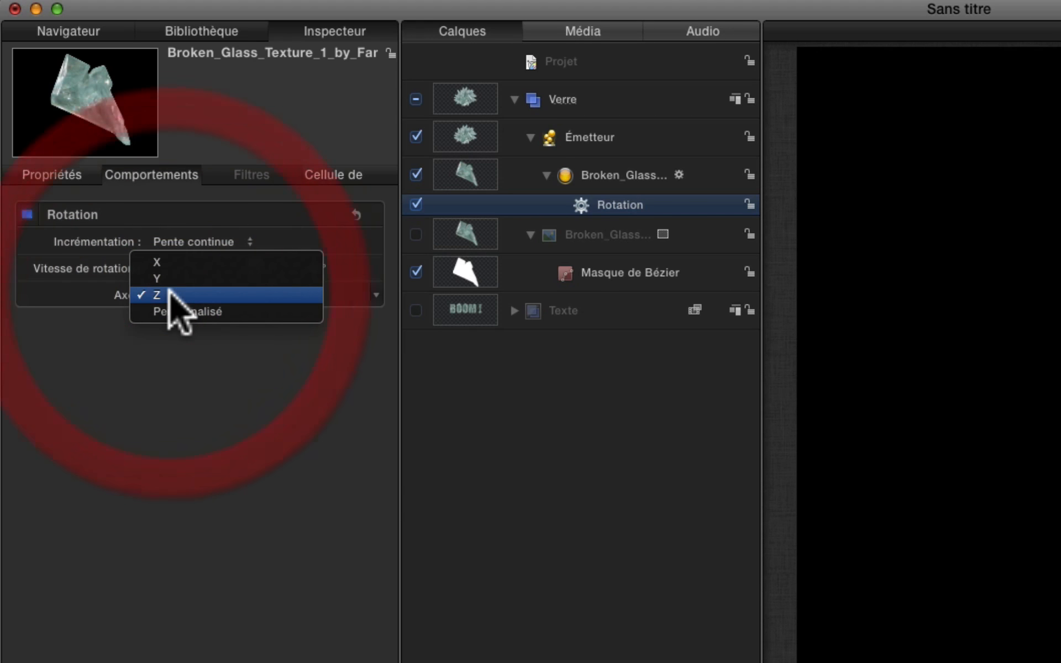
left_click(169, 310)
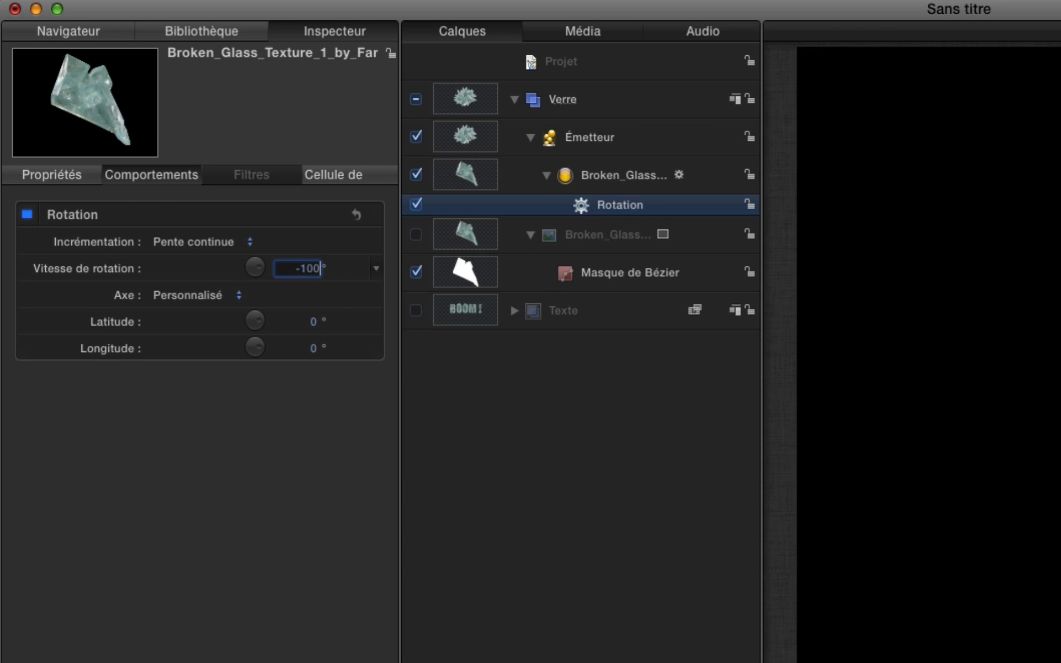
left_click(312, 322)
type("200,0")
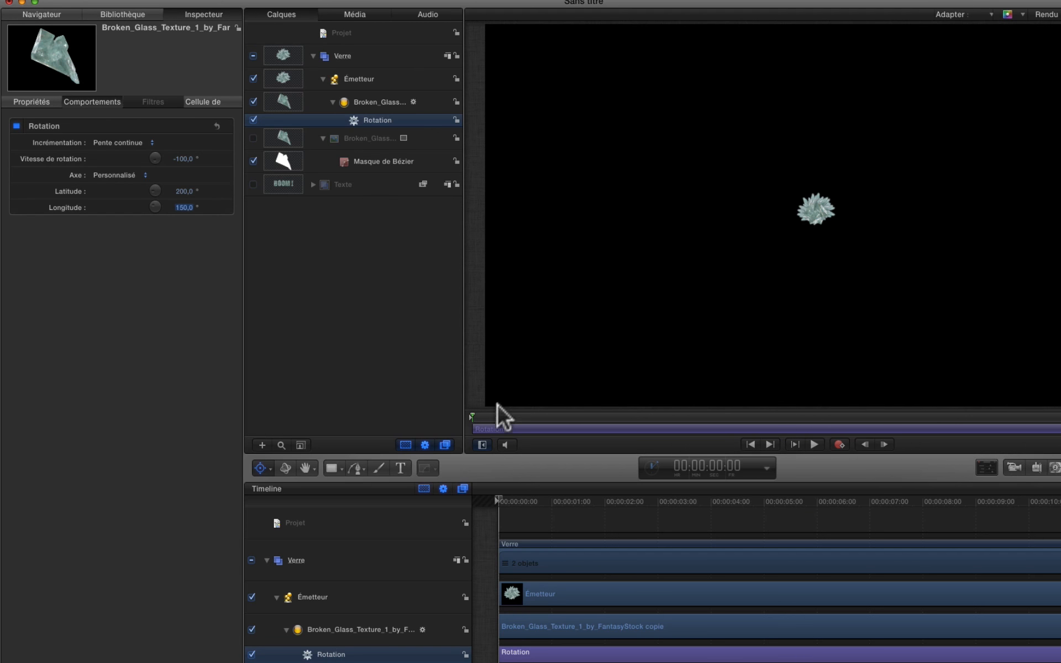
left_click_drag(487, 415, 405, 415)
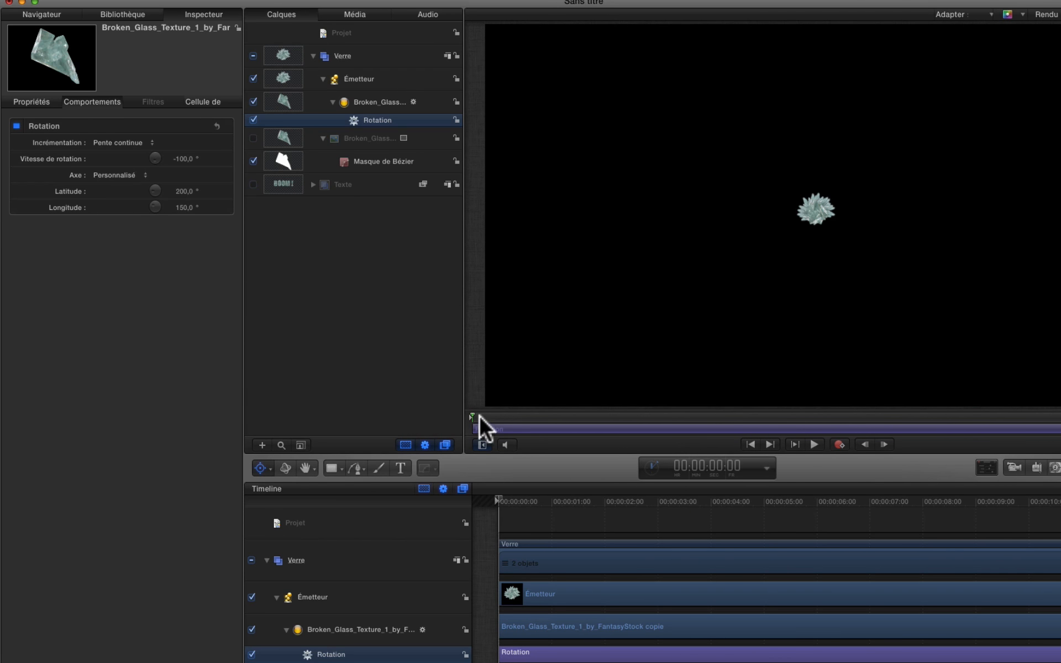
left_click_drag(478, 415, 396, 441)
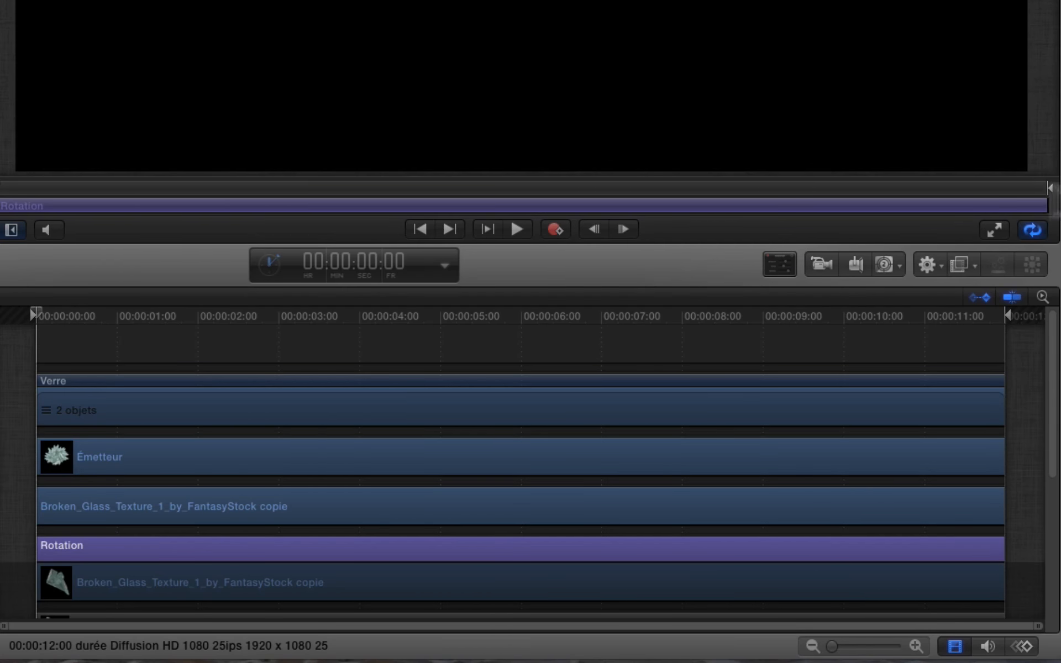
Add the Gravité simulation behavior to the glass particle cell and preview the shards' fall
left_click(928, 266)
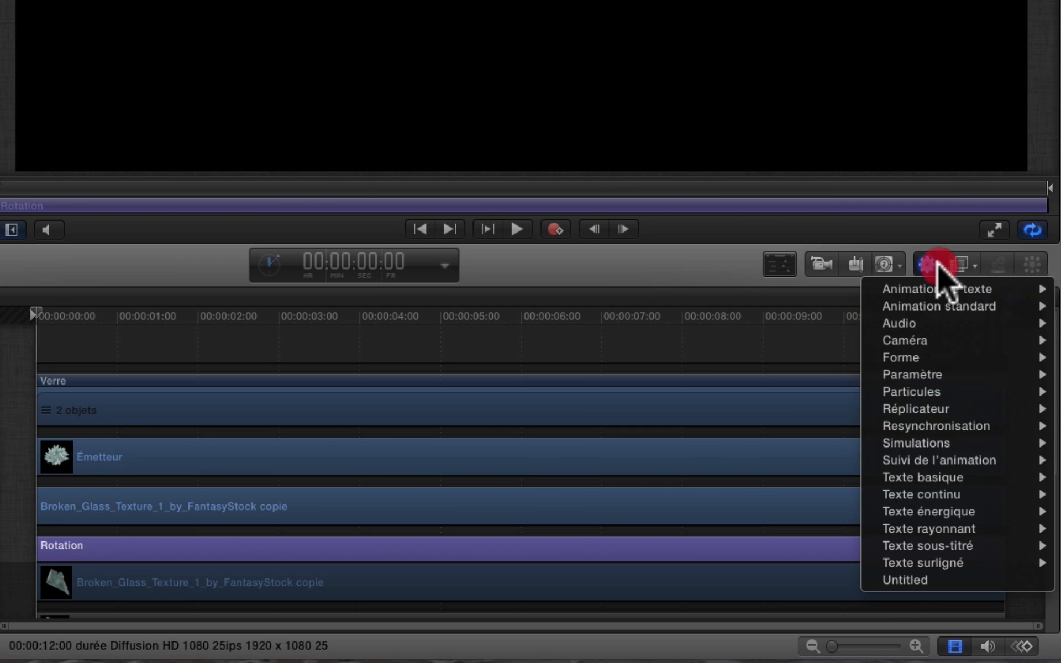
mouse_move(906, 442)
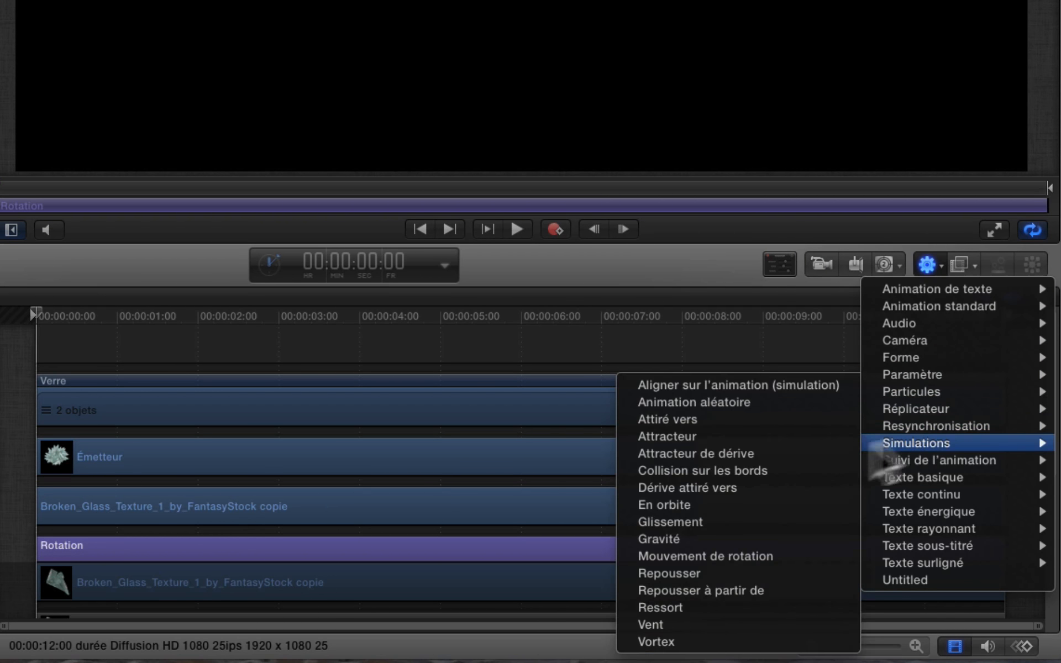
left_click(735, 538)
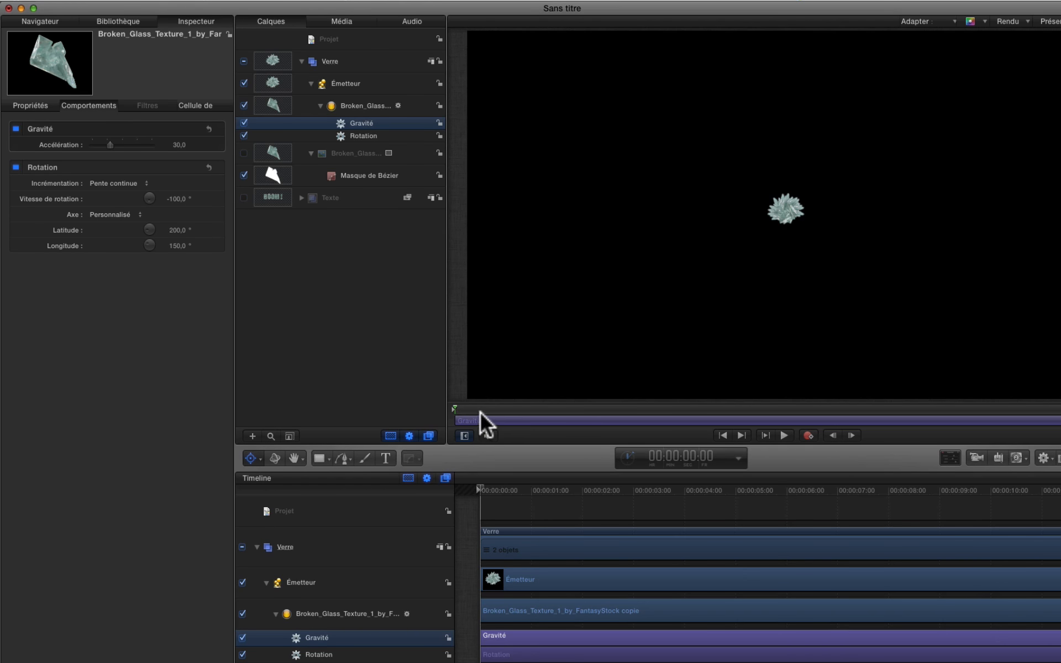
left_click_drag(480, 410, 404, 409)
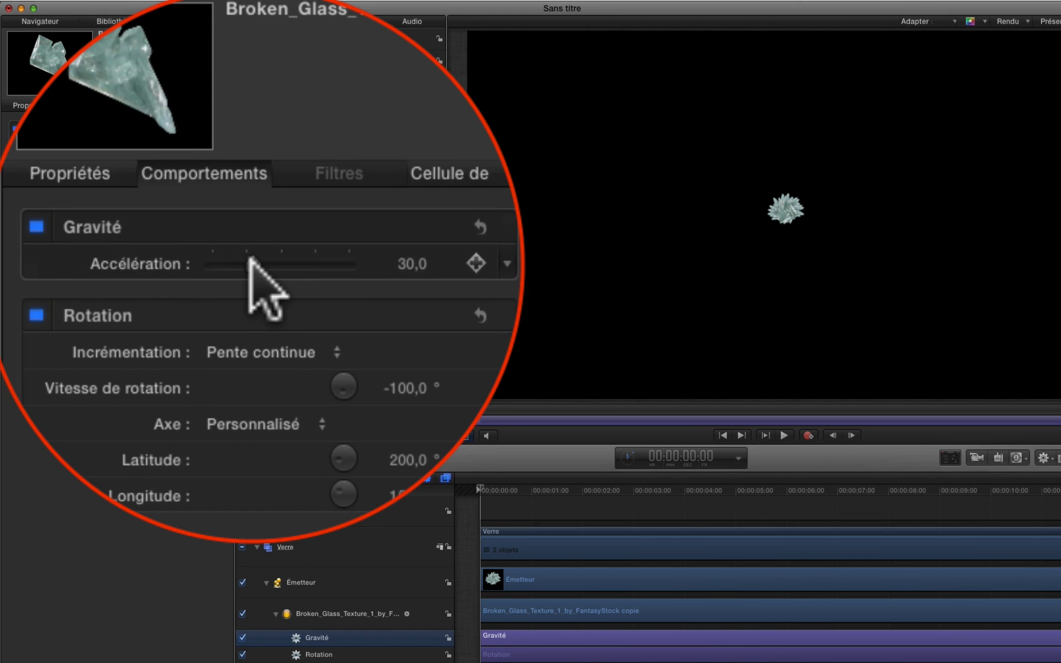
Raise the Gravité behavior's acceleration to 118, scrubbing the animation to check the falling shards
left_click_drag(250, 264, 270, 263)
left_click_drag(517, 409, 764, 443)
left_click(766, 436)
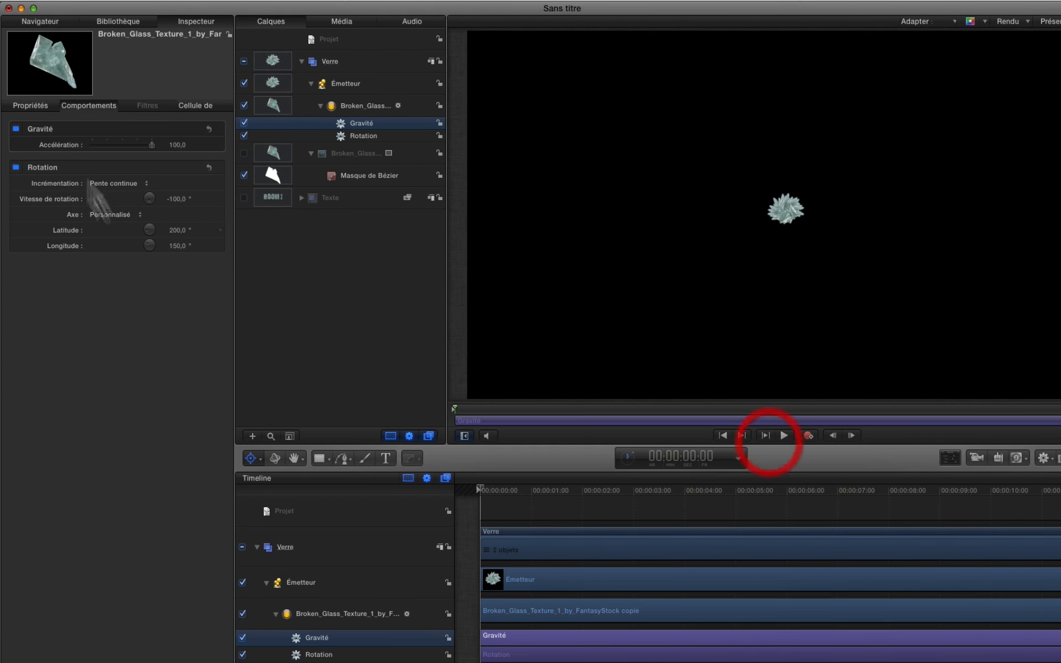
double_click(176, 145)
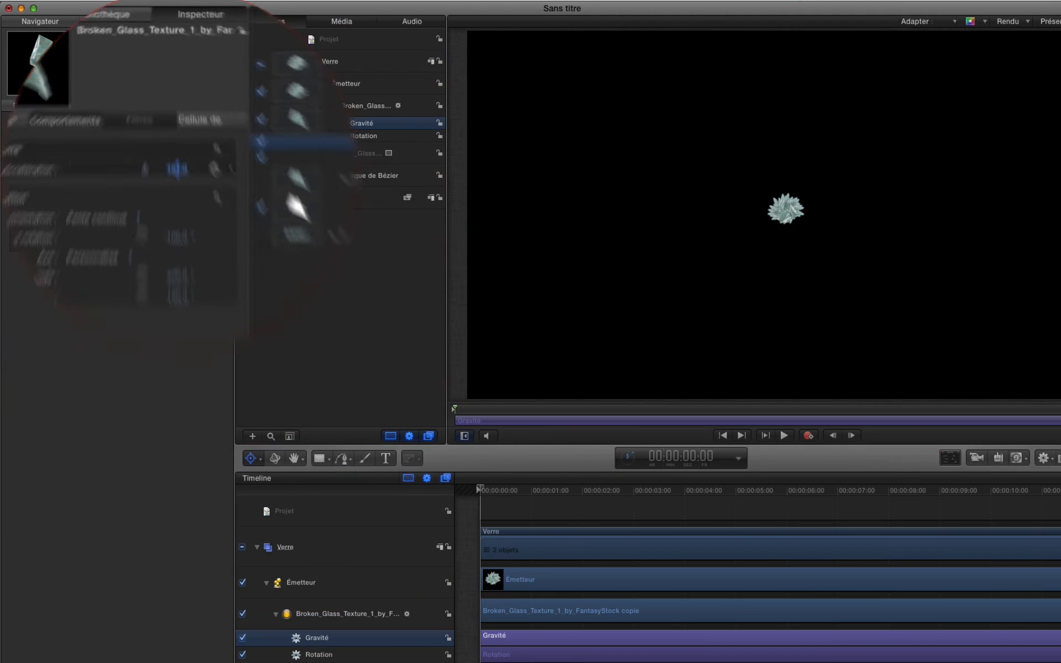
left_click_drag(478, 417, 934, 445)
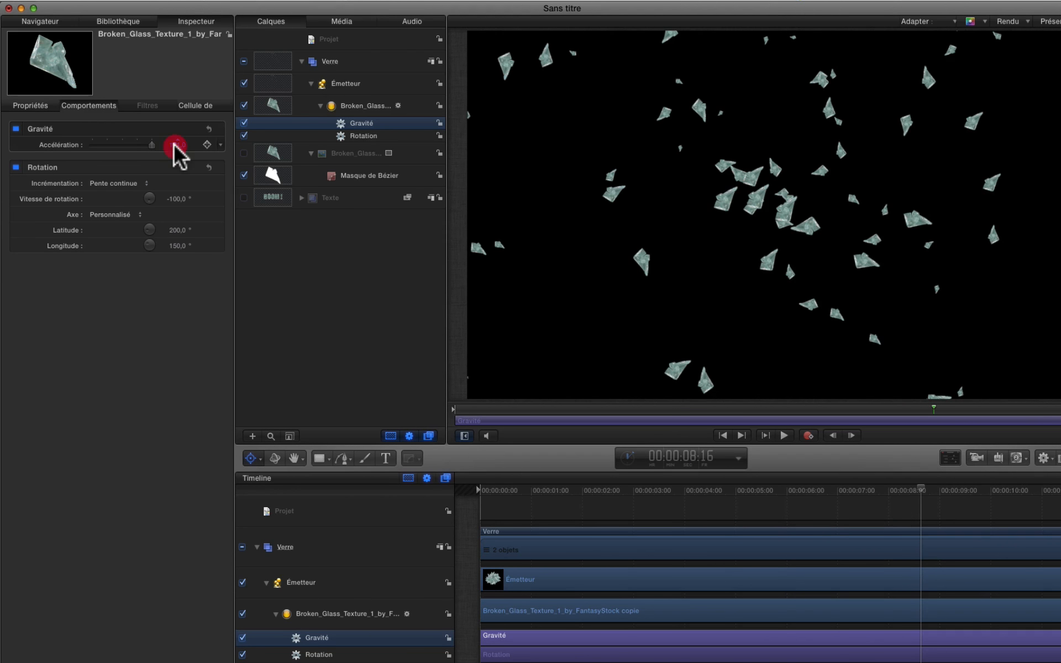
key("Return")
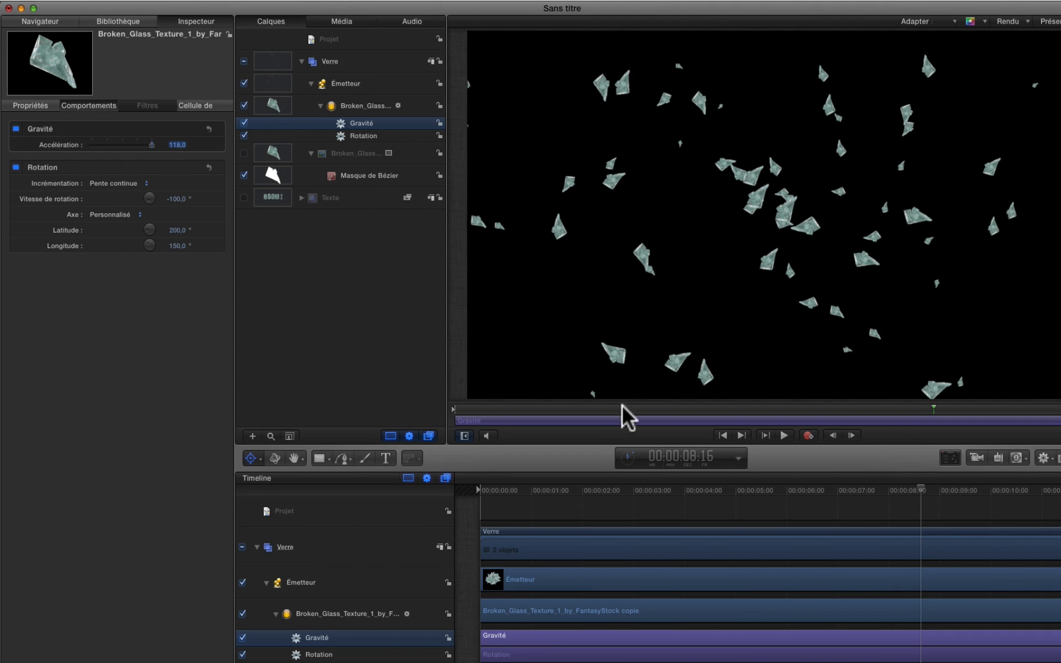
left_click_drag(464, 409, 423, 406)
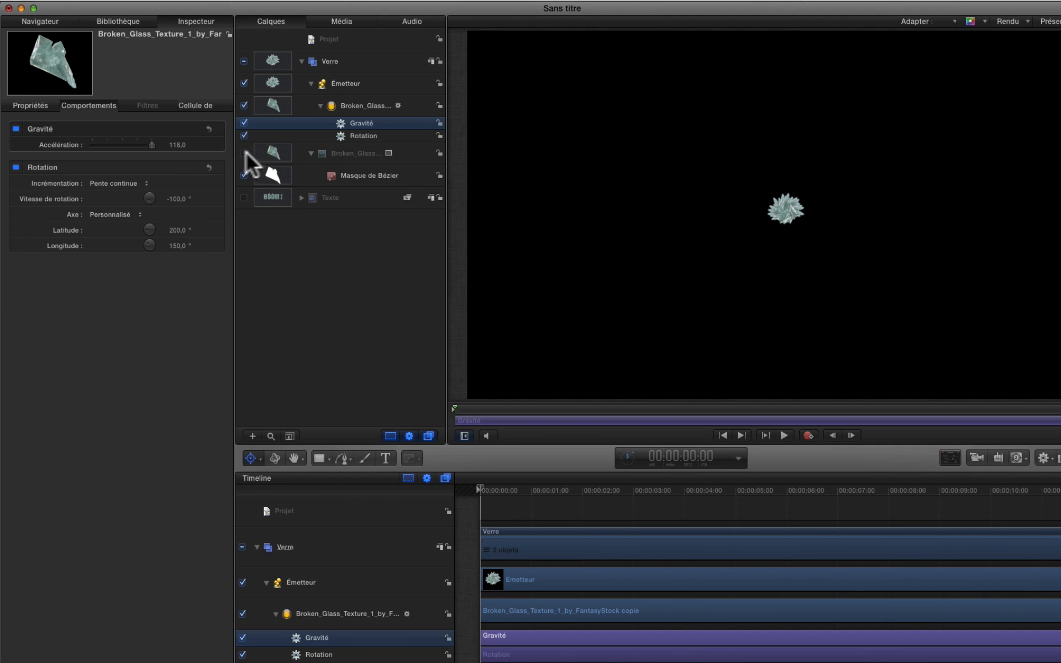
Duplicate the BOOM ! text in the Texte group and move the copy above the emitter in the Verre group
left_click(244, 198)
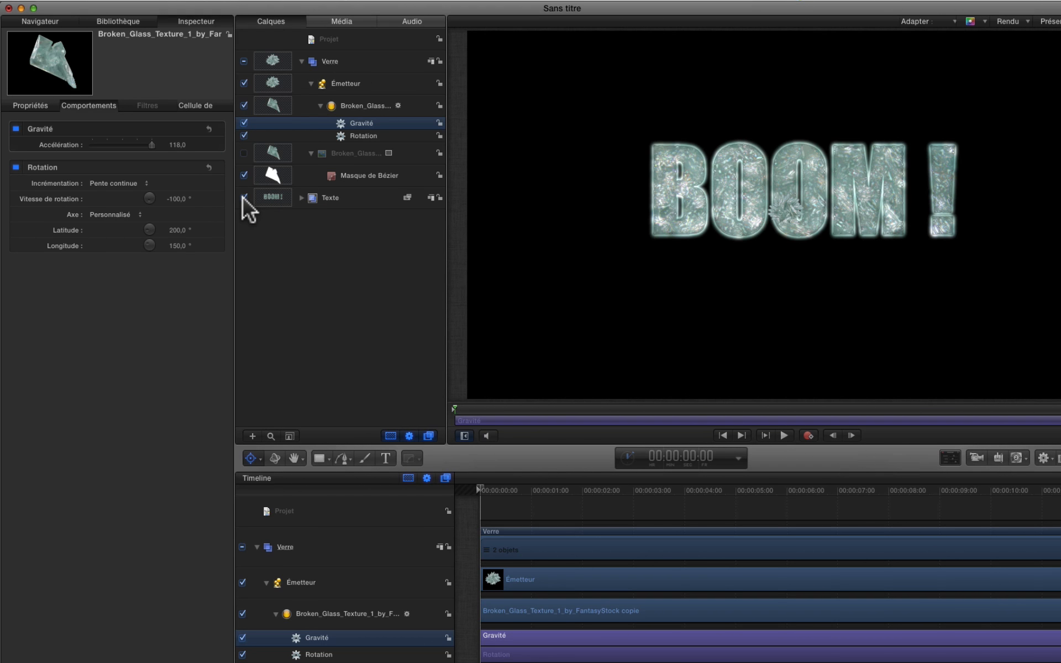
left_click(243, 198)
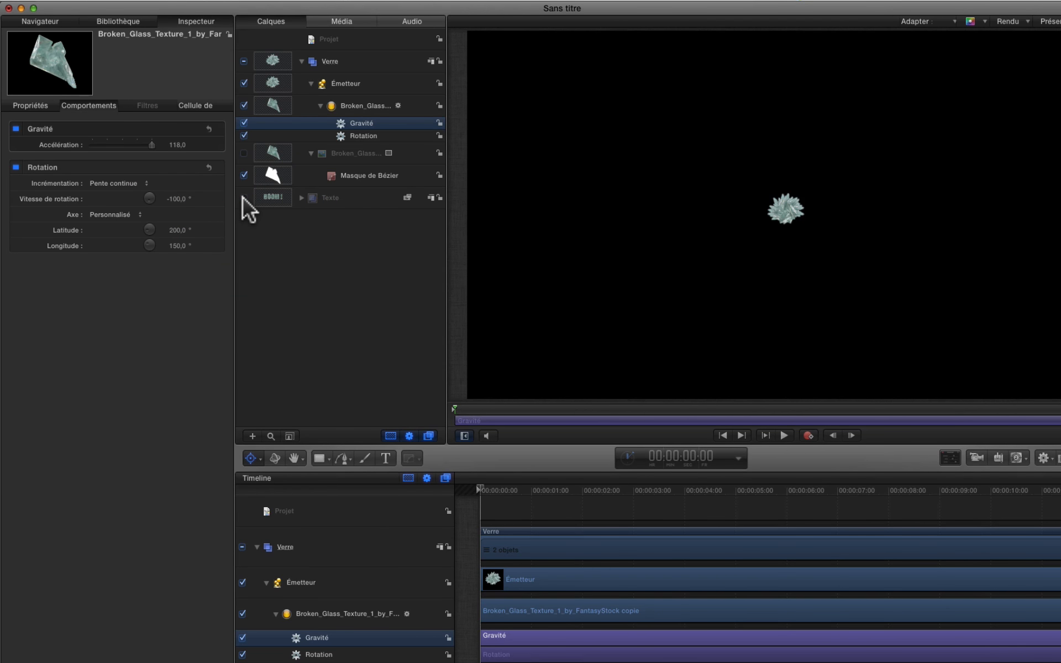
left_click(305, 202)
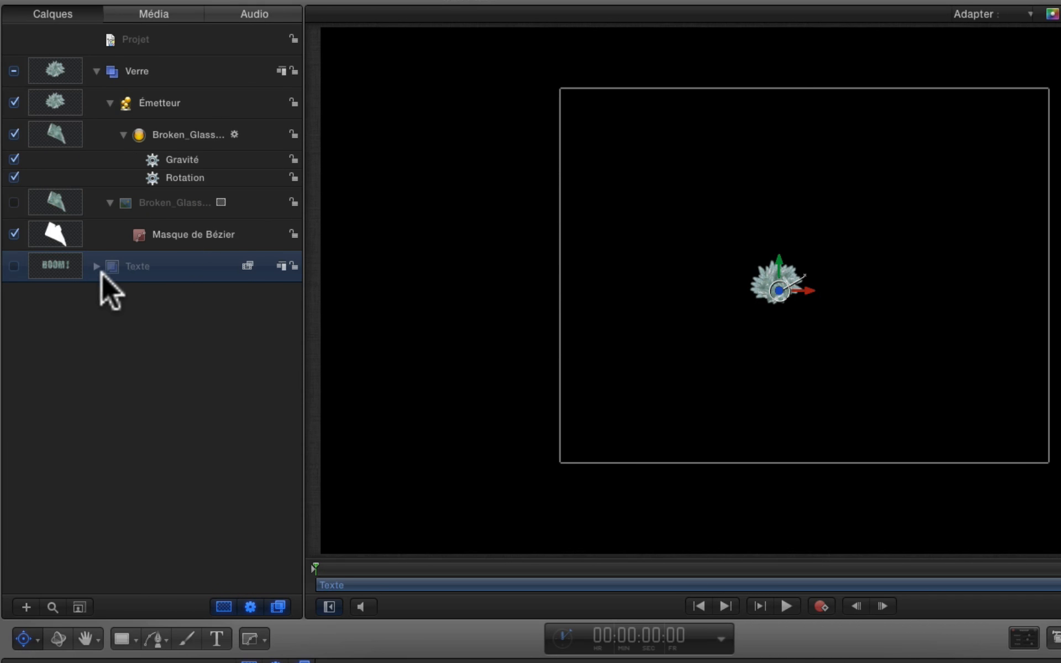
left_click(95, 267)
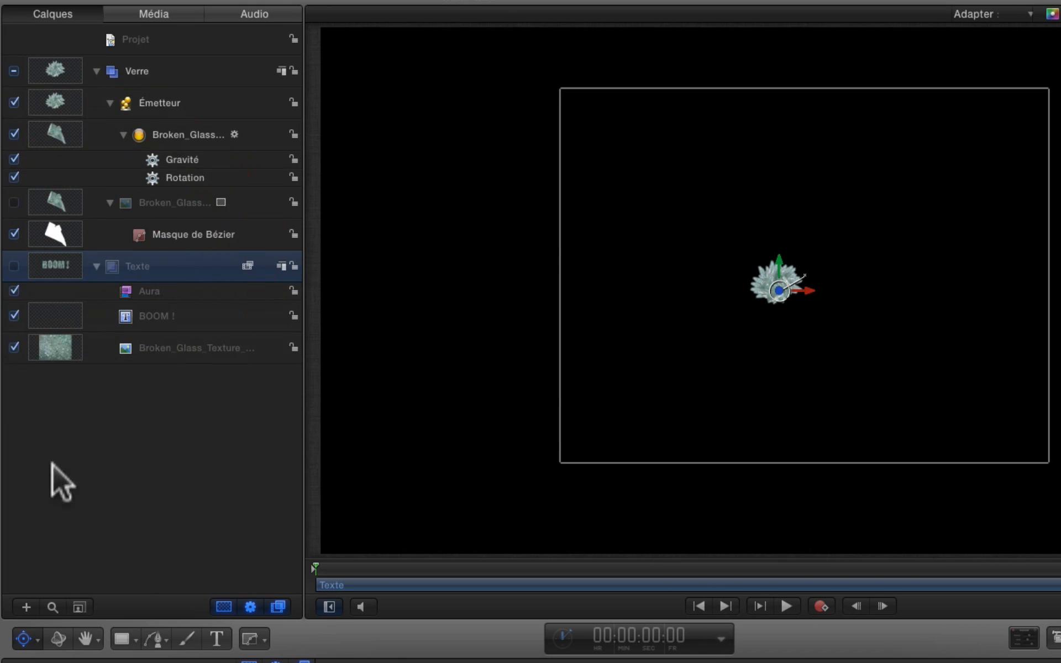
left_click(154, 314)
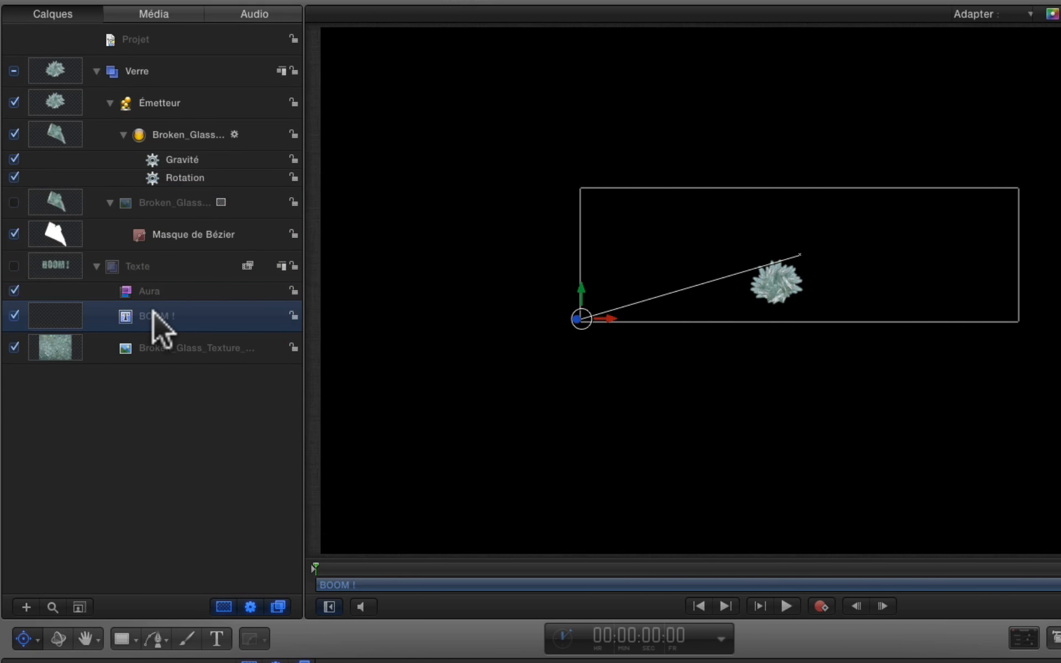
right_click(154, 313)
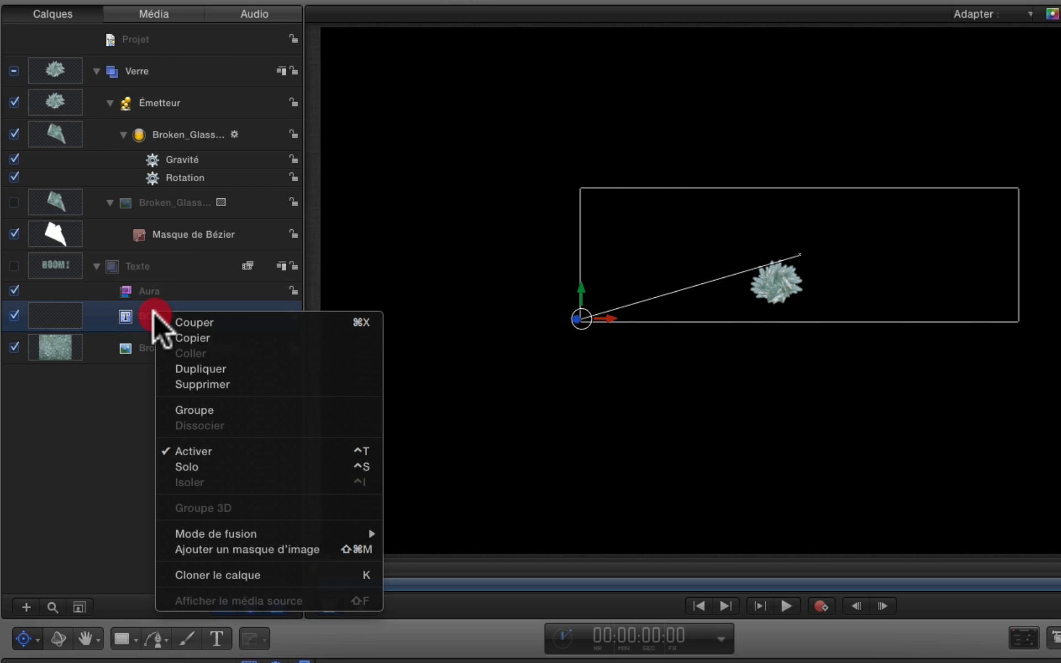
left_click(214, 367)
left_click_drag(173, 314, 180, 81)
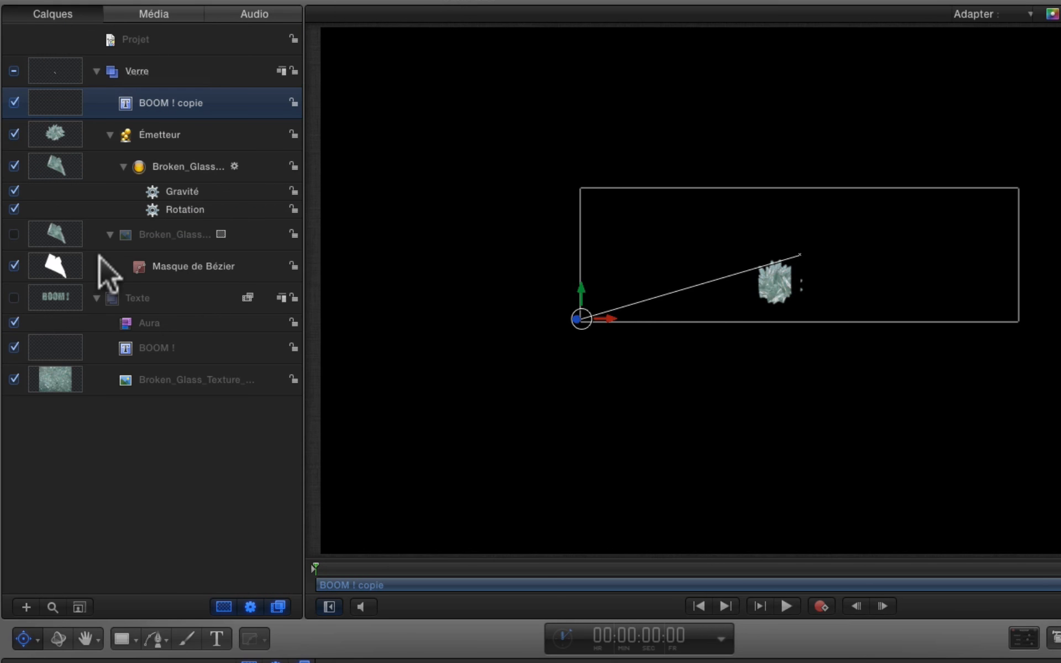
left_click(96, 299)
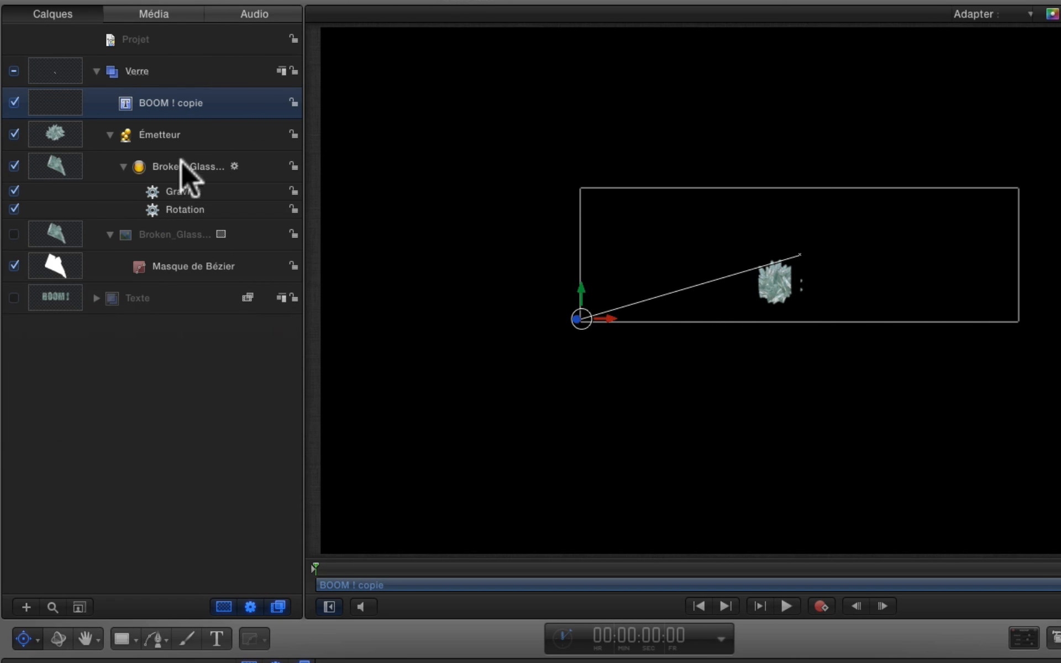
Set the BOOM ! copie text's blend mode to Normal and hide that layer
left_click(175, 107)
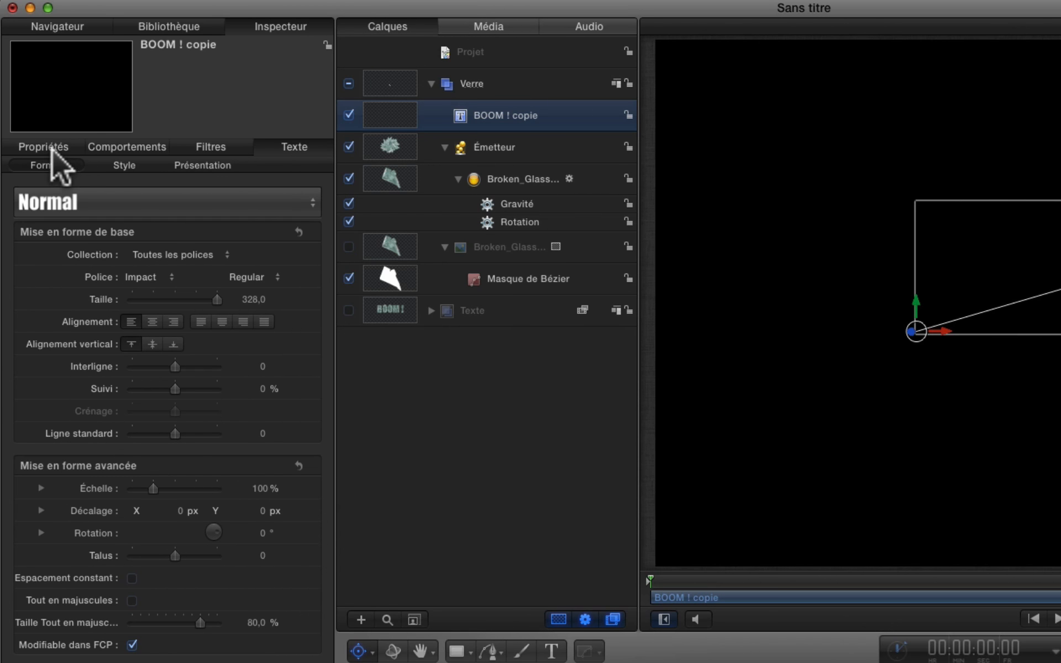
left_click(54, 146)
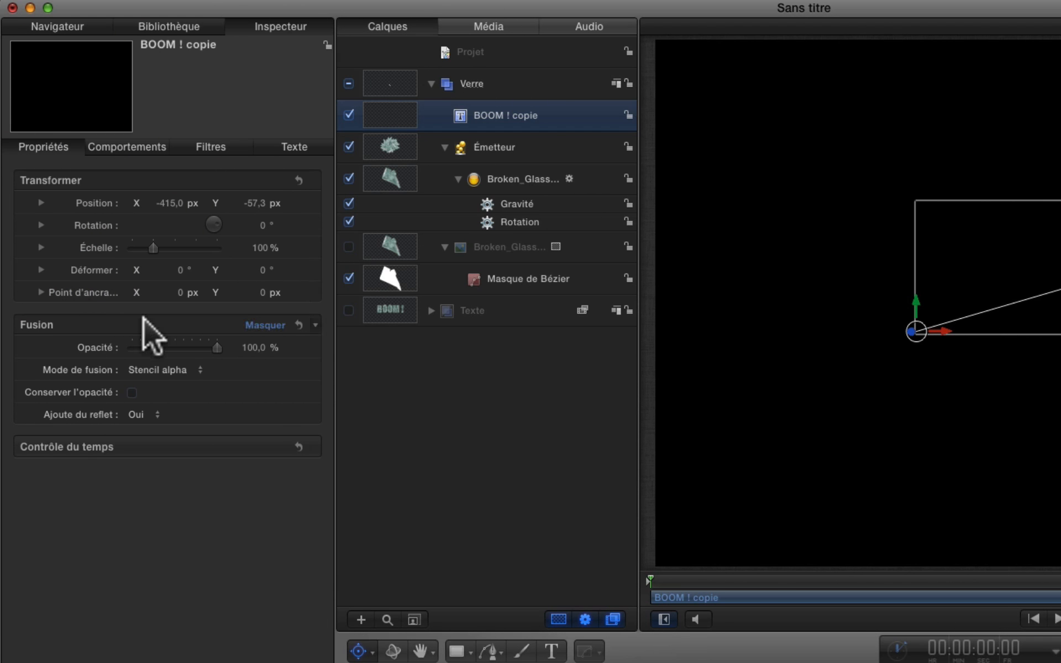
left_click(193, 372)
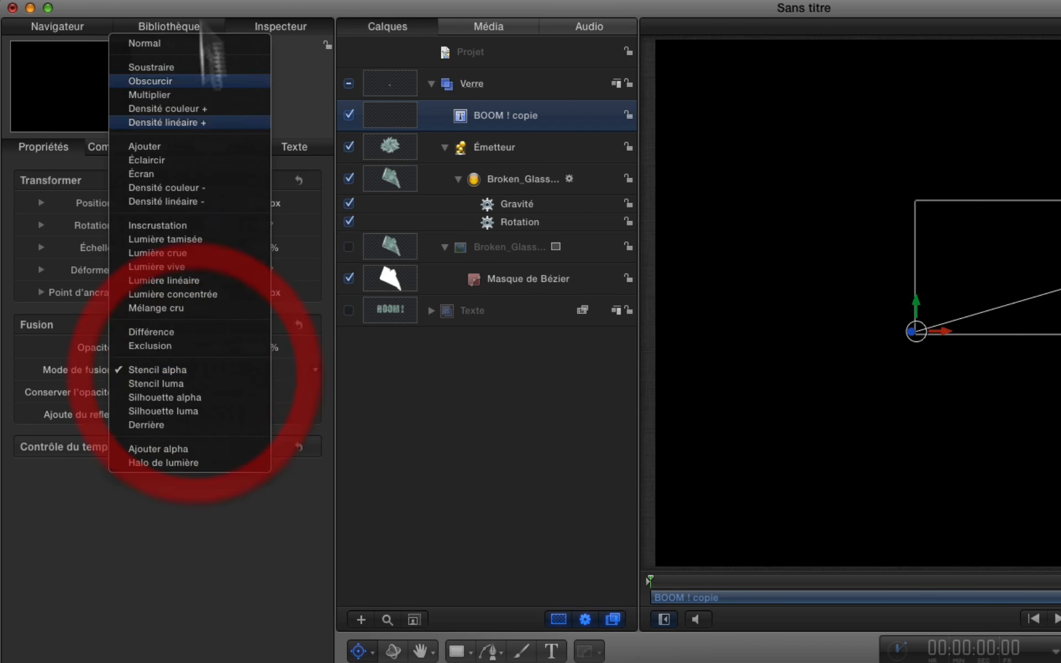
left_click(165, 44)
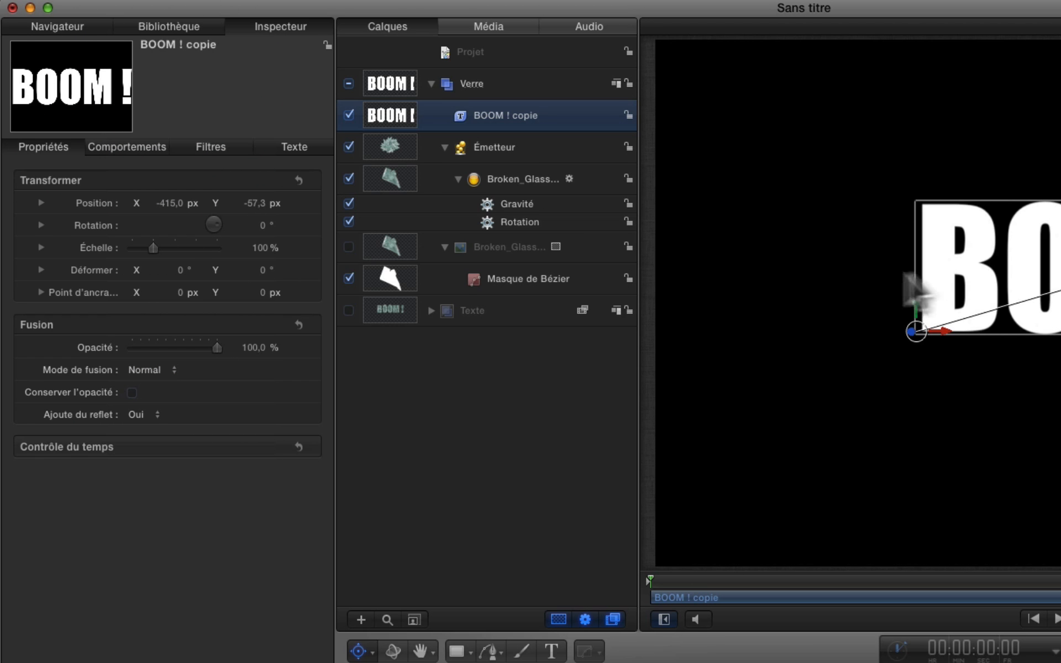
left_click(348, 115)
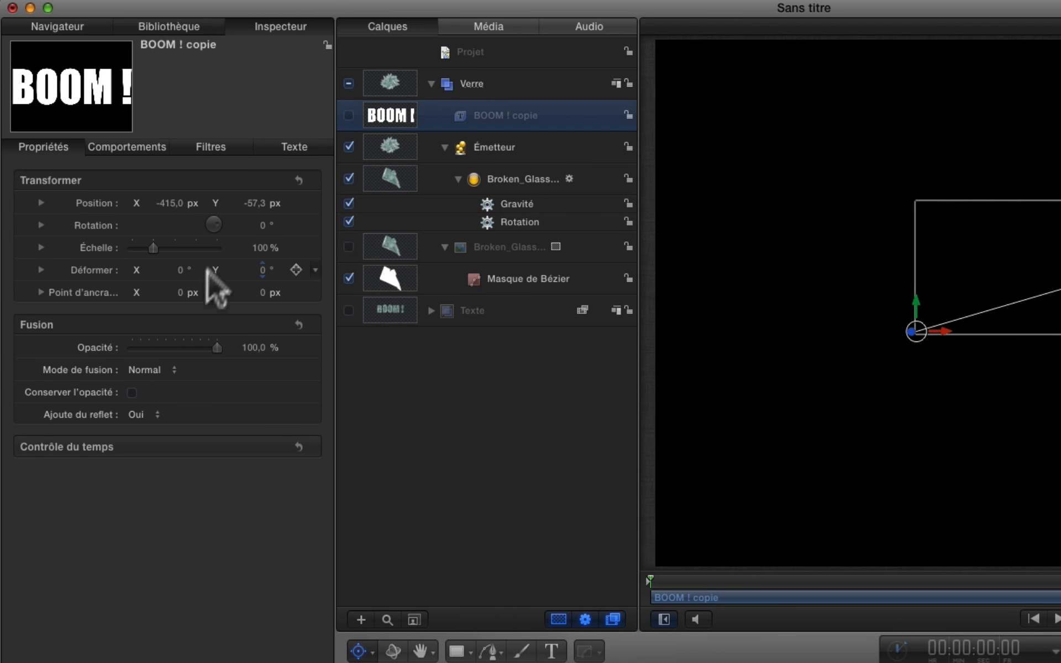
Set the emitter's shape to Image with BOOM ! copie as its source, keeping the Rempliss. aléatoire arrangement
left_click(508, 147)
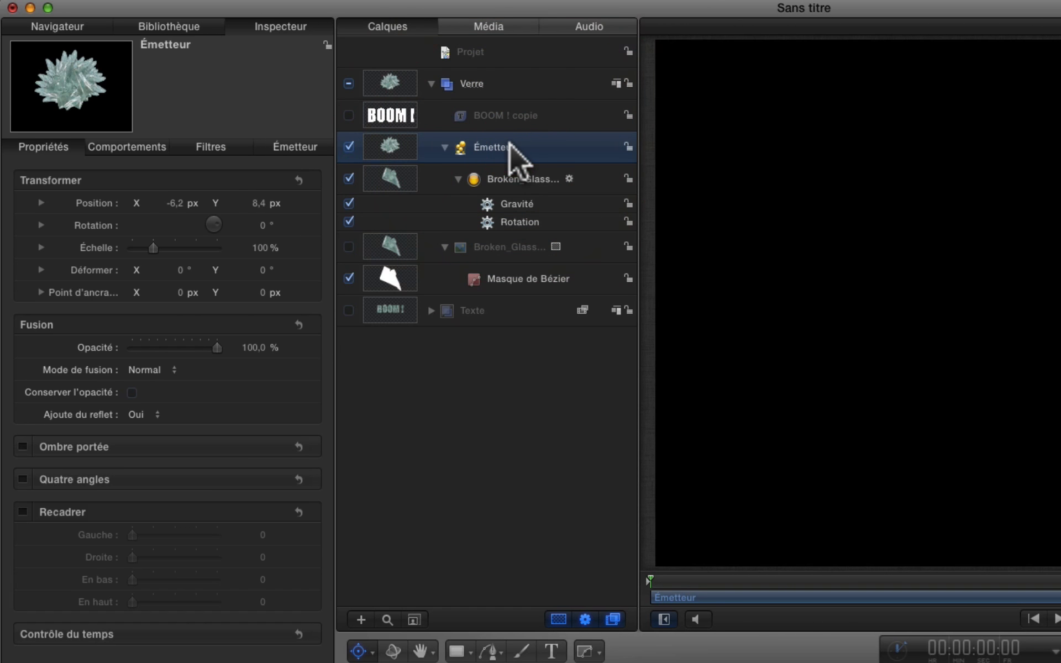
left_click(511, 148)
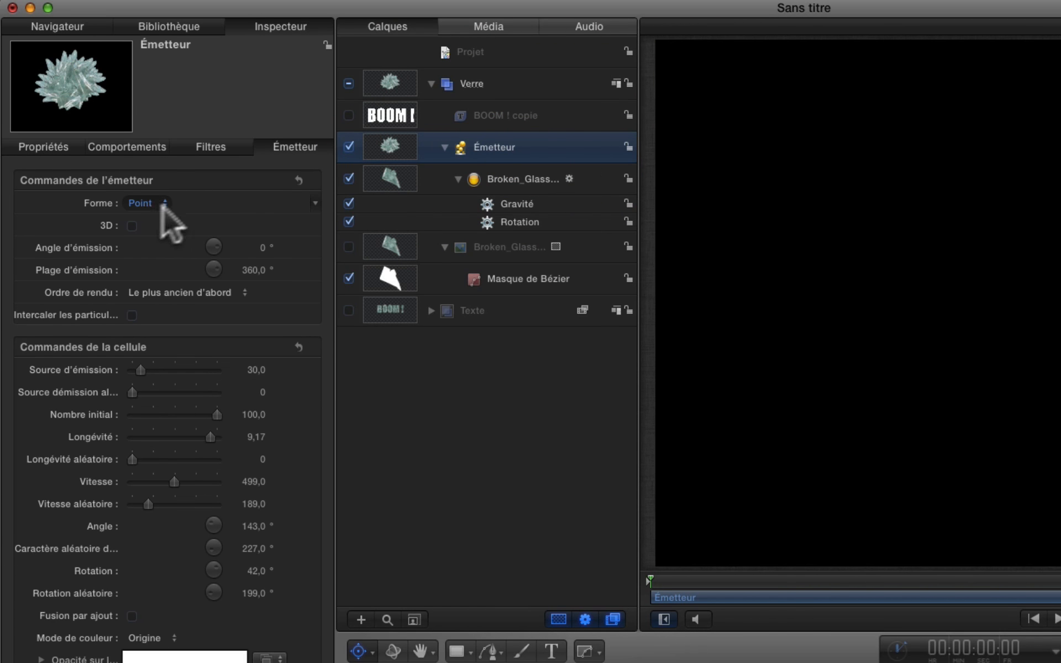
left_click(150, 202)
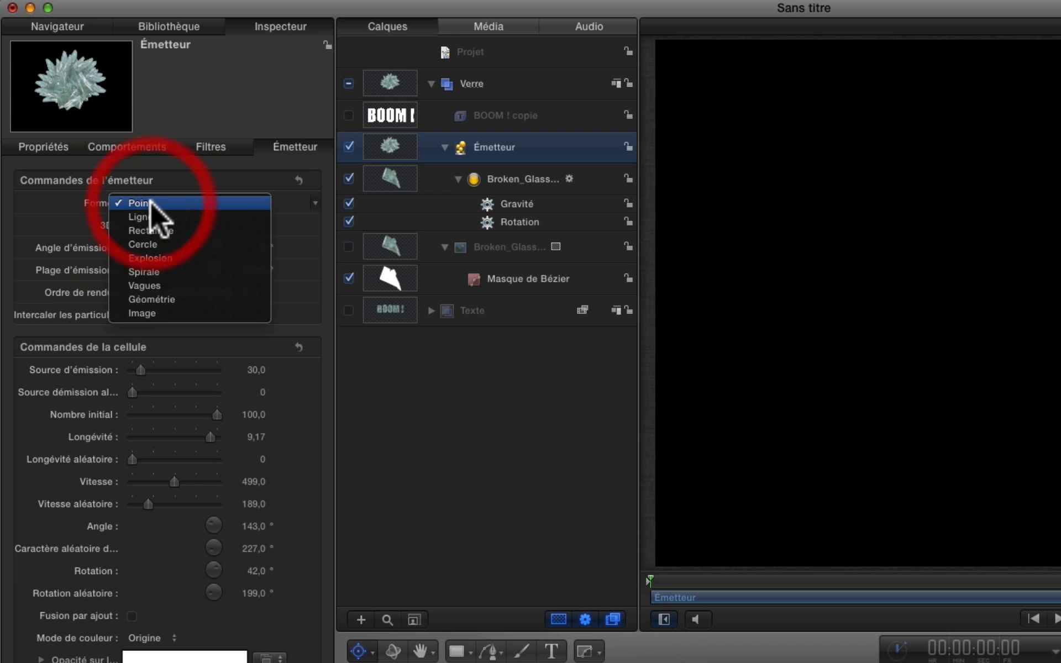
left_click(129, 313)
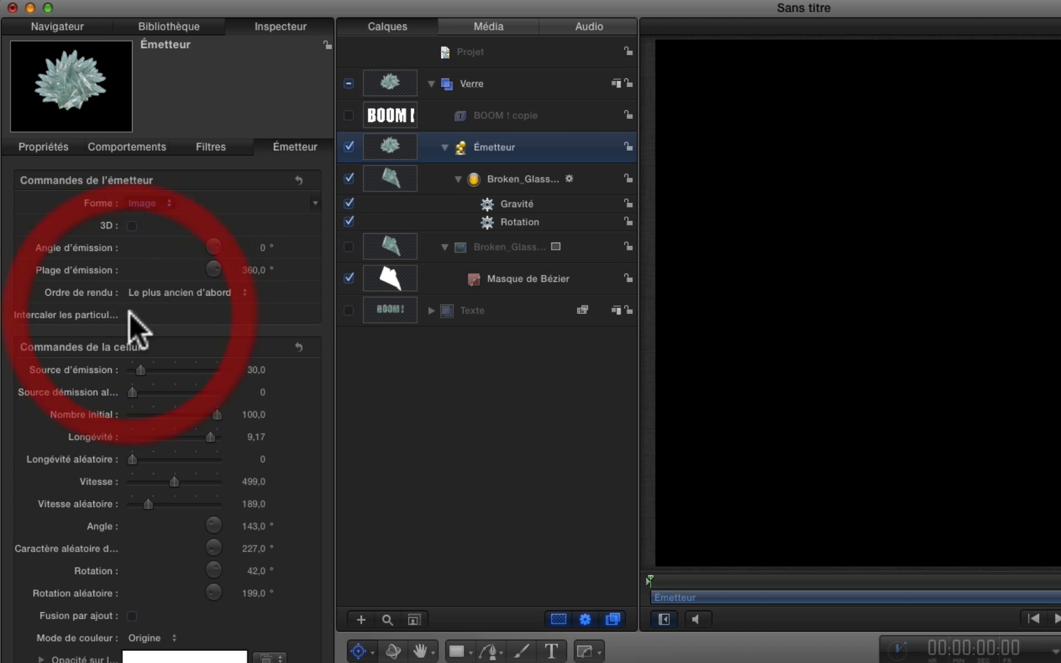
left_click_drag(506, 115, 140, 251)
left_click(213, 226)
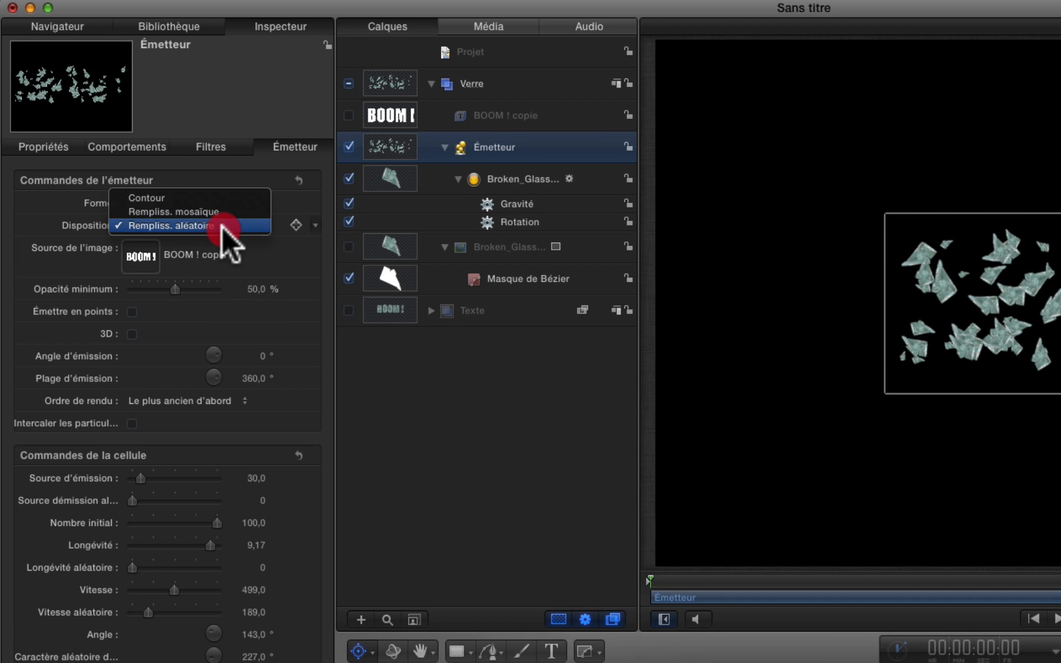
left_click(211, 225)
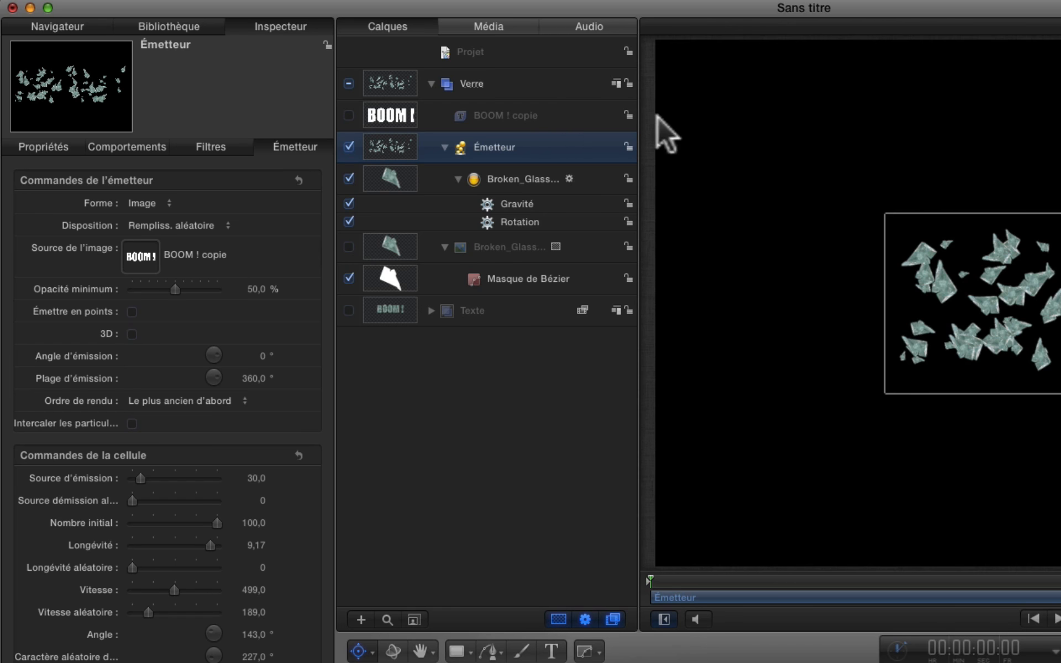
Make the Verre group 3D, enable 3D on the emitter, and scrub the animation to check the explosion
left_click(616, 84)
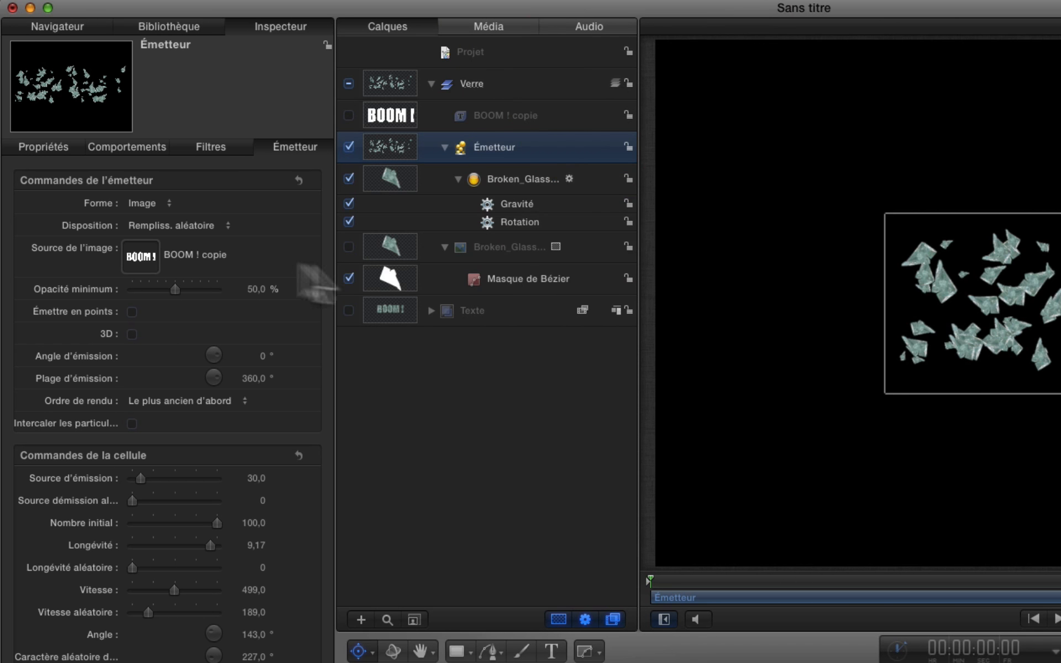
left_click(131, 332)
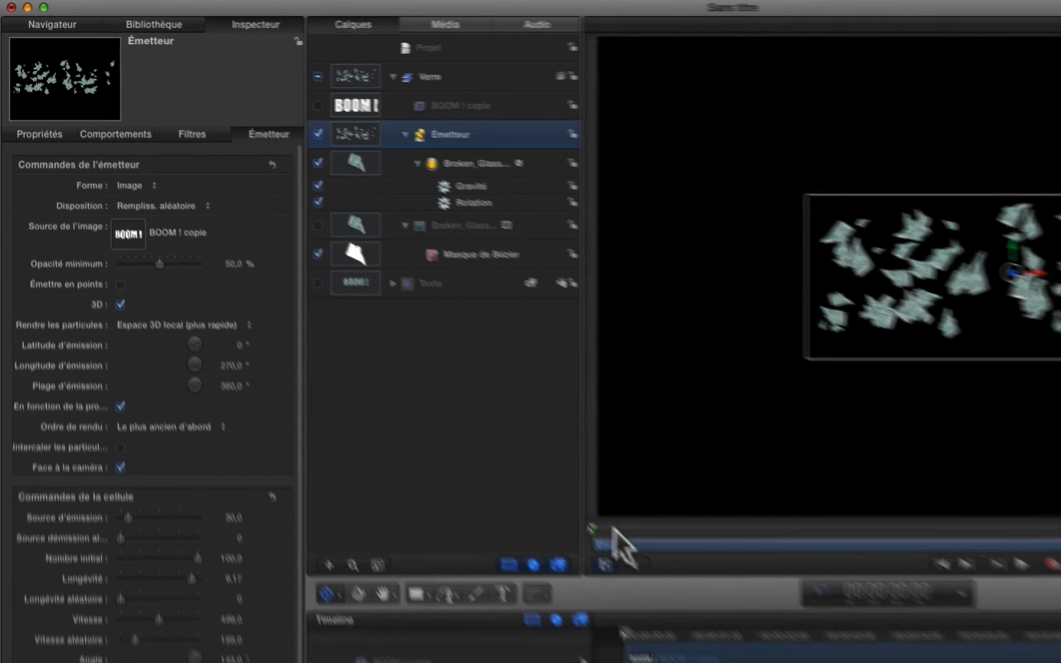
left_click_drag(652, 581, 777, 586)
left_click_drag(602, 456, 502, 452)
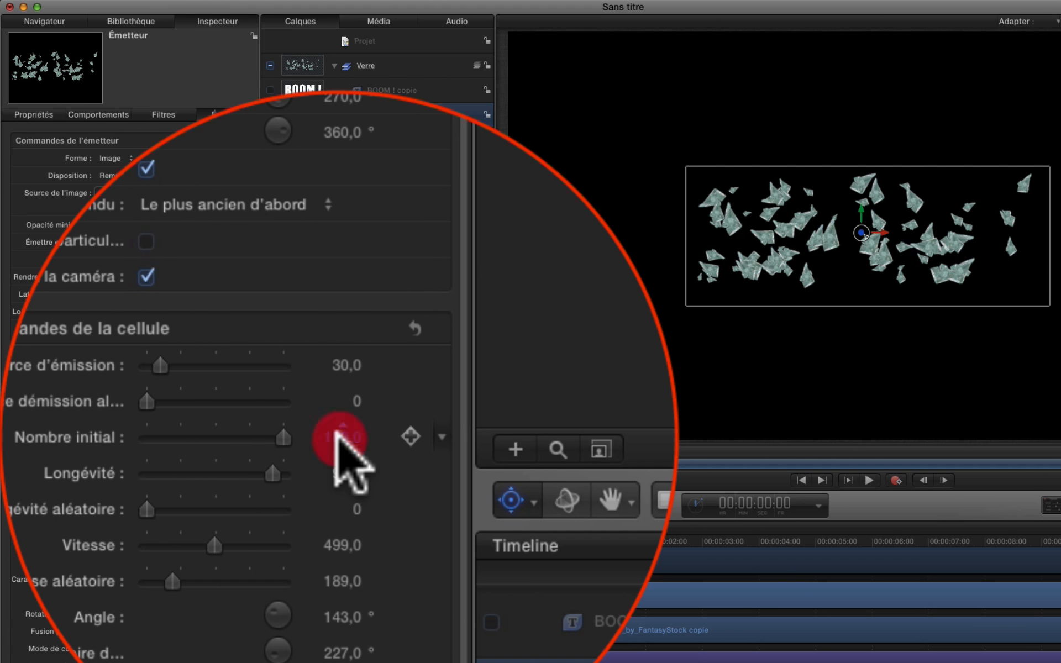
Set the emitter's particle scale to 10% and initial number to 1343, and scrub the animation
left_click_drag(340, 437, 440, 436)
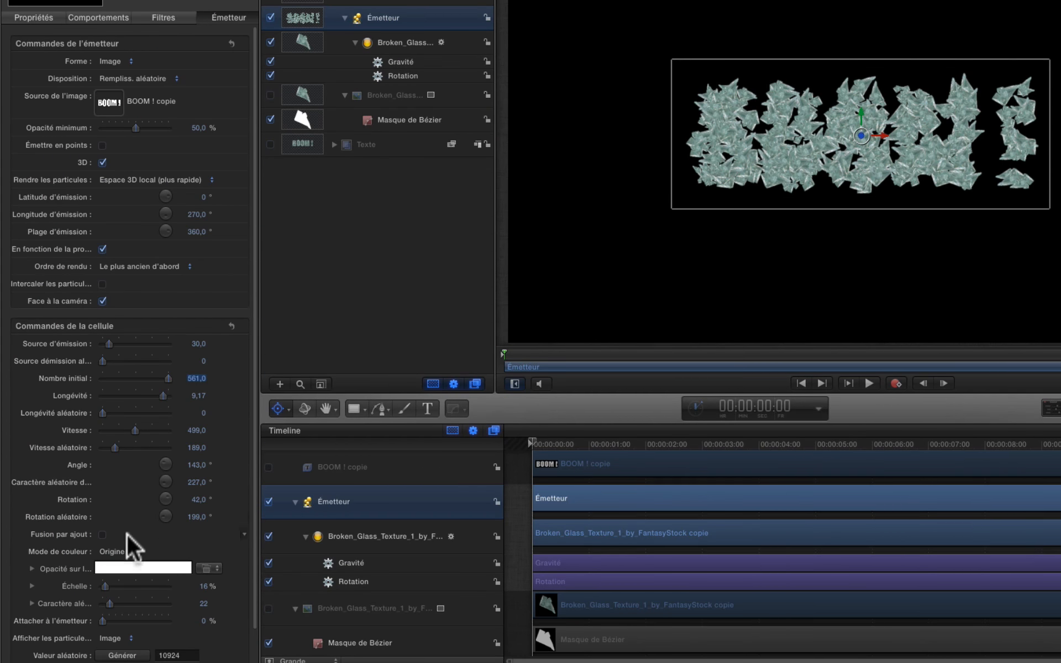
left_click_drag(214, 586, 208, 586)
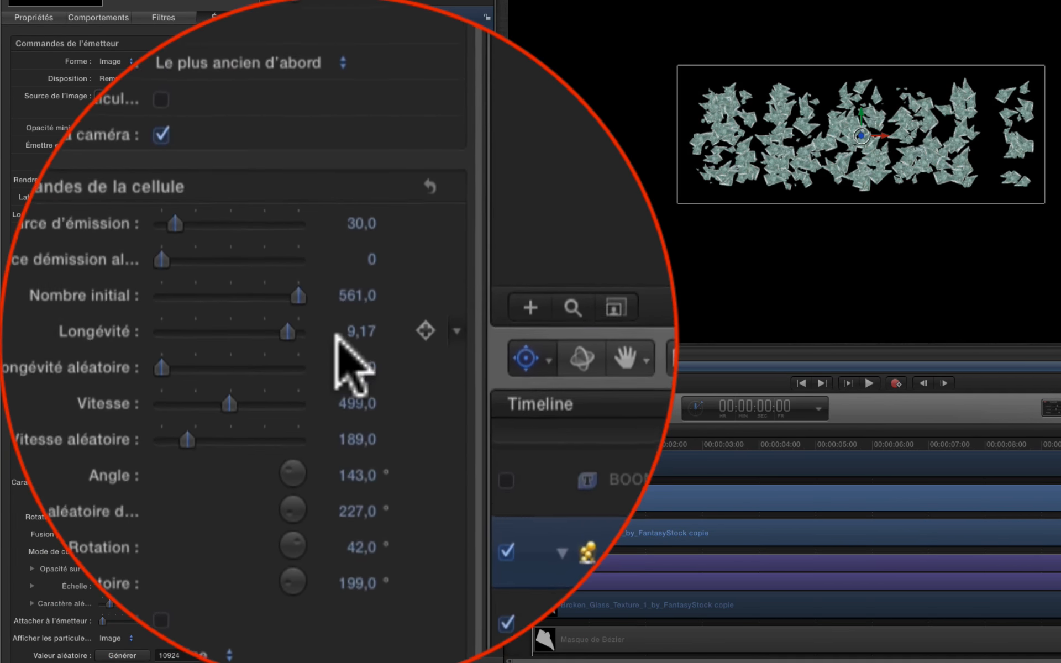
left_click_drag(337, 337, 364, 337)
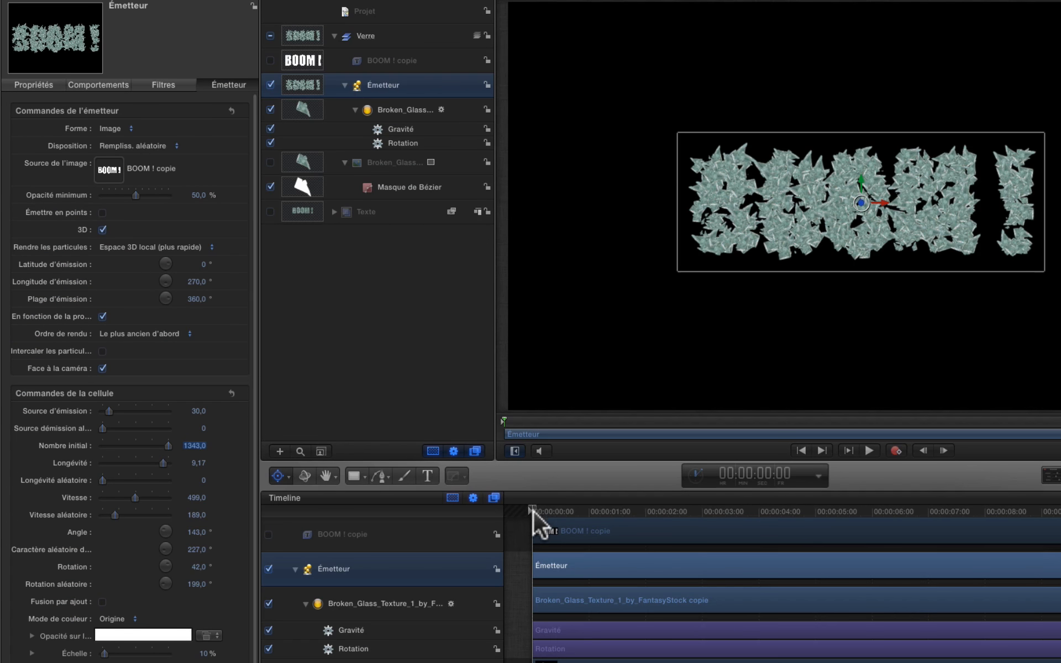
mouse_move(533, 509)
left_mouse_down()
mouse_move(744, 516)
mouse_move(525, 518)
left_mouse_up()
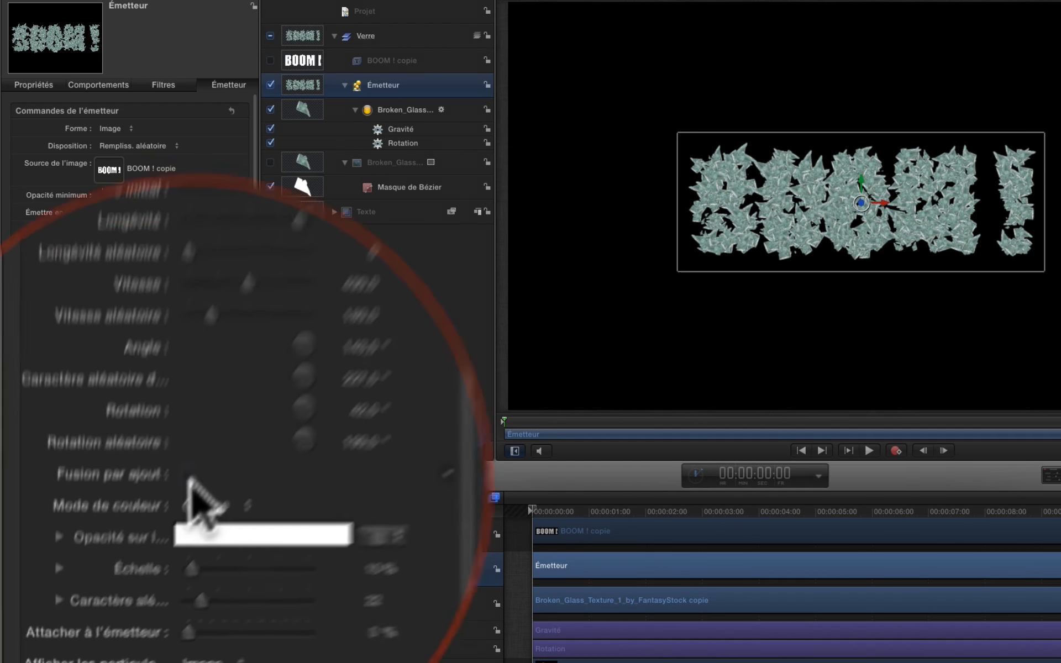
Enable additive blending (Fusion par ajout) for the glass particles, comparing it on and off, and scrub the animation
left_click(102, 601)
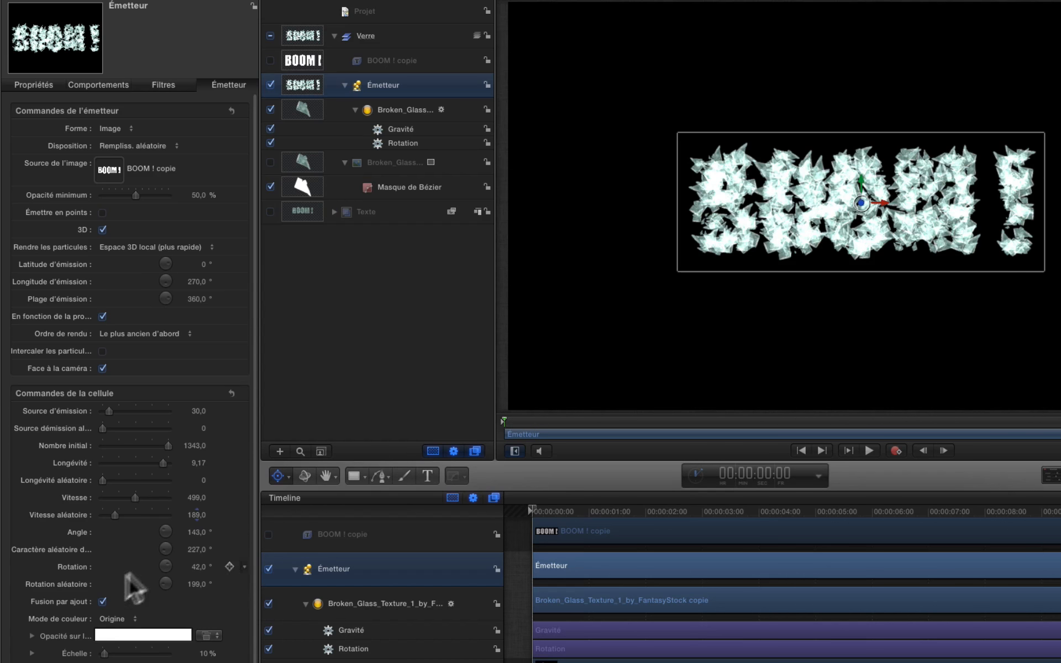
left_click(102, 601)
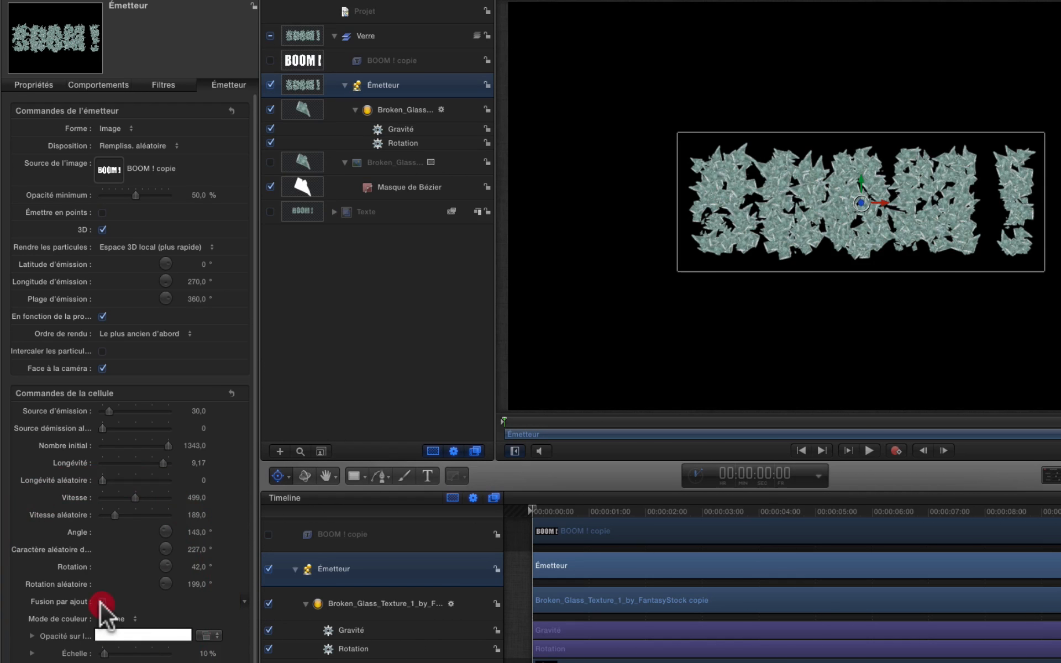
left_click(102, 601)
left_click_drag(506, 416, 457, 431)
Make the particles fade out with a white-to-black opacity-over-life gradient, and scrub the animation to check the fade
scroll(98, 599, "down", 2)
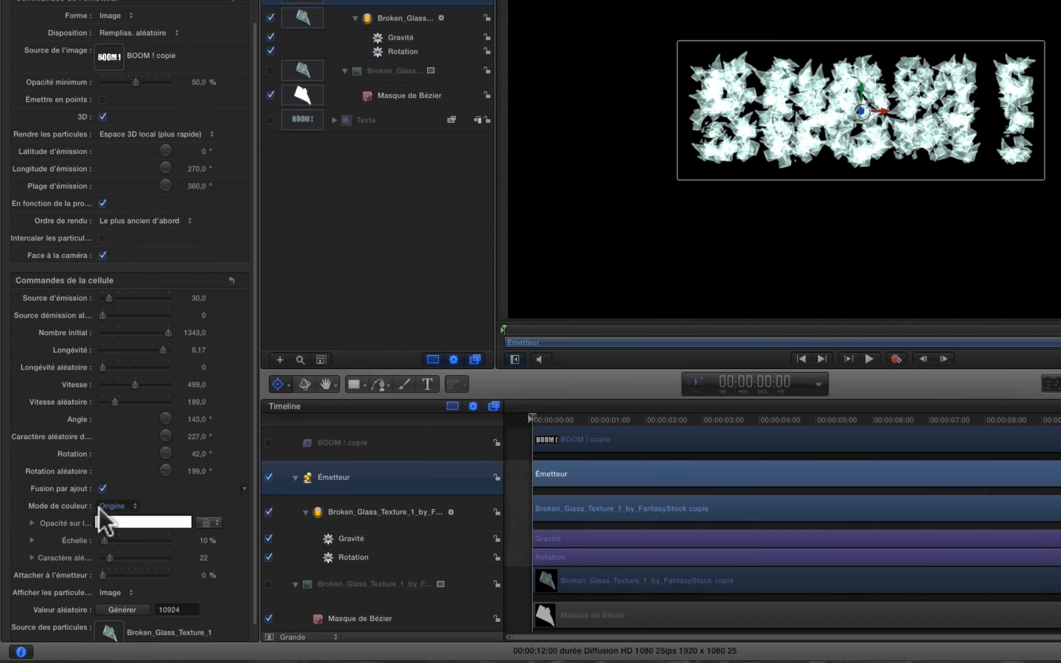
left_click(32, 522)
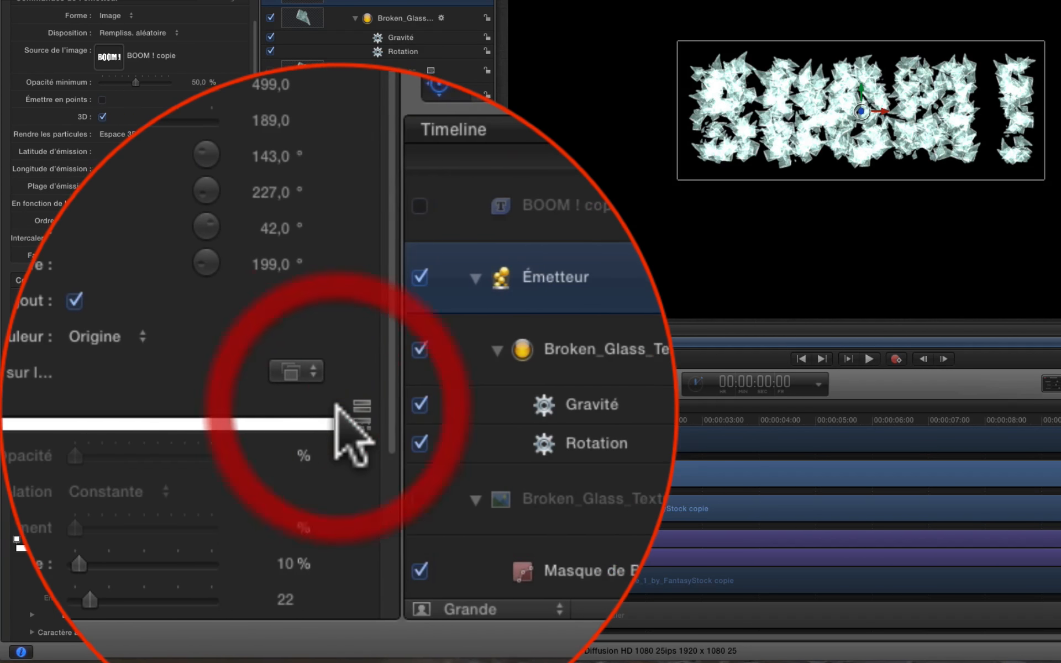
left_click(337, 406)
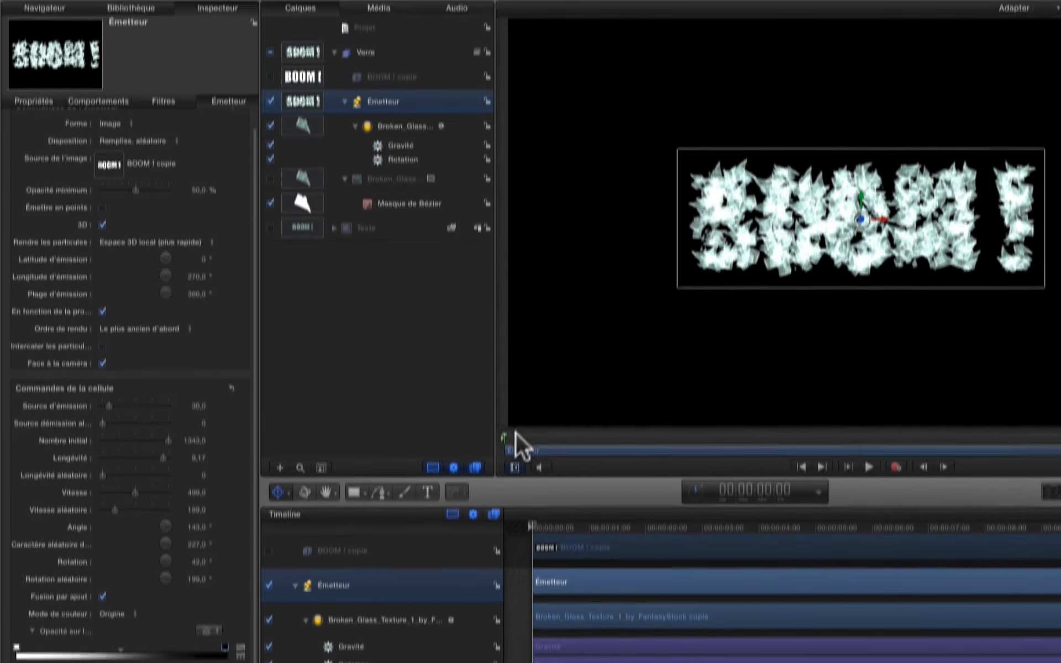
left_click_drag(517, 330, 704, 335)
left_click_drag(704, 452, 472, 449)
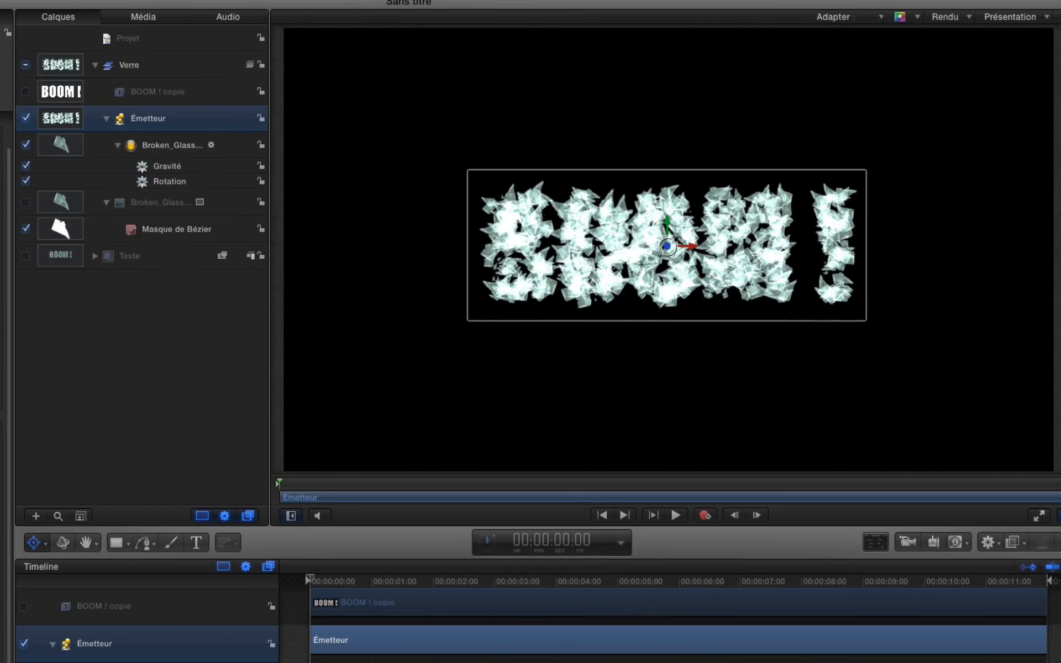
Show the Texte group again so the glass title displays together with the shards
scroll(382, 607, "down", 3)
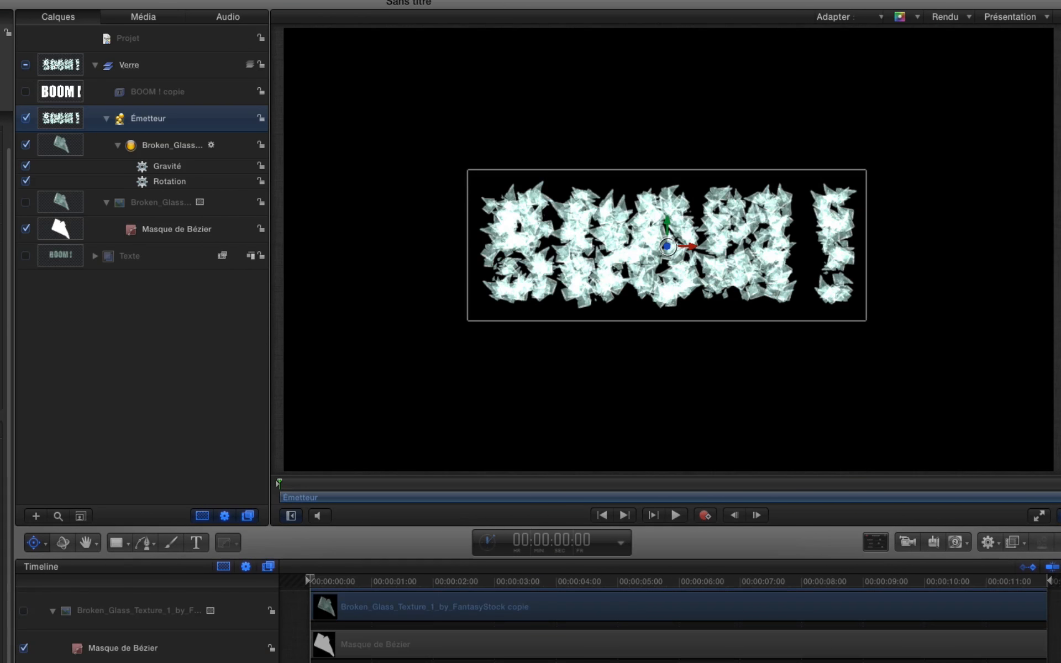
scroll(144, 619, "up", 2)
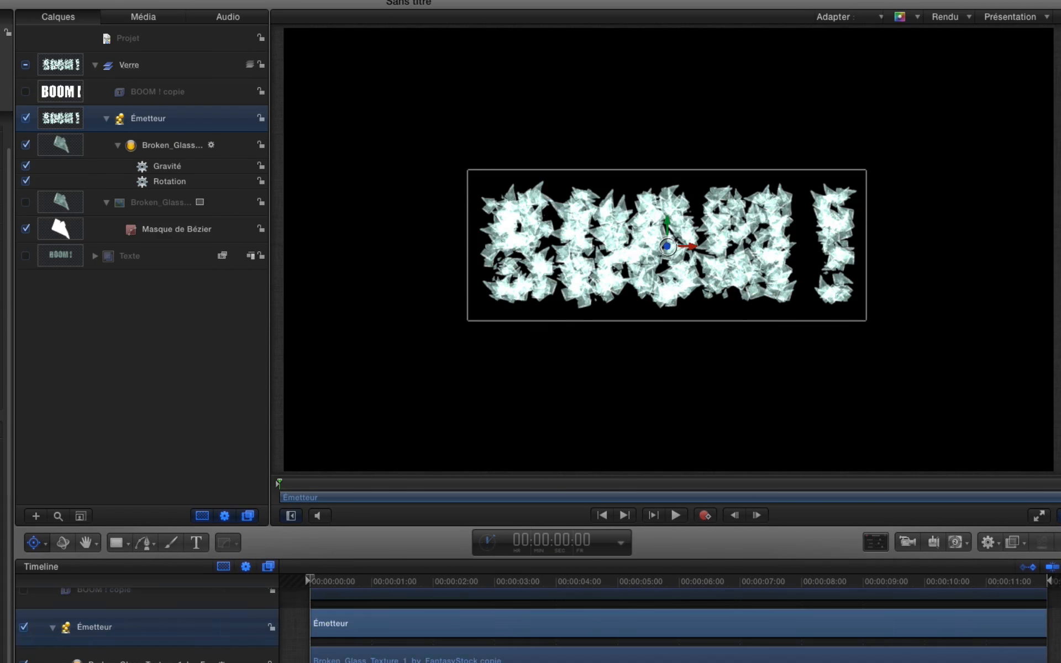
left_click(25, 257)
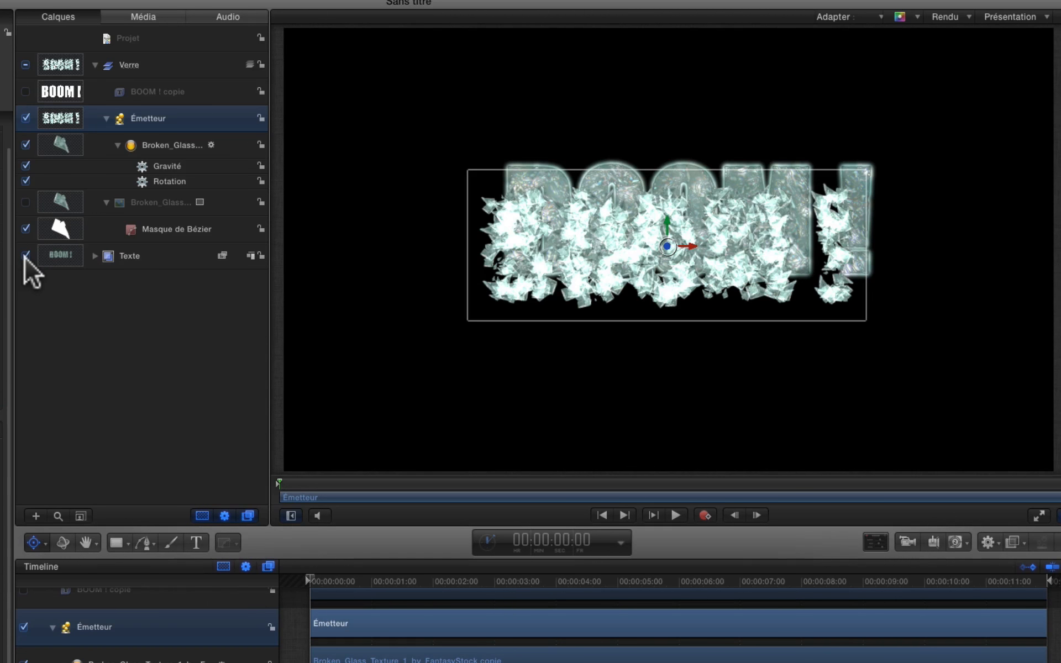
Move the particle emitter over the BOOM ! title so the glass shards line up with its letters
left_click_drag(668, 247, 690, 208)
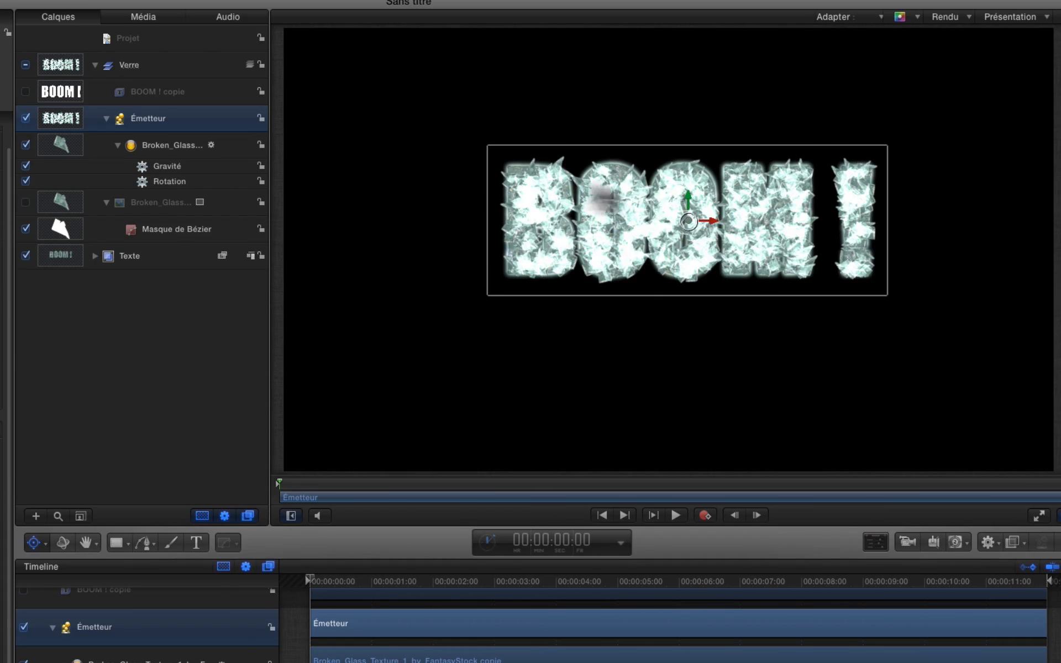
scroll(540, 194, "down", 1)
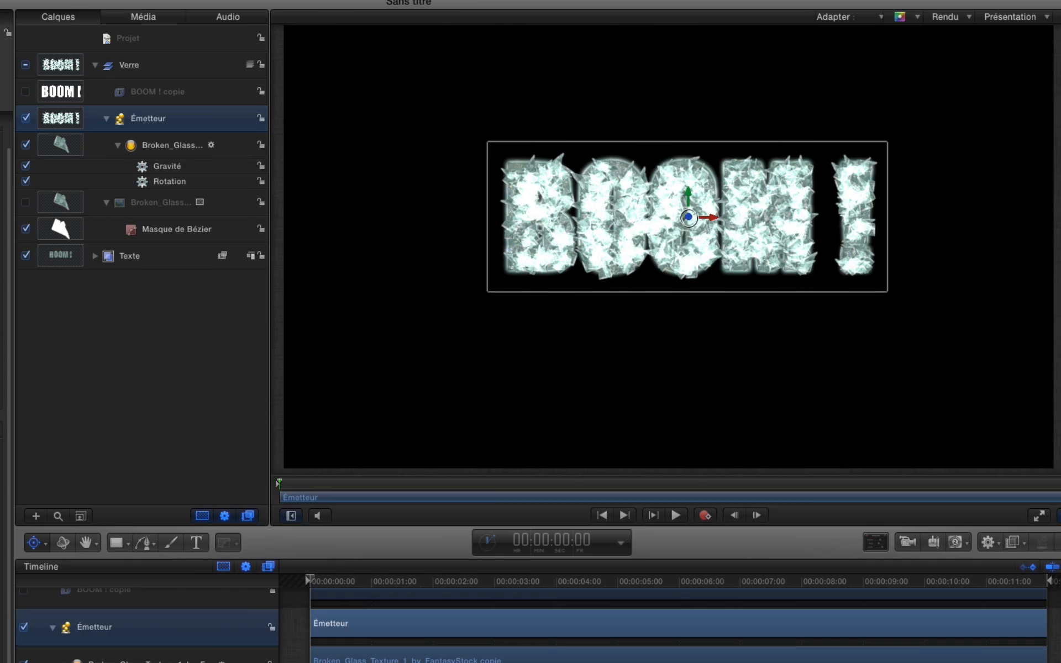
scroll(363, 581, "down", 2)
Trim the start of the Verre group to 00:00:01:24 and return to the first frame
left_click_drag(315, 577, 430, 579)
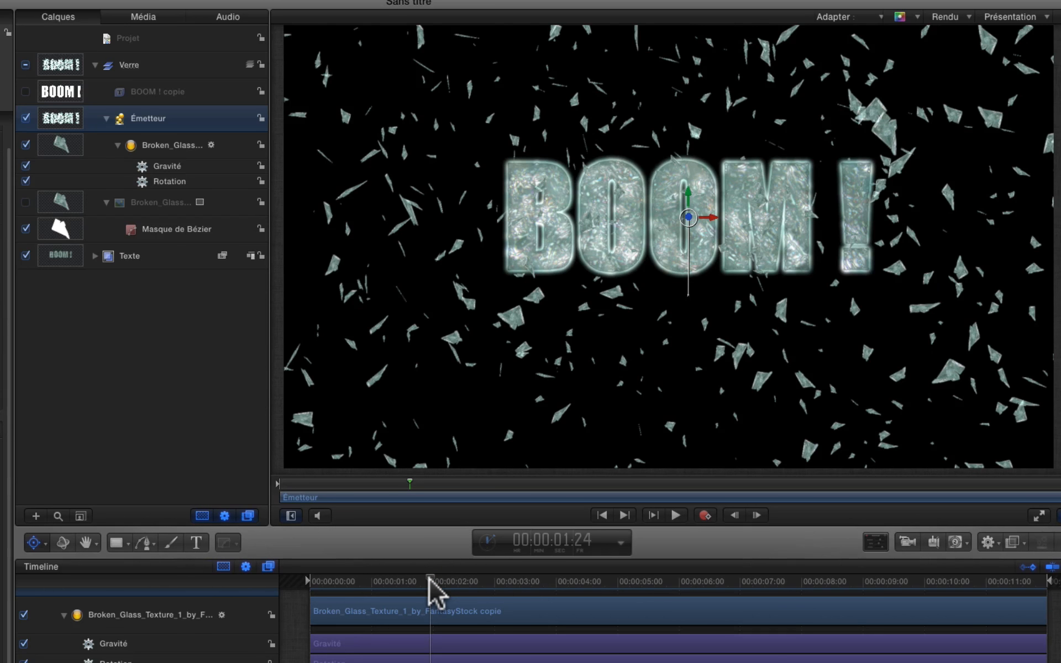
left_click(429, 579)
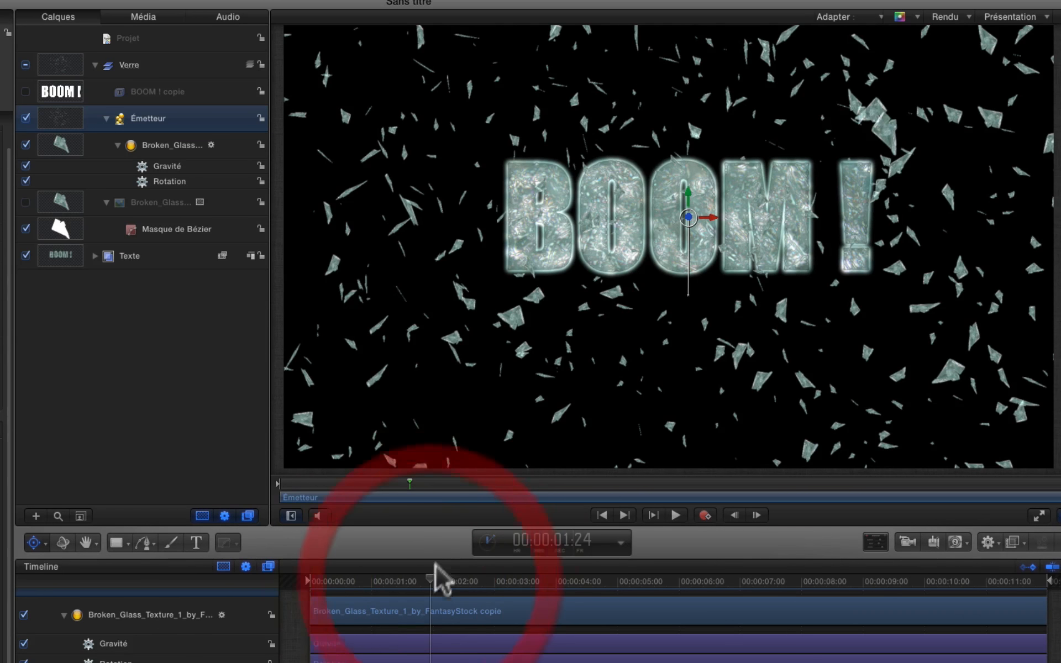
left_click(95, 65)
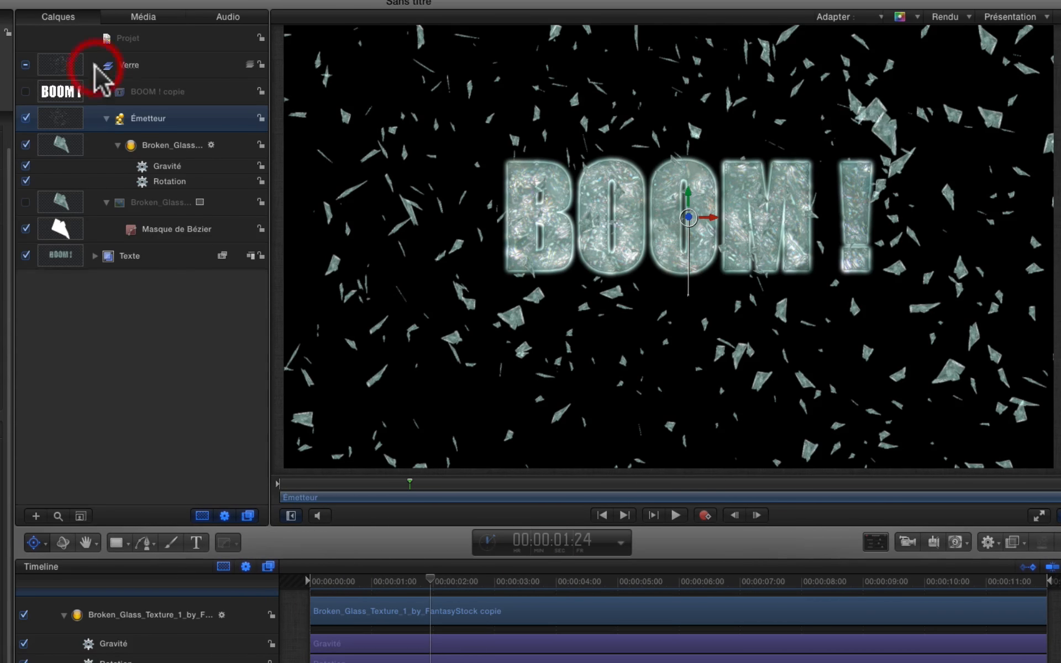
left_click(170, 64)
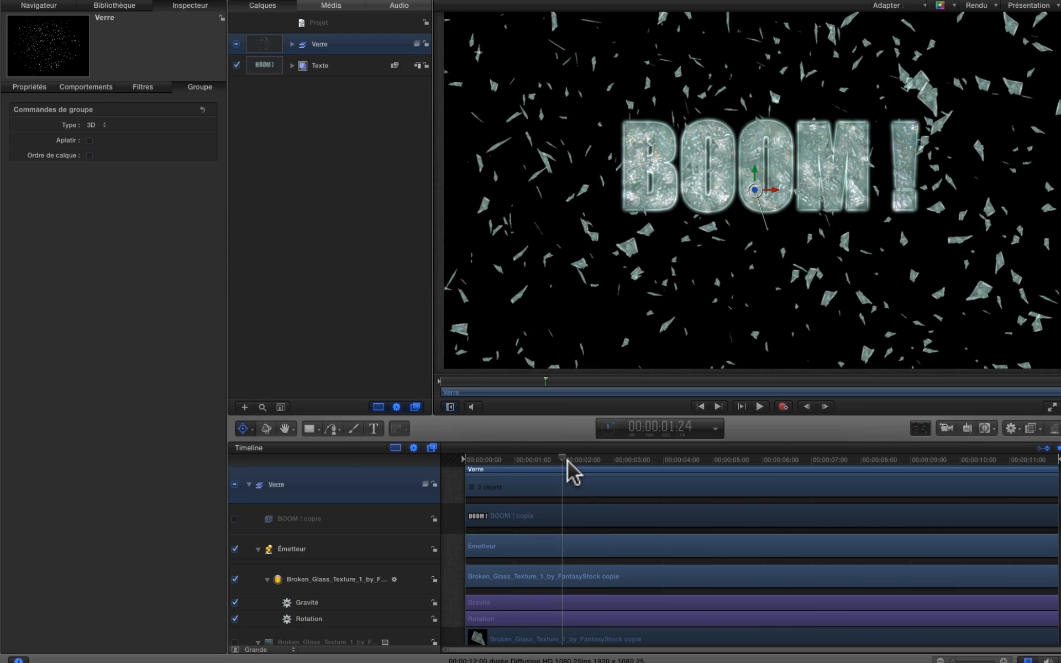
key("i")
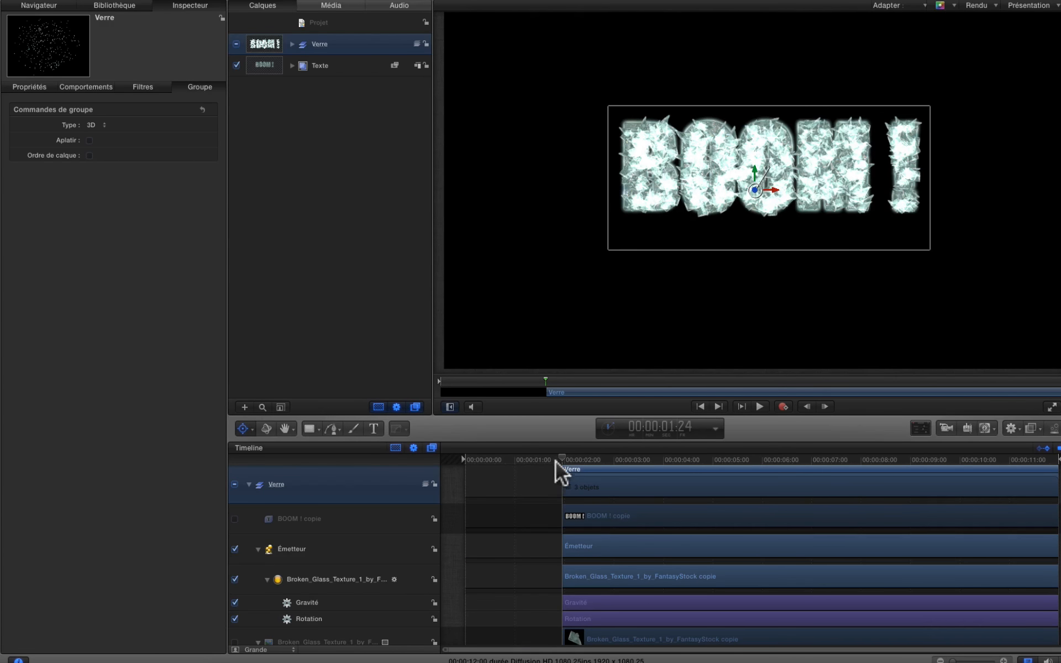
left_click_drag(554, 457, 430, 463)
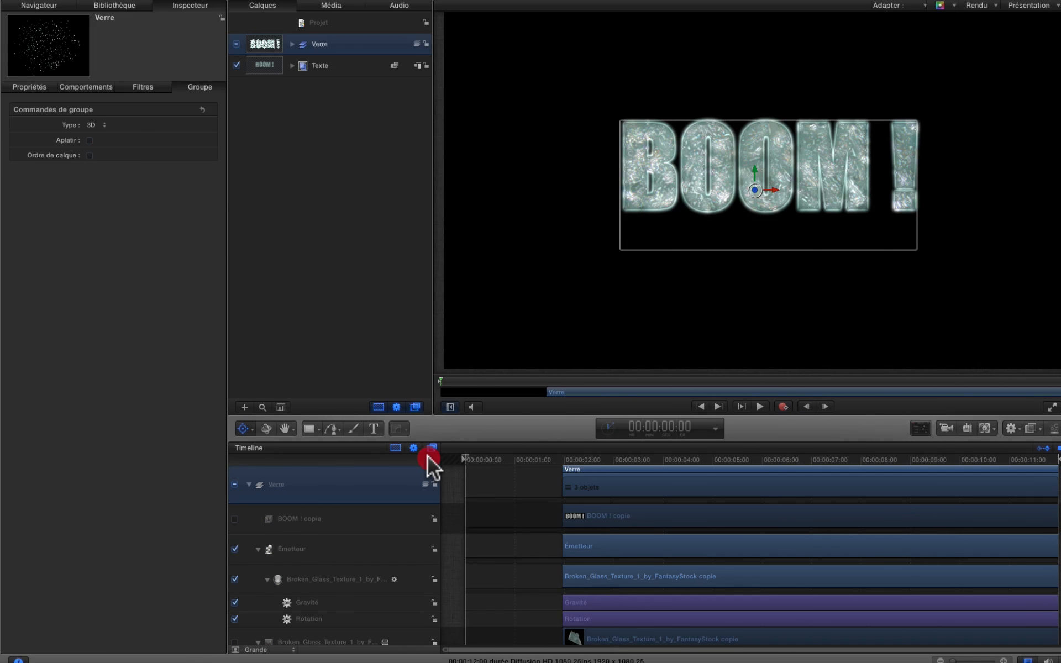
Add keyframes at 00:00:01:10 to all parameters of the Aura filter in the Texte group
left_click(292, 63)
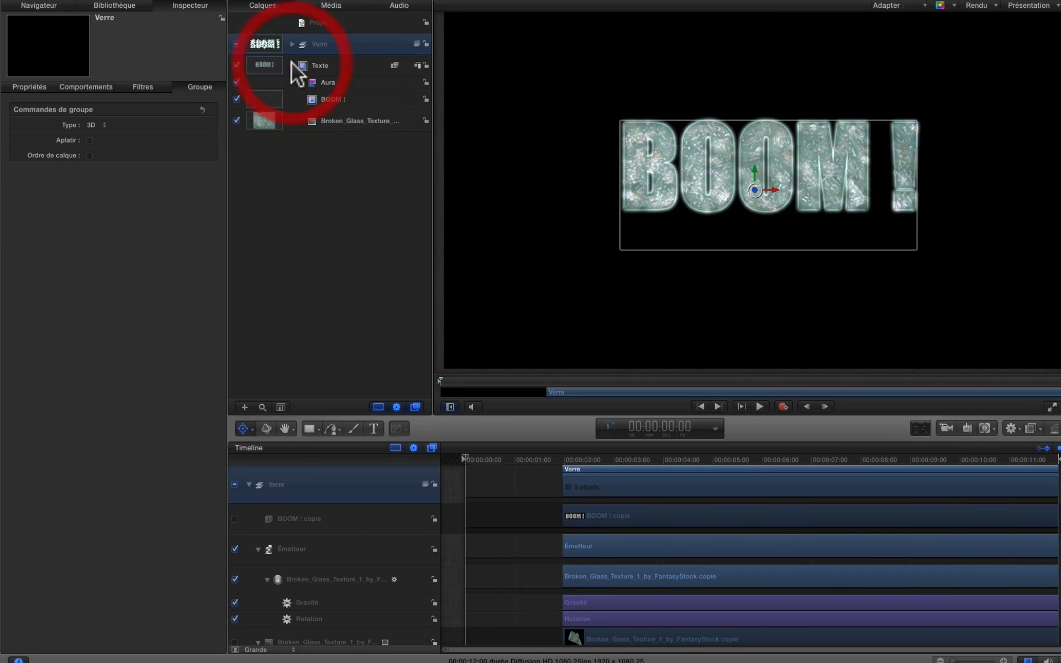
left_click(333, 84)
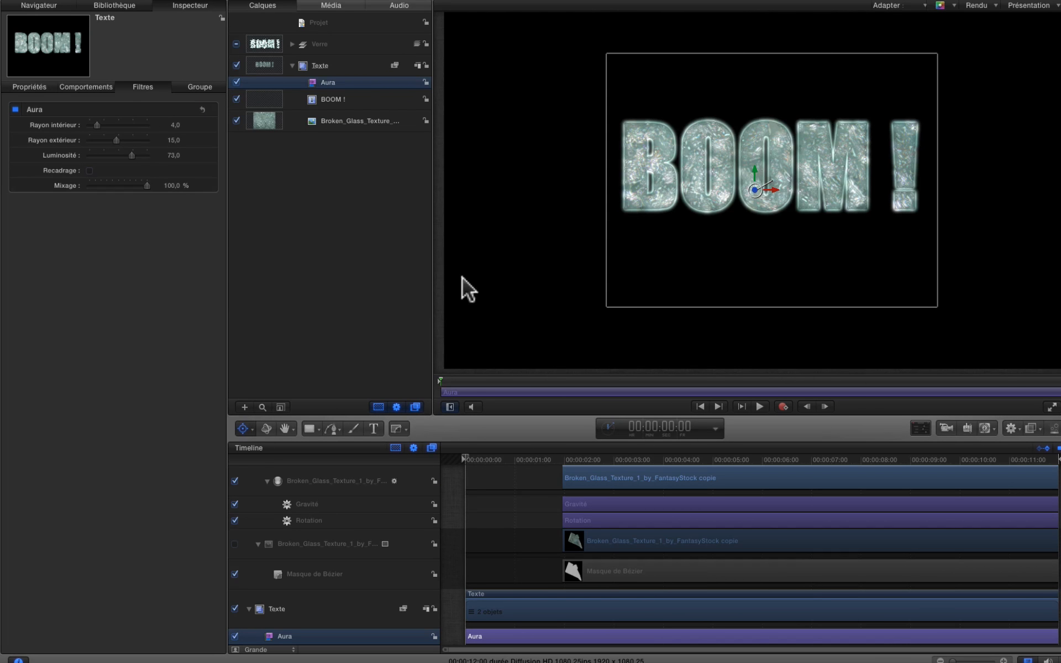
left_click_drag(464, 455, 532, 455)
left_click(210, 155)
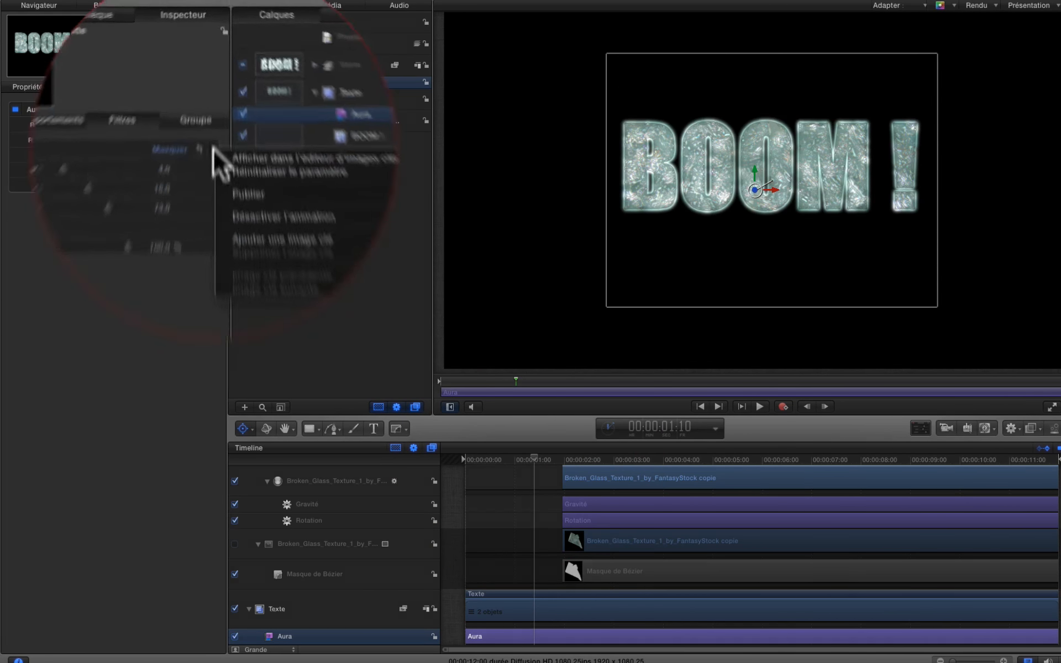
left_click(242, 177)
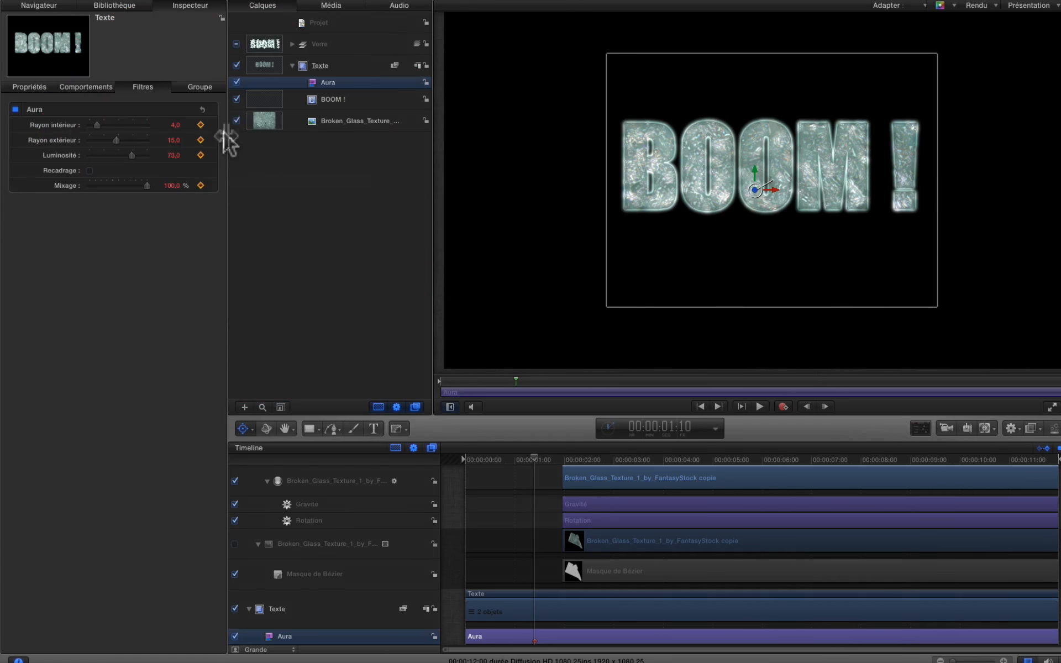
Keyframe the Aura at 00:00:01:24 with Luminosité 100 and Rayon extérieur 32, and scrub across the explosion's start
left_click_drag(536, 457, 562, 456)
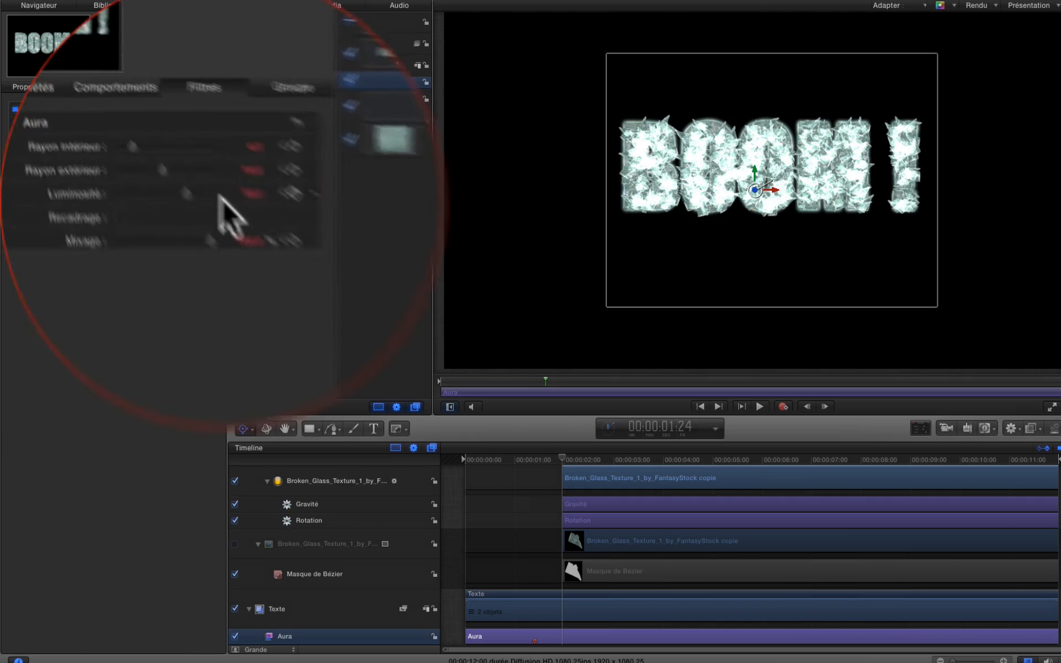
left_click_drag(187, 193, 272, 188)
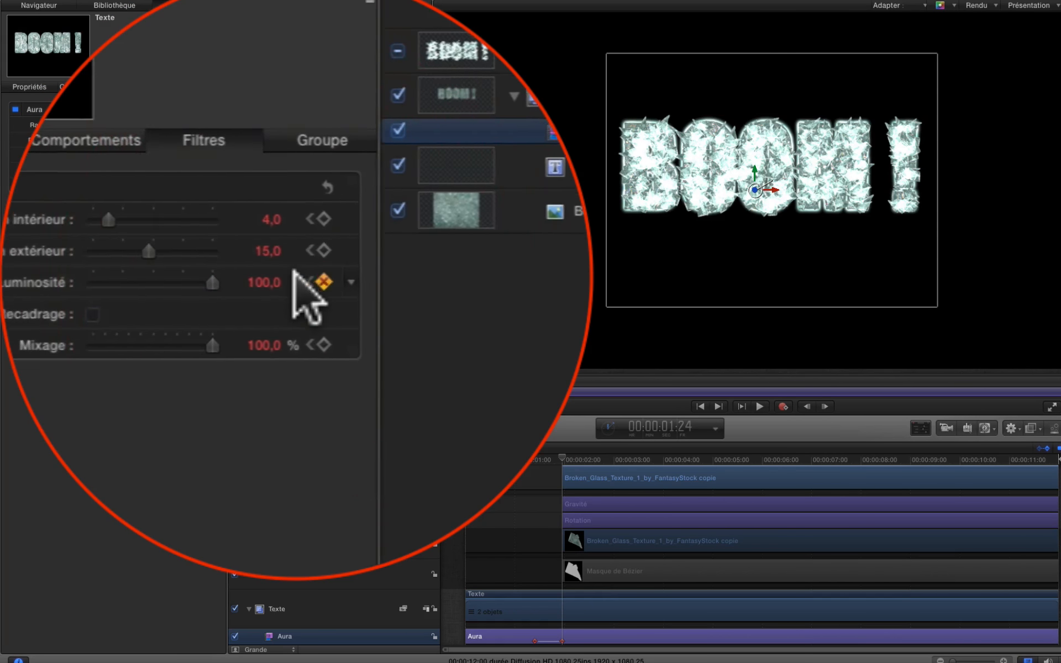
left_click(298, 272)
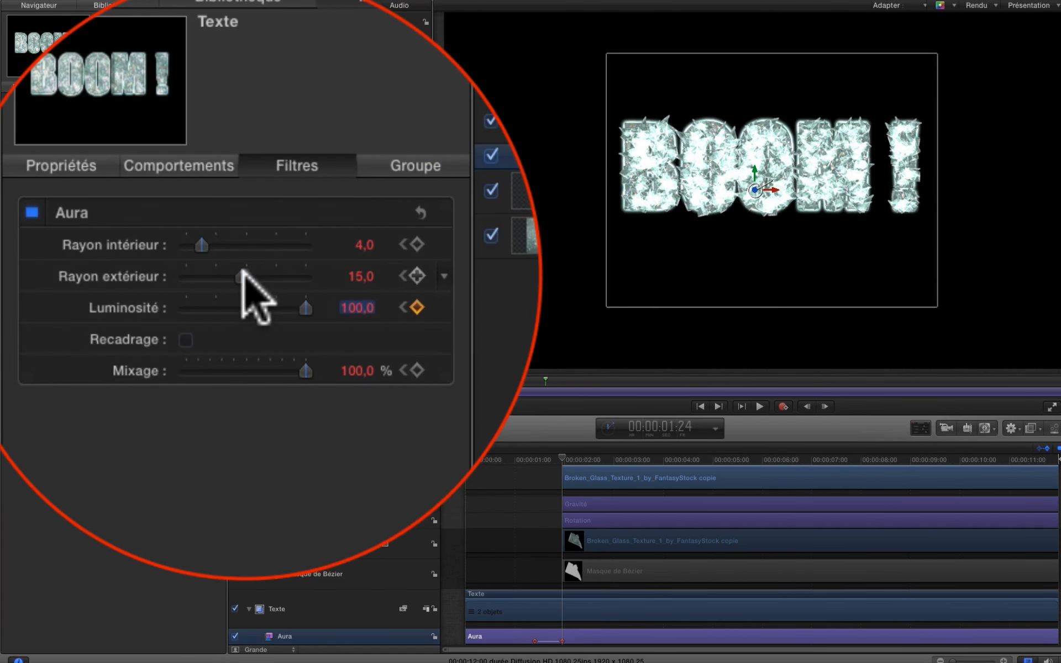
left_click_drag(243, 273, 296, 271)
mouse_move(191, 270)
left_mouse_down()
mouse_move(237, 277)
mouse_move(209, 284)
mouse_move(193, 253)
left_mouse_up()
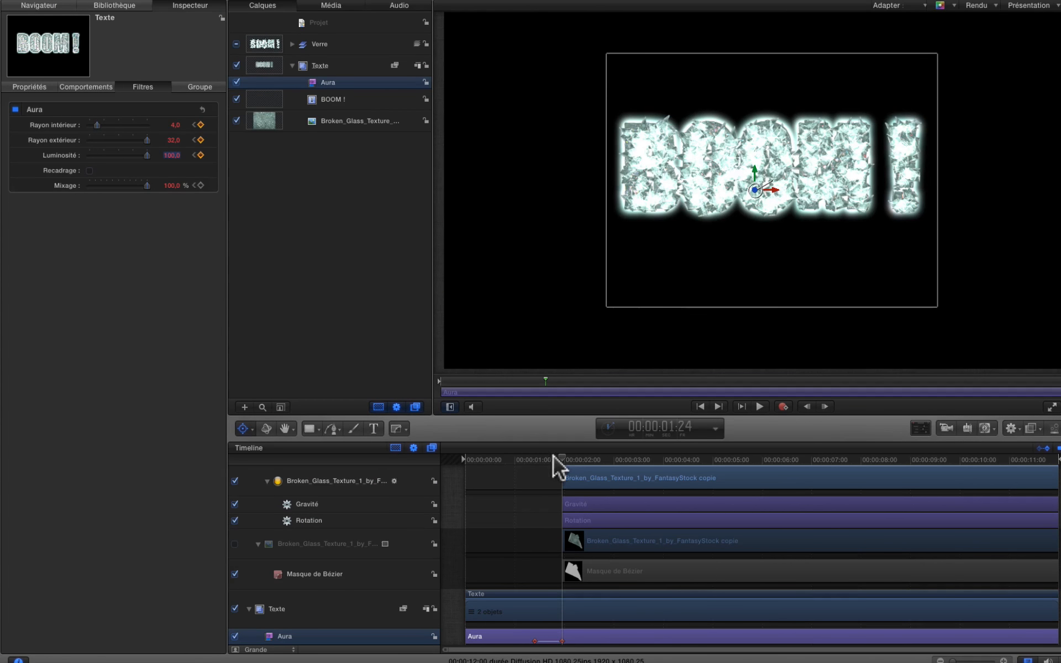
mouse_move(559, 456)
left_mouse_down()
mouse_move(498, 459)
mouse_move(599, 455)
mouse_move(556, 467)
mouse_move(566, 465)
left_mouse_up()
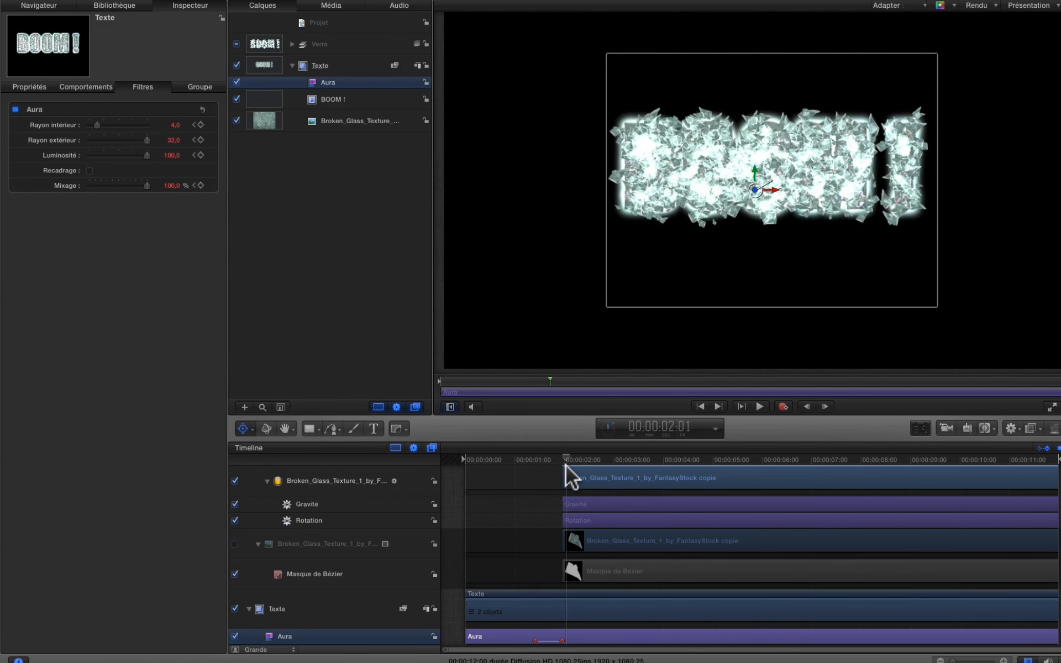
Add an opacity keyframe of 100% to the Texte group at 00:00:01:24, where the shards first appear
scroll(547, 470, "down", 3)
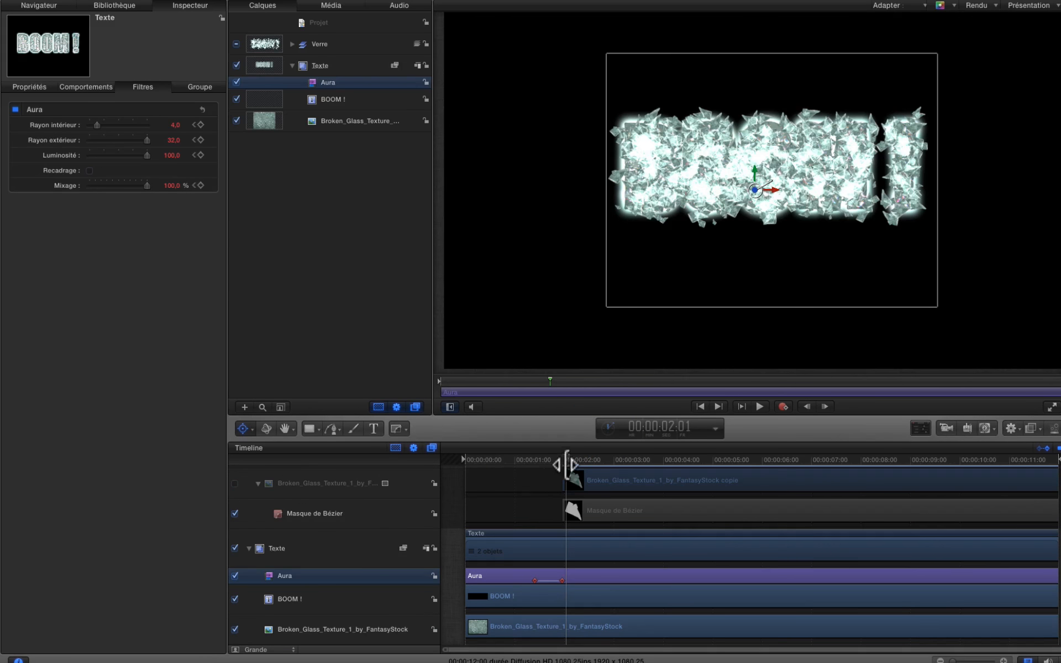
left_click(330, 61)
left_click(292, 65)
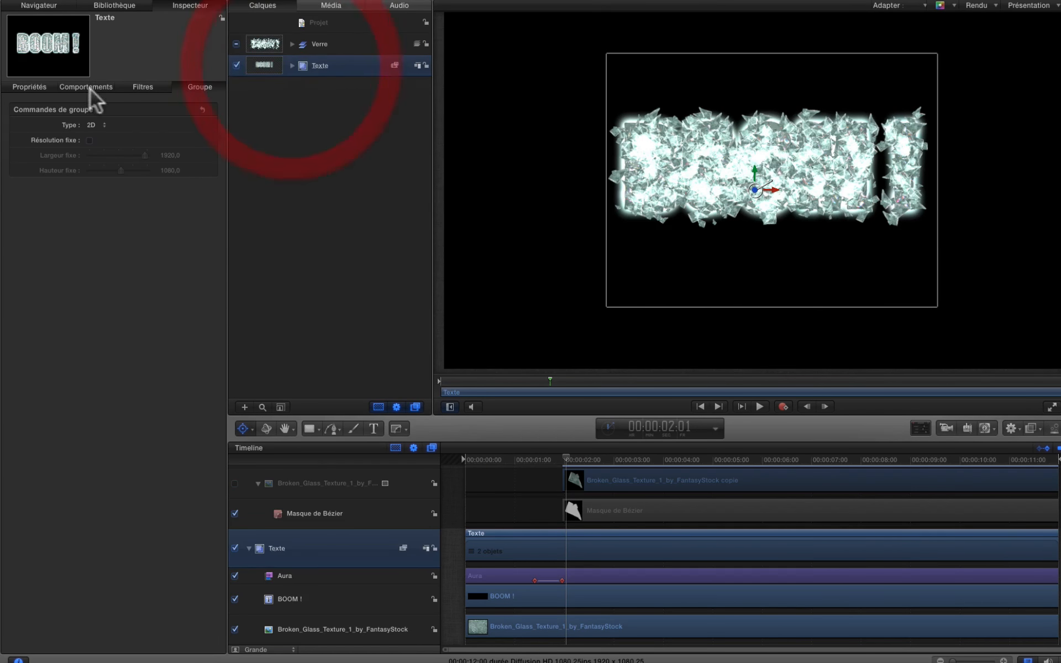
left_click(23, 87)
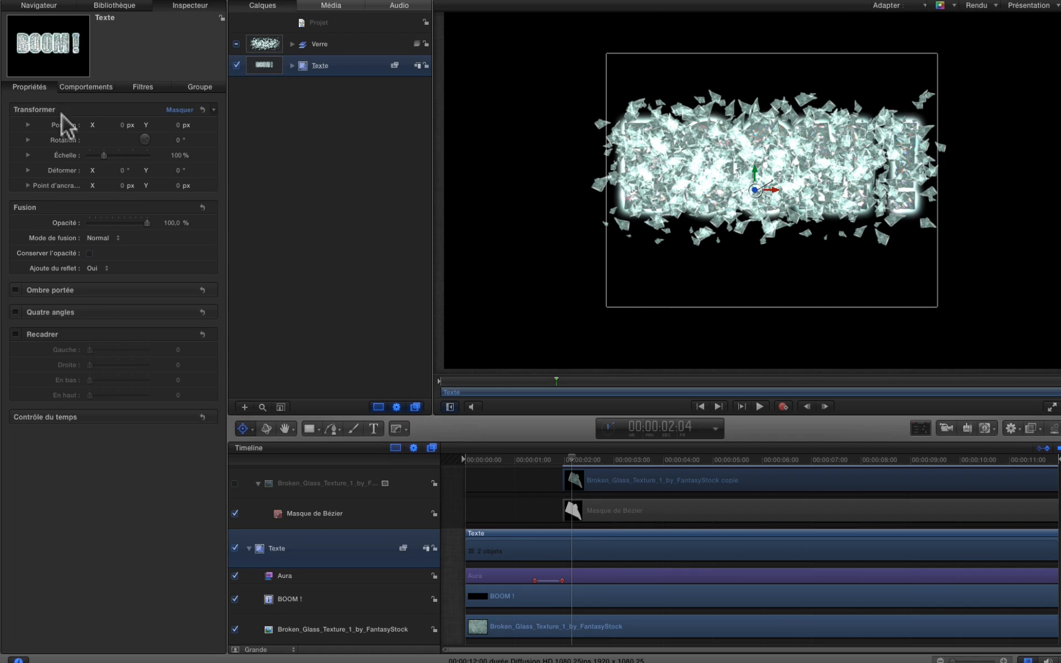
key("Left")
key("Left")
key("Left")
key("Left")
key("Left")
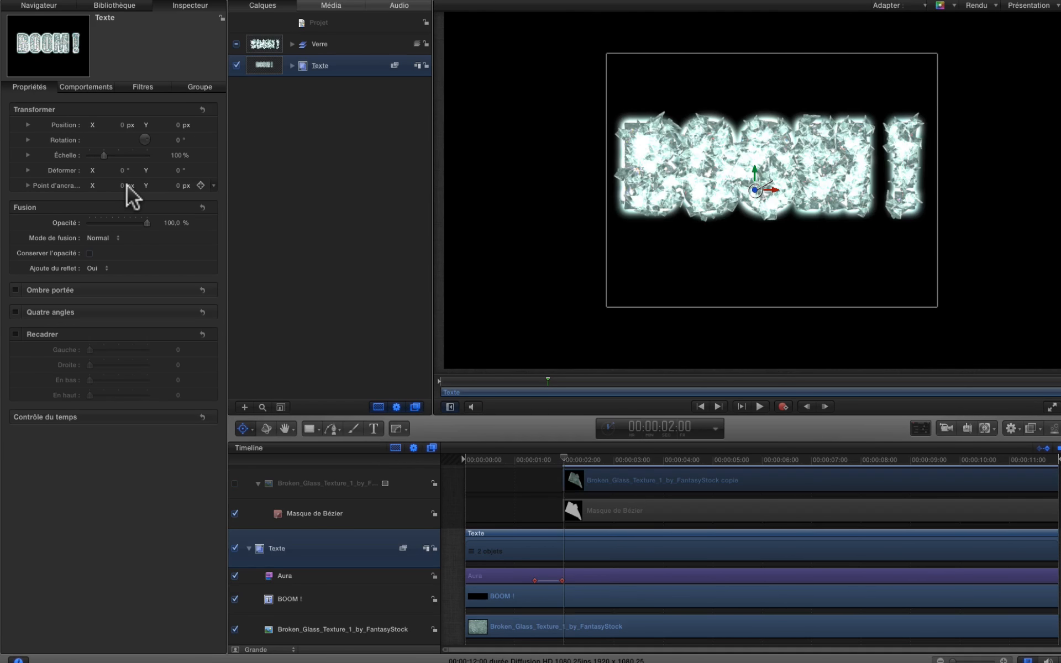
key("Left")
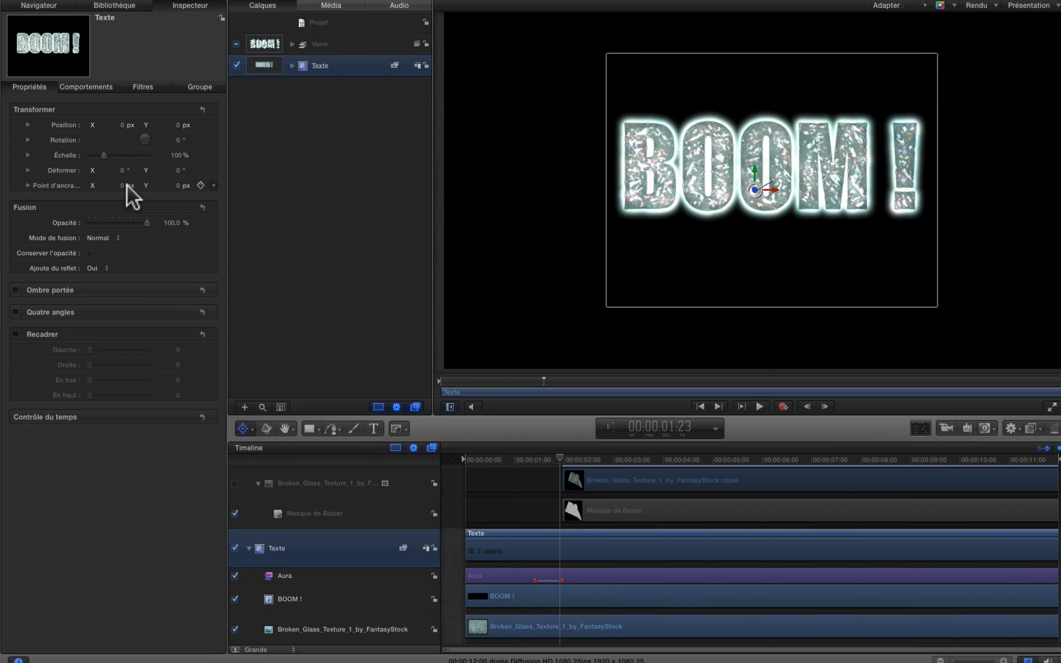
key("Right")
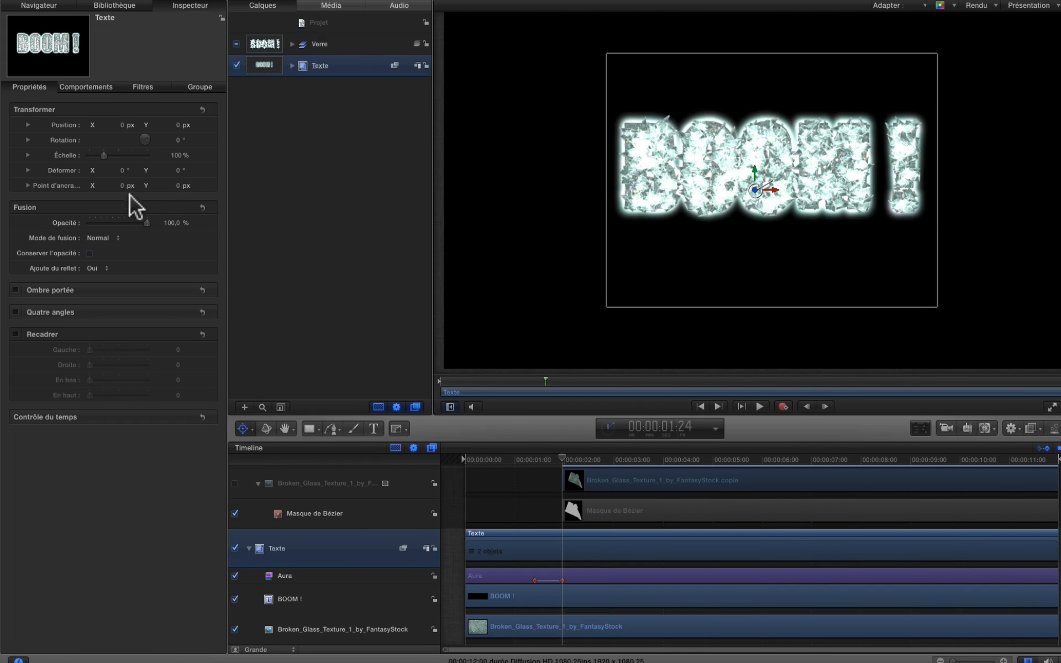
left_click(200, 222)
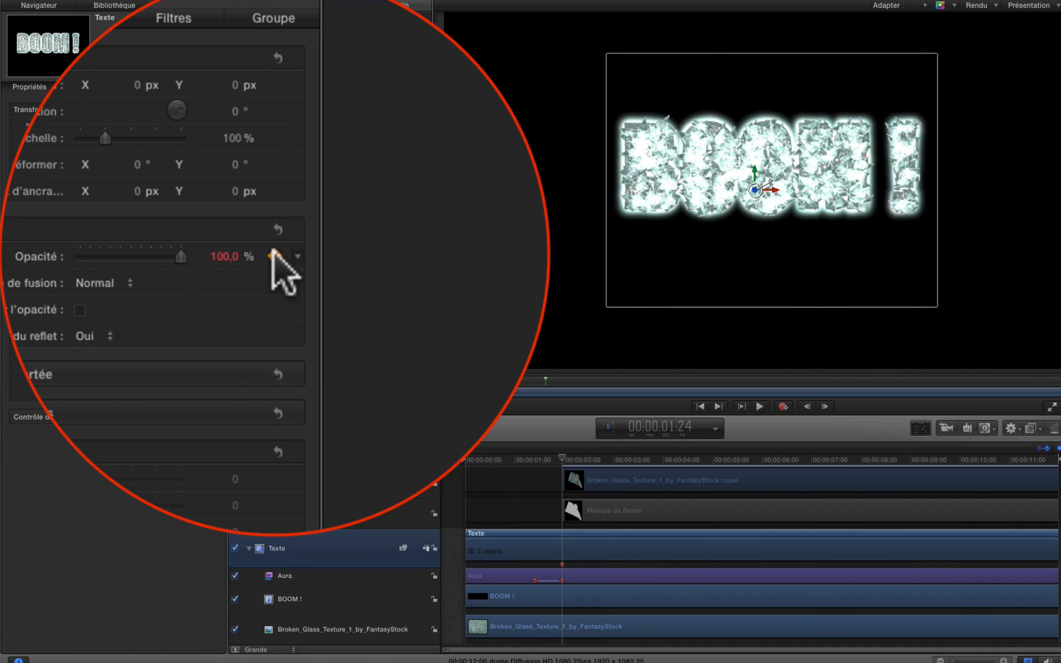
Set the Texte group's opacity to 0% at 00:00:02:03 so the title fades out
key("Right")
key("Right")
key("Right")
key("Right")
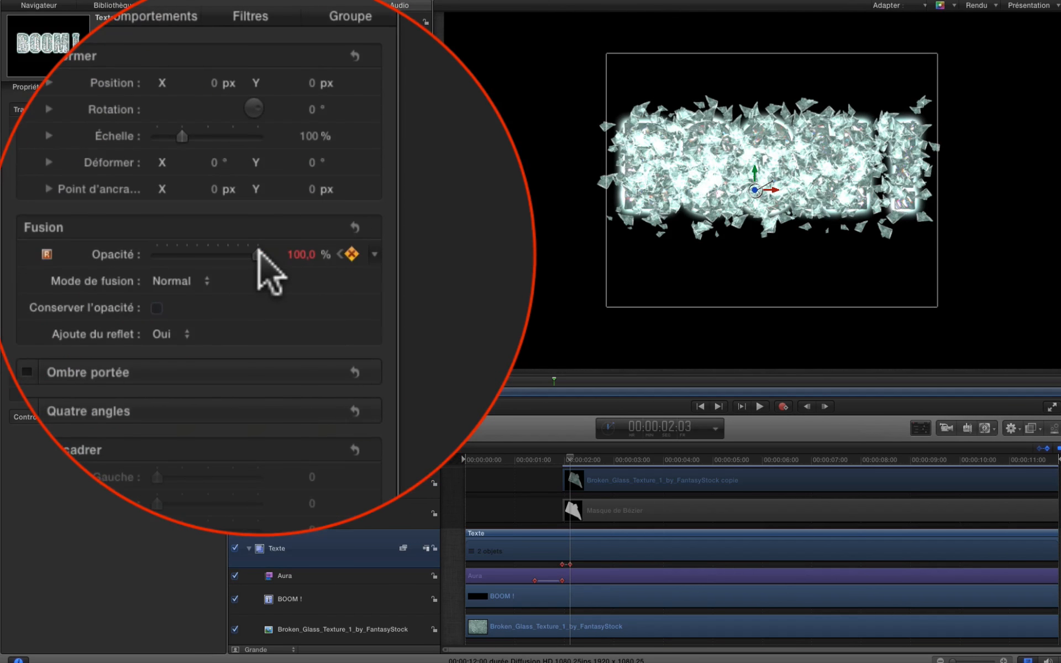
left_click_drag(182, 223, 6, 232)
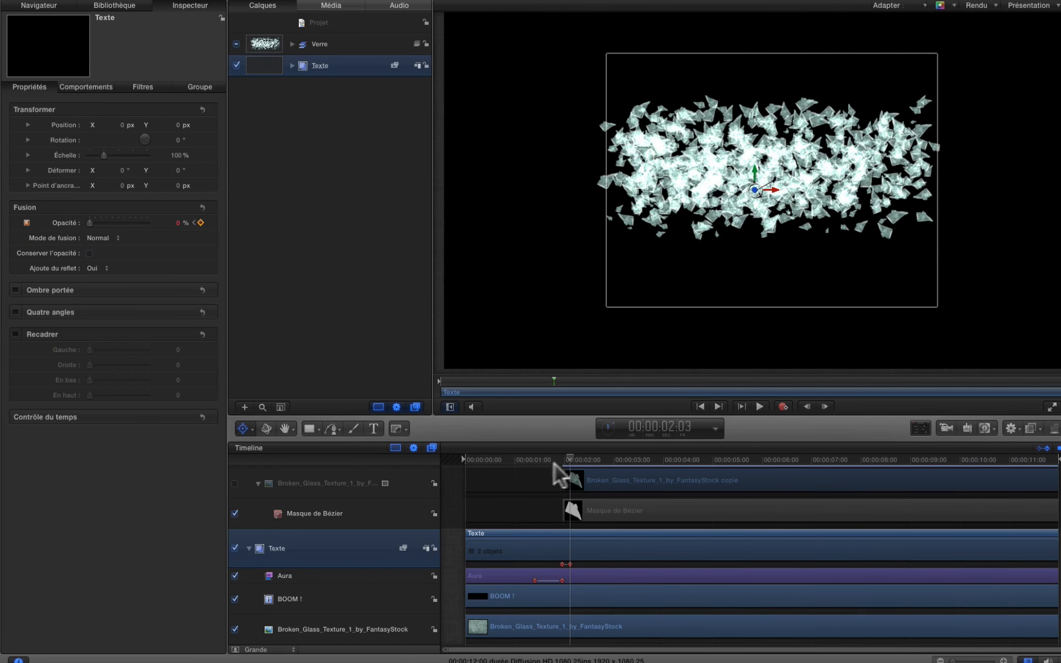
Play the animation from the start to check the explosion, and return to the first frame
key("Home")
key("space")
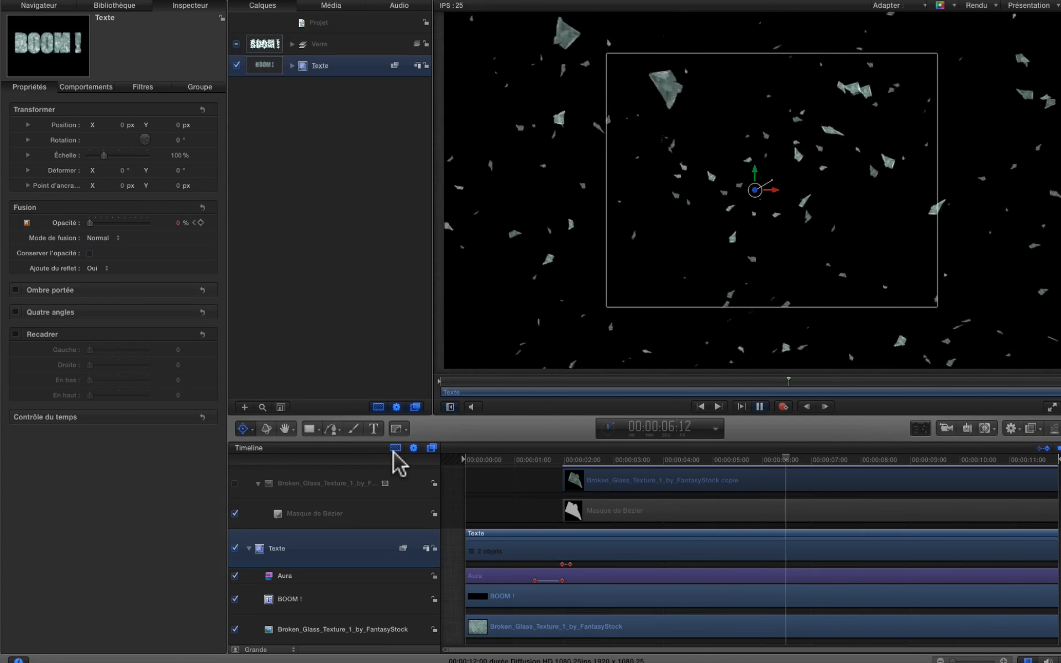
key("space")
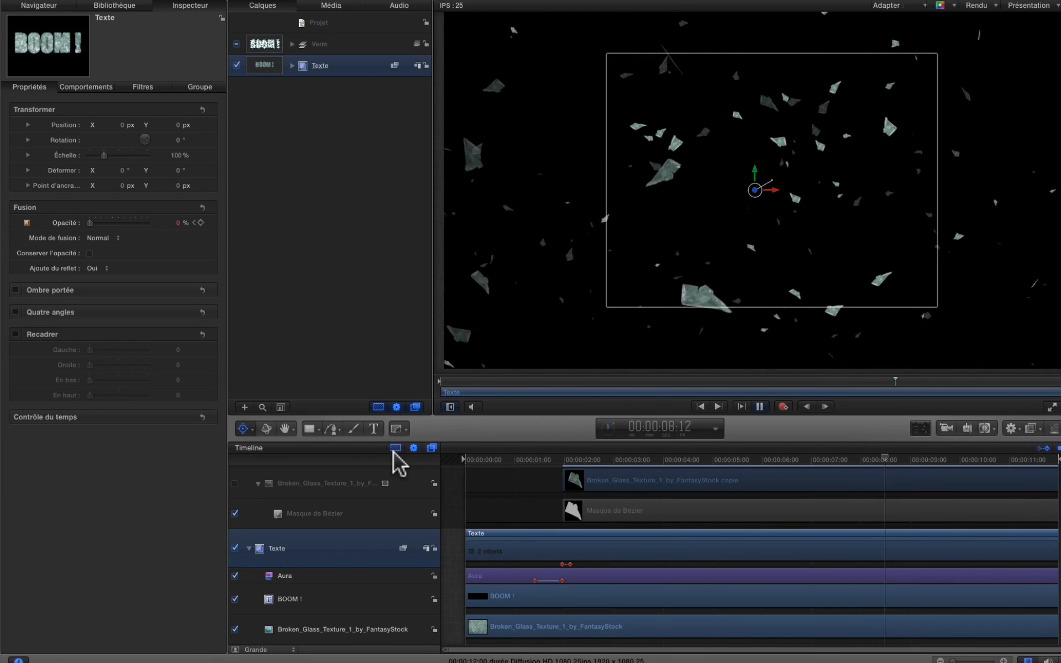
left_click_drag(888, 460, 430, 461)
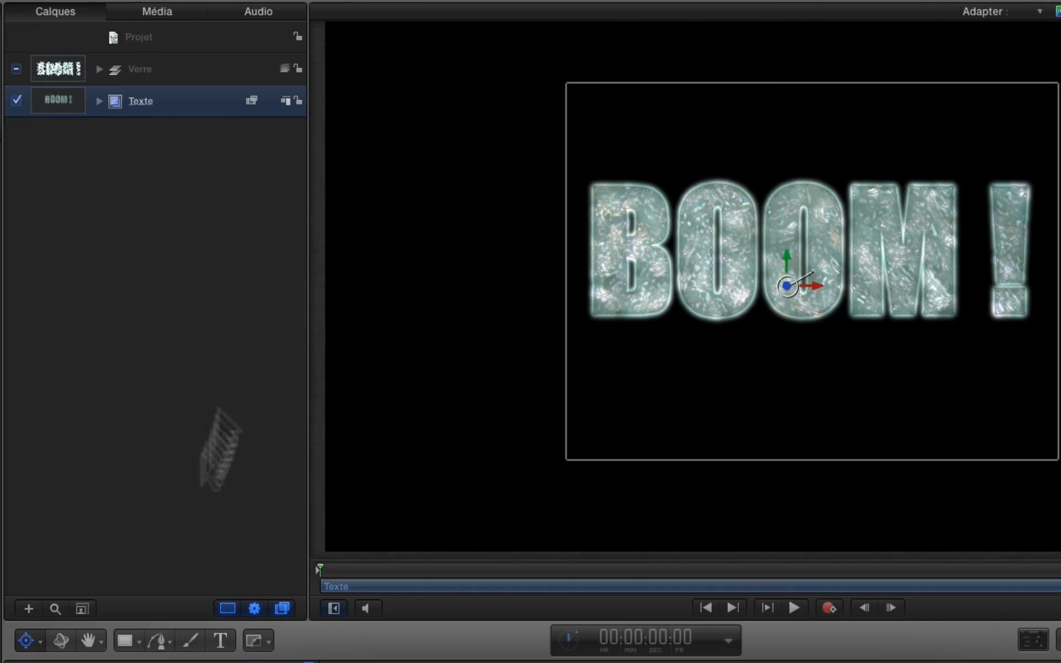
Create a new group and name it explosion
left_click(188, 69, "shift")
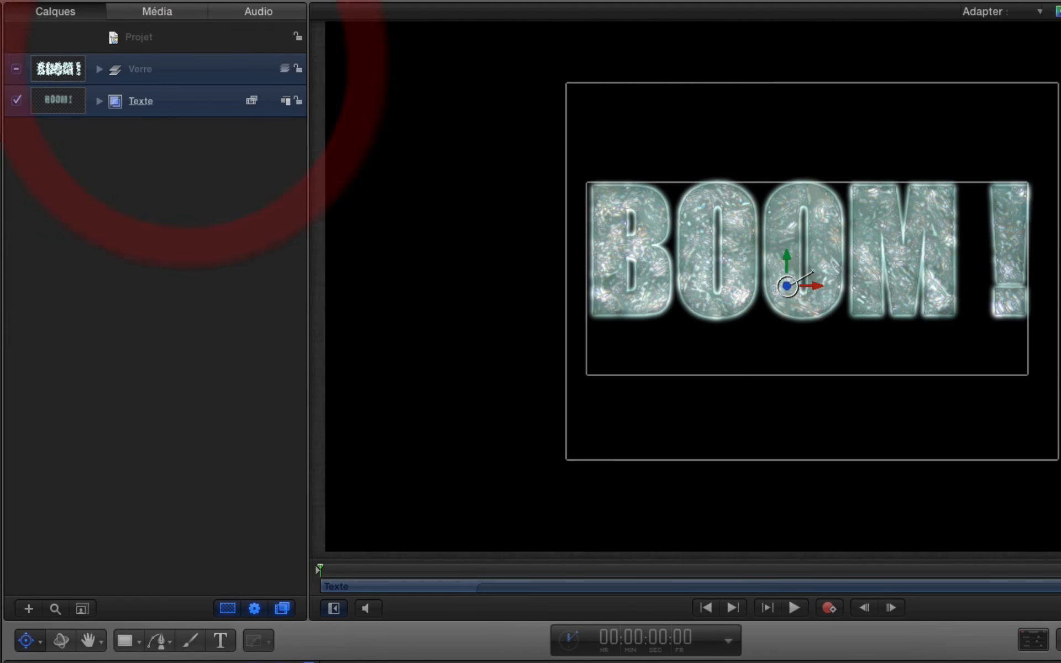
left_click(29, 609)
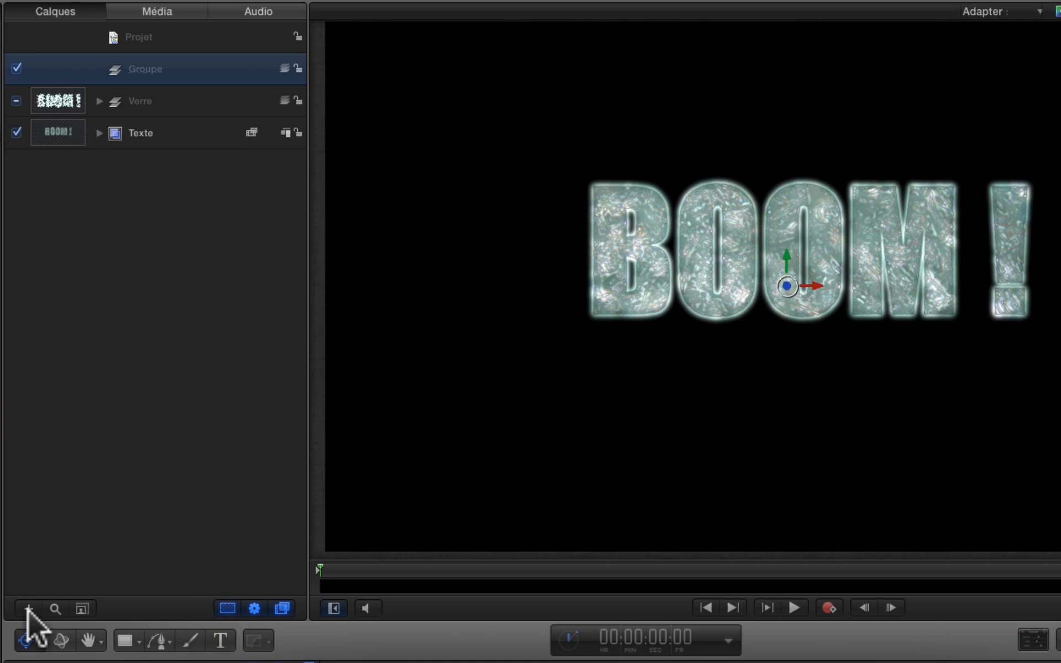
double_click(137, 73)
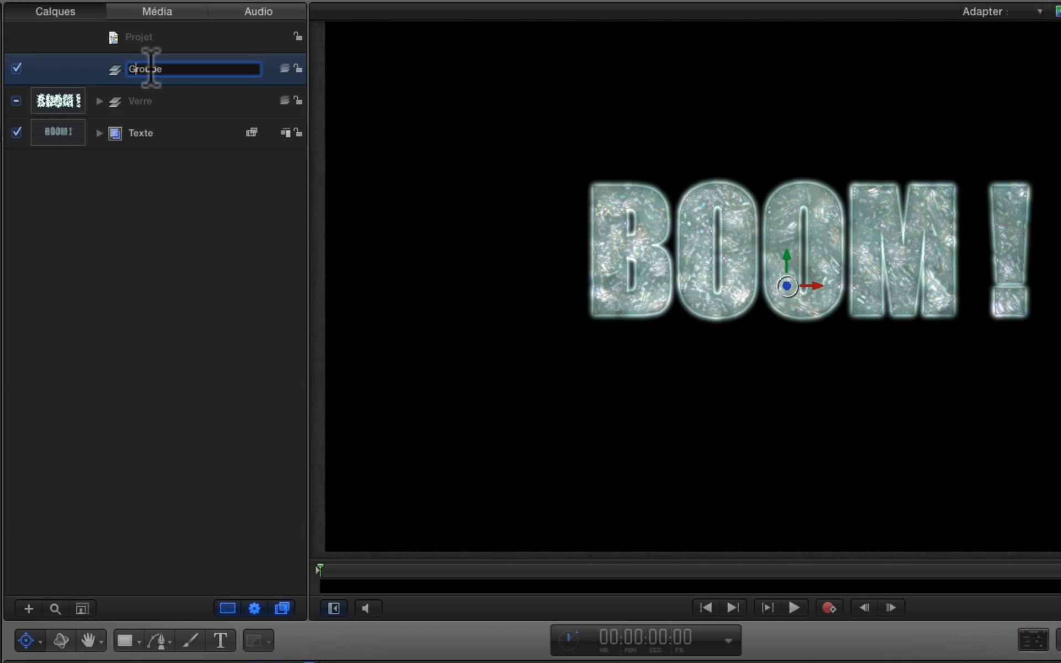
left_click(204, 70)
type("explosion")
Move the Verre and Texte groups into the explosion group and collapse it
left_click(152, 102)
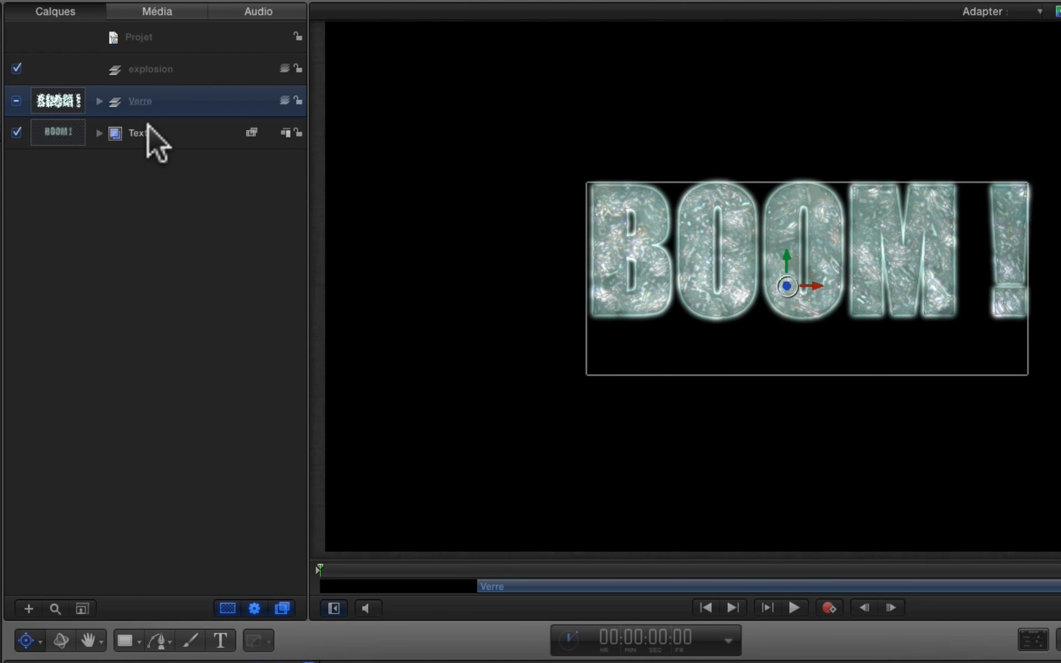
left_click(148, 126, "shift")
left_click_drag(155, 103, 163, 72)
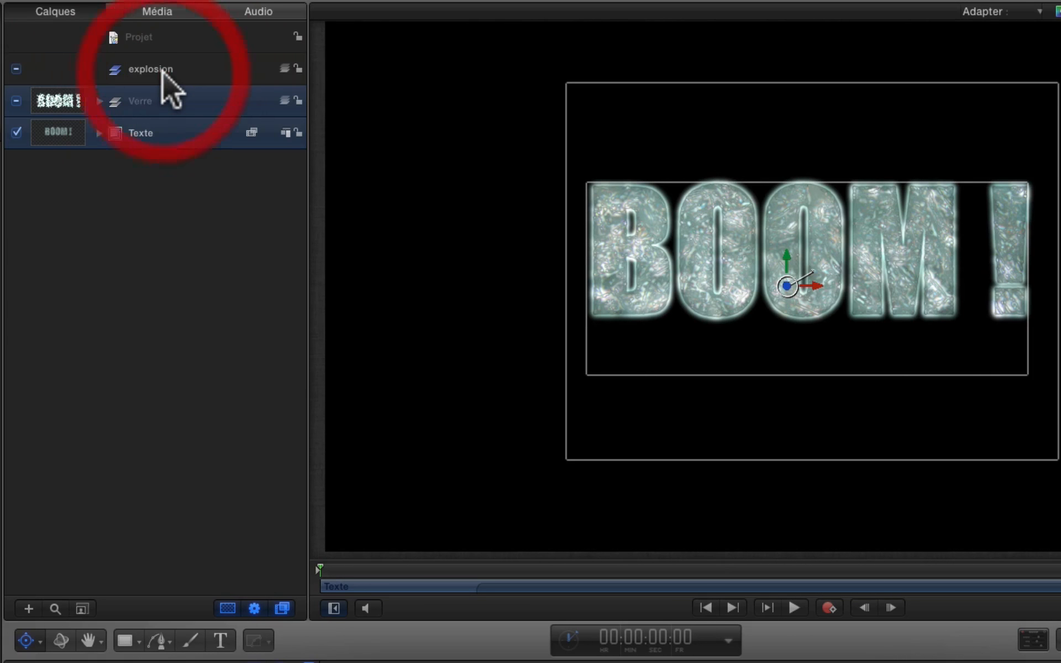
left_click(100, 69)
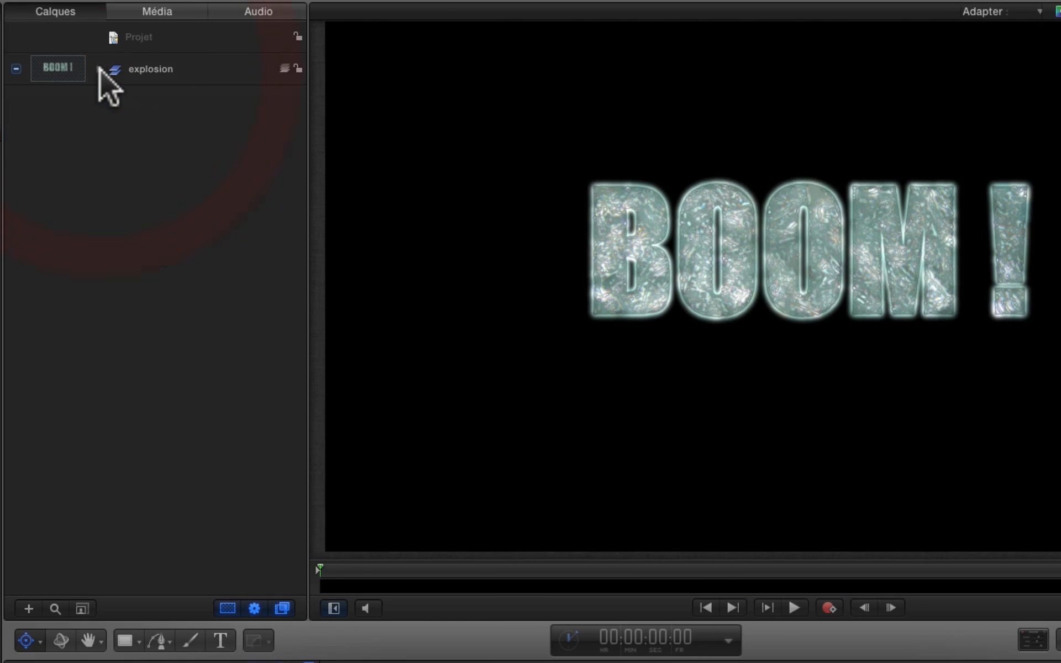
Keyframe the explosion group's scale at 100% on the first frame and enlarge it at 00:00:11:24
left_click(140, 75)
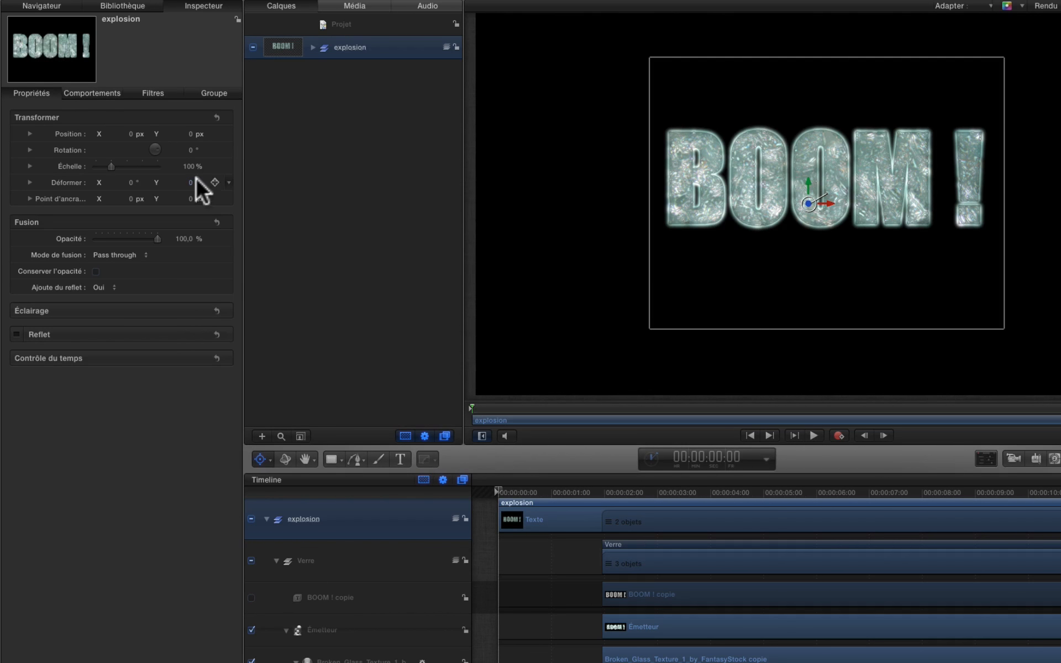
left_click(215, 166)
left_click_drag(500, 488, 1055, 490)
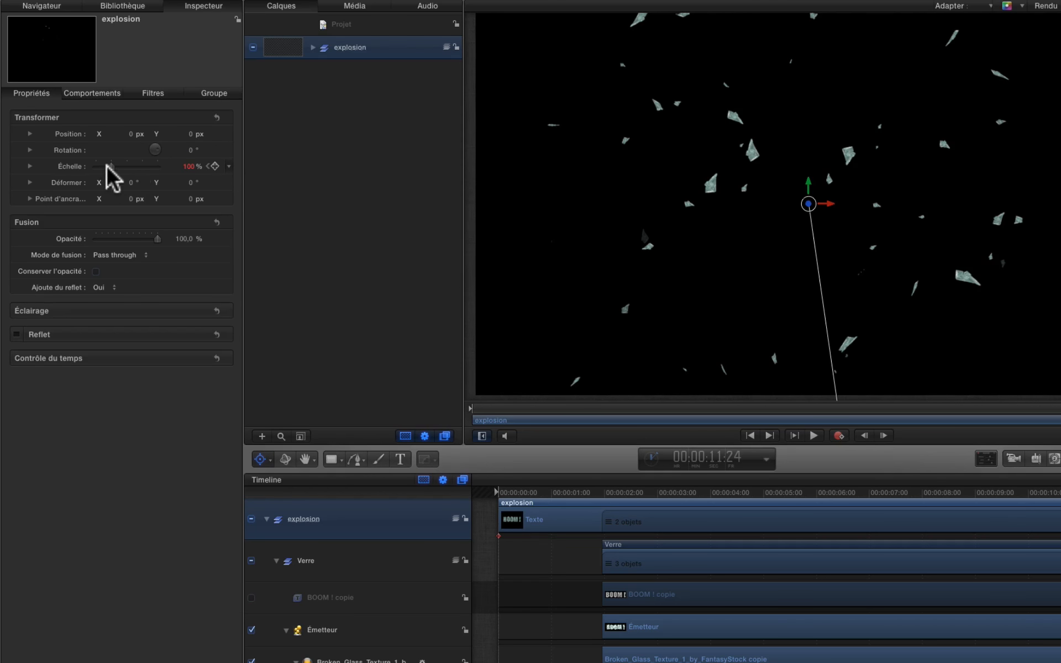
left_click_drag(114, 166, 145, 167)
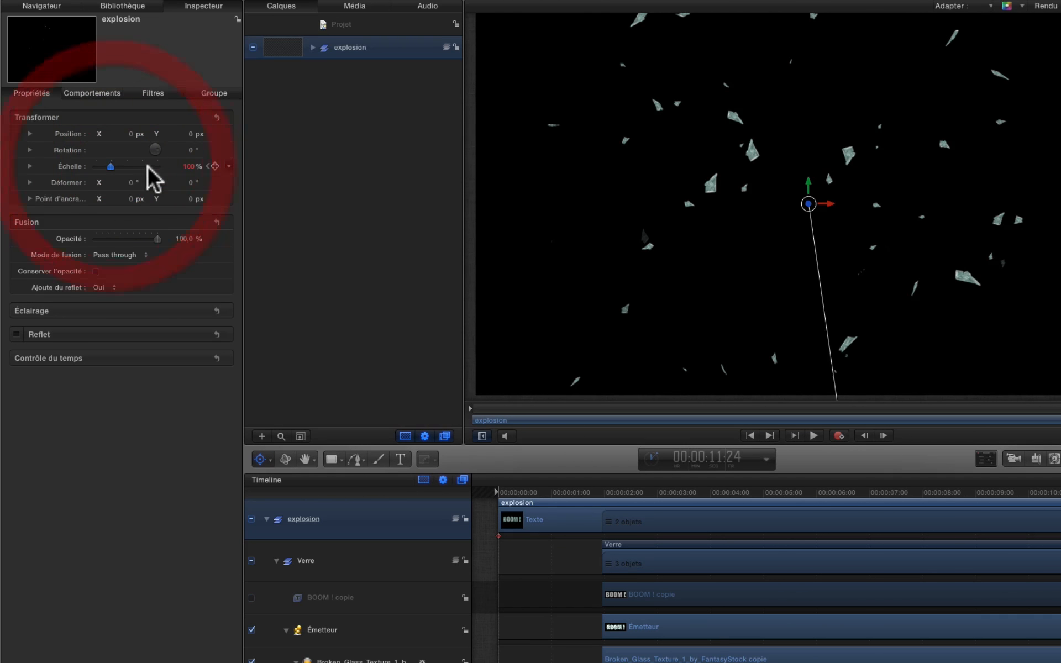
Play the animation from the first frame to check the scale animation, and step forward through the opening frames
left_click_drag(491, 411, 472, 419)
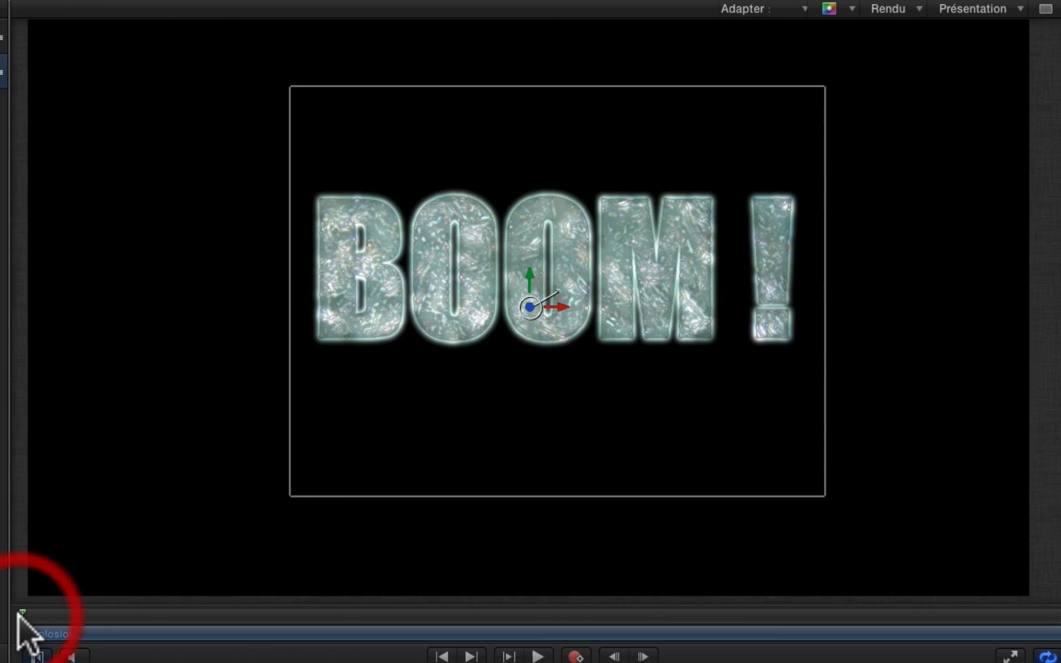
key("space")
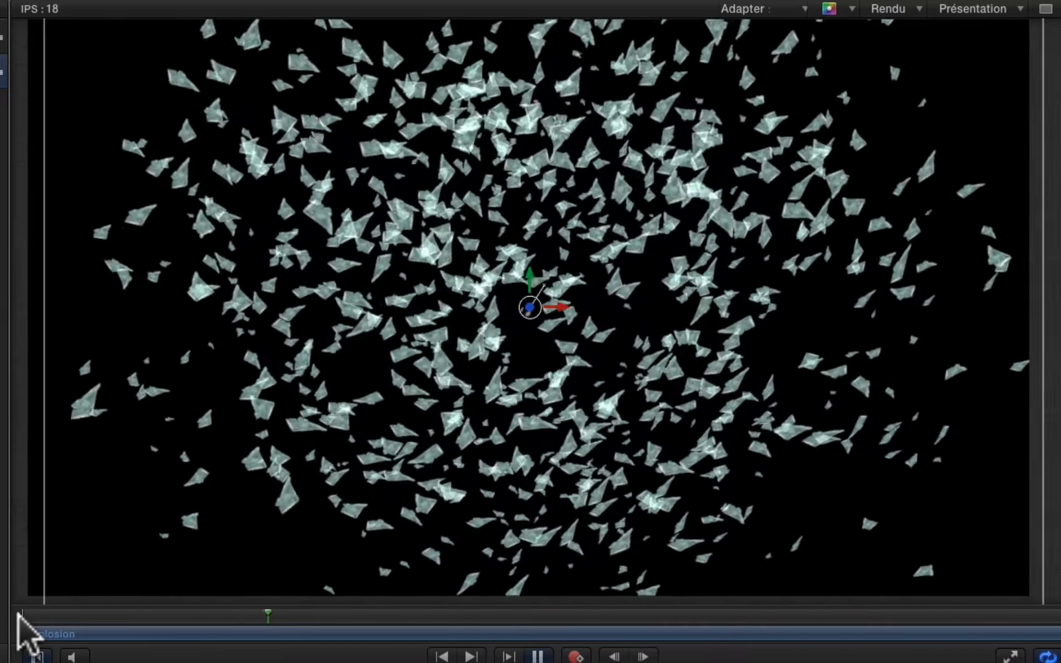
key("space")
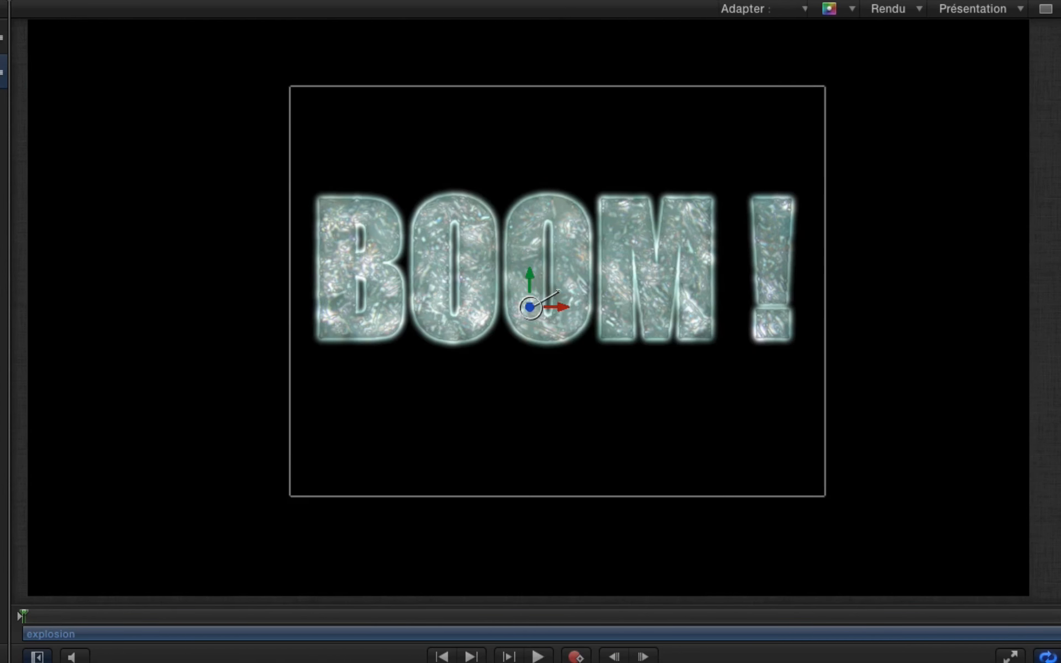
key("Right")
key("Right")
key("Right")
key("Right")
key("Right")
key("Right")
key("Right")
key("Right")
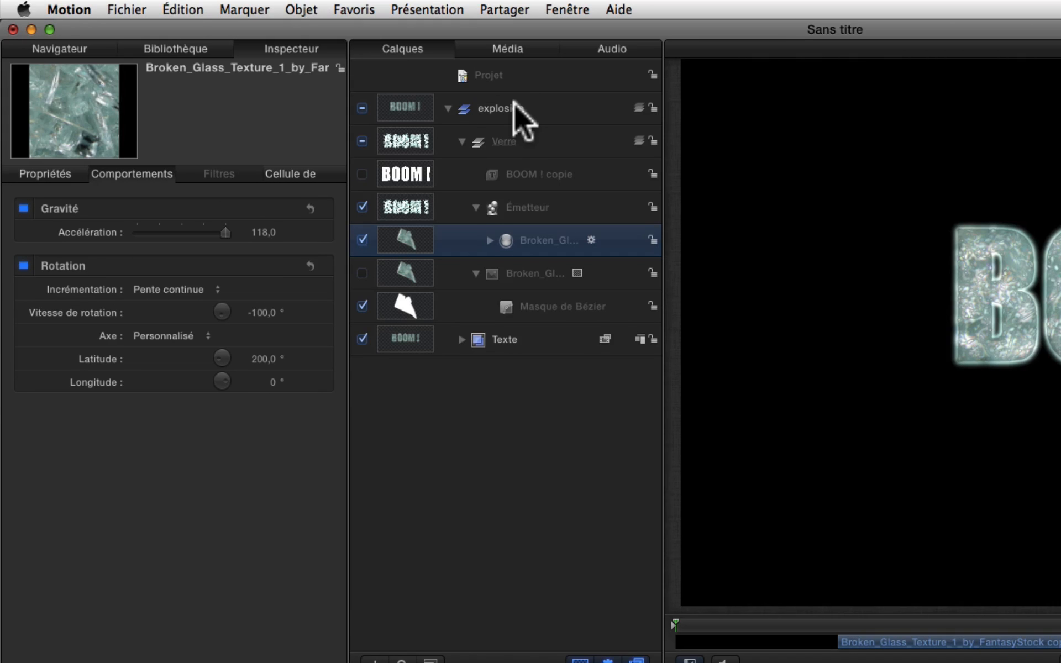
Select the explosion group and add a new light to the project
left_click(513, 107)
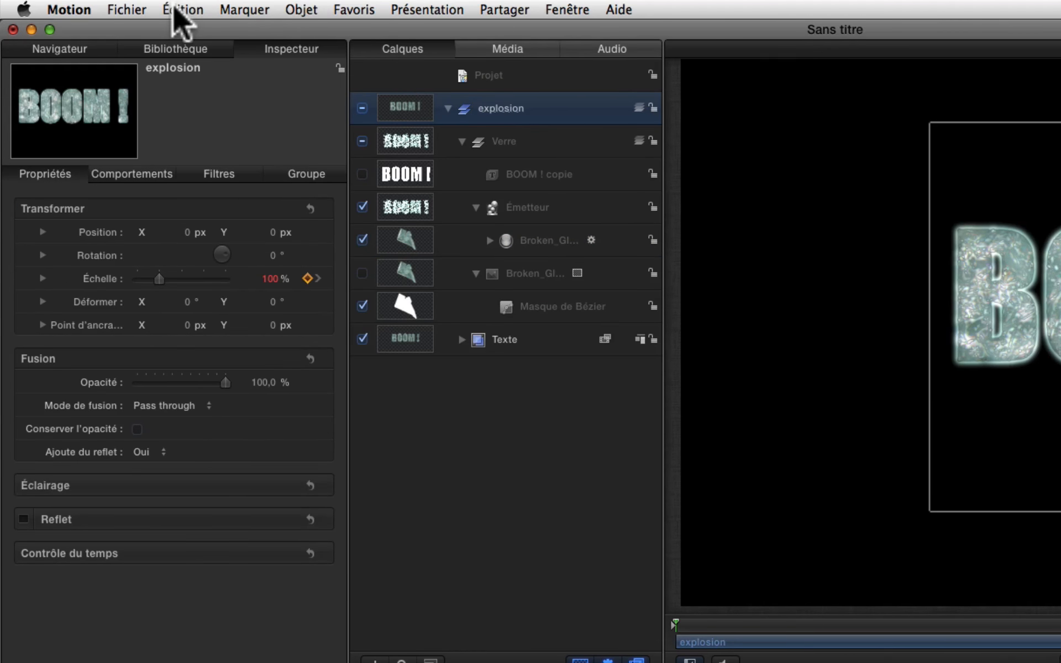
left_click(176, 10)
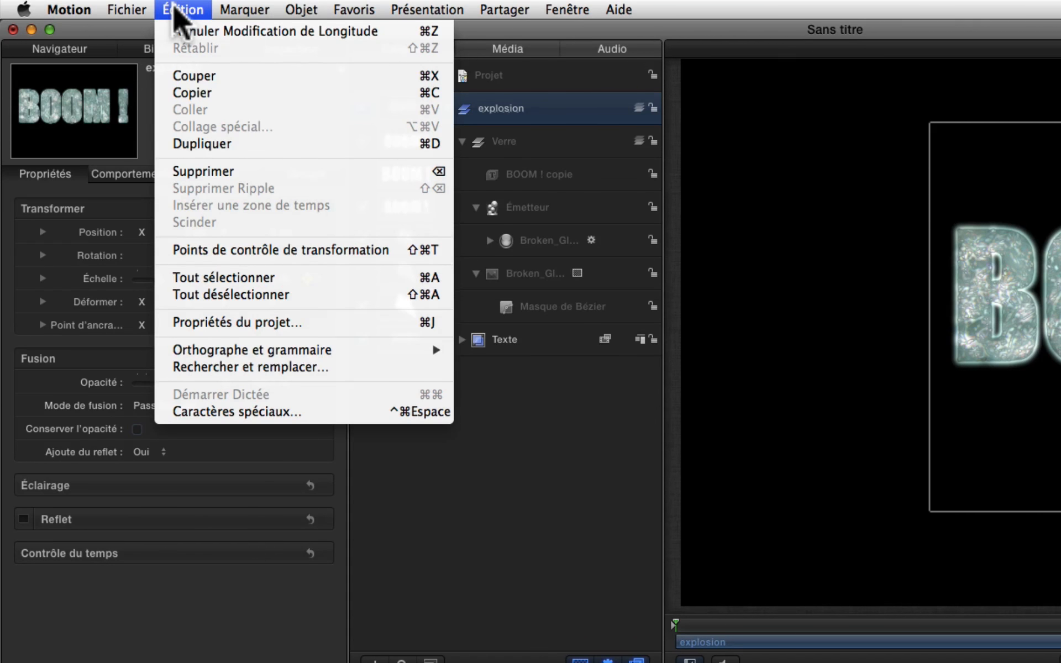
mouse_move(301, 11)
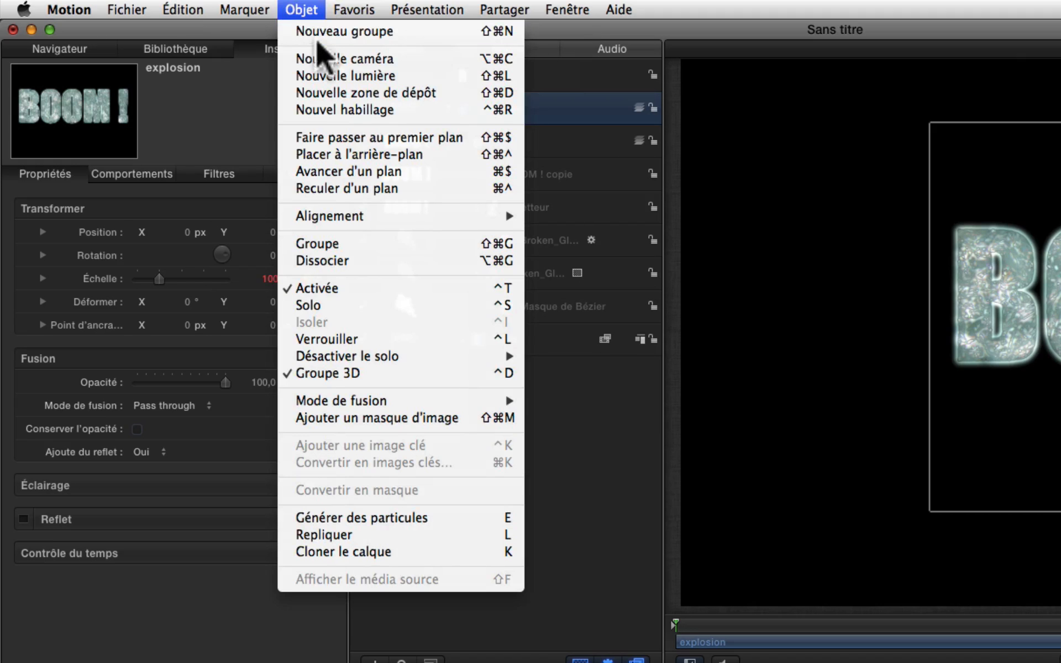
left_click(337, 77)
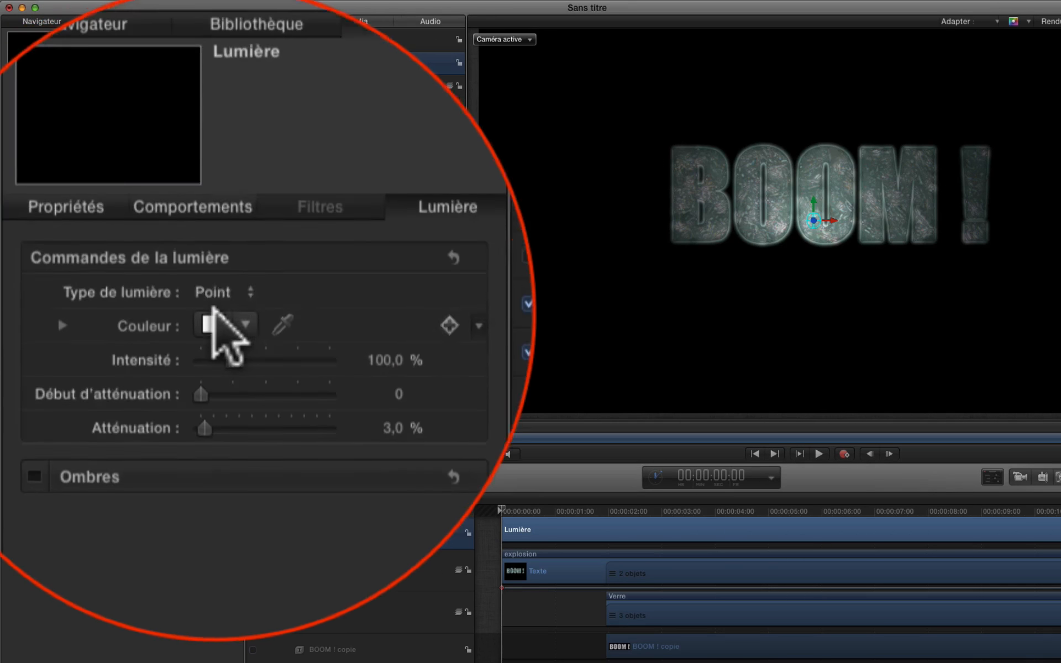
Move the point light just above the middle of the BOOM ! title and raise its intensity beyond 226%
left_click_drag(229, 307, 270, 310)
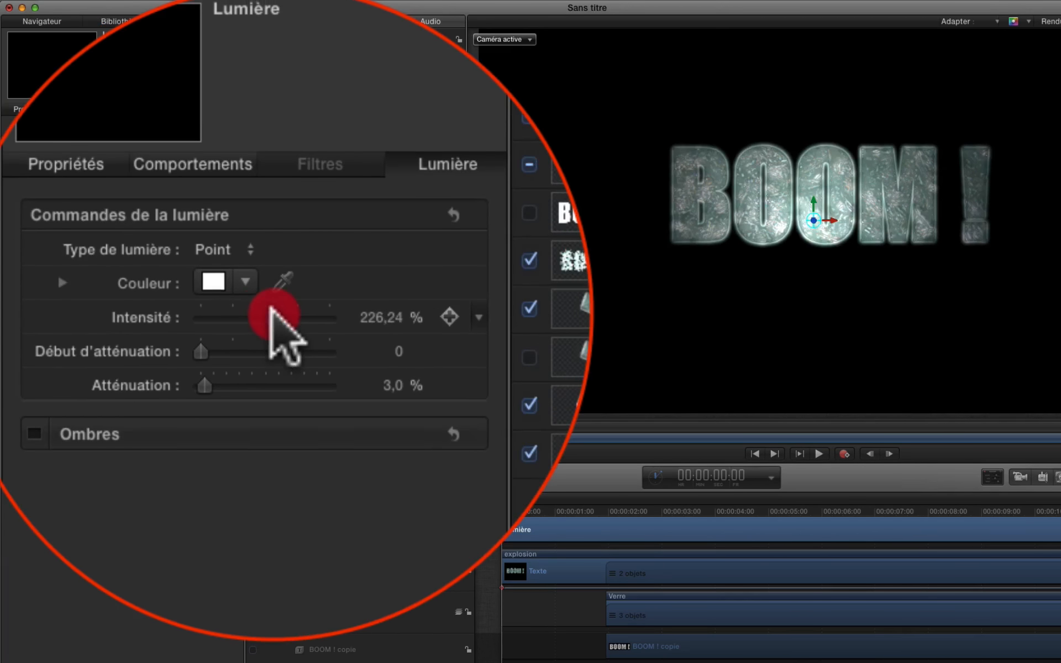
left_click(814, 200)
left_click_drag(815, 199, 801, 124)
left_click(829, 131)
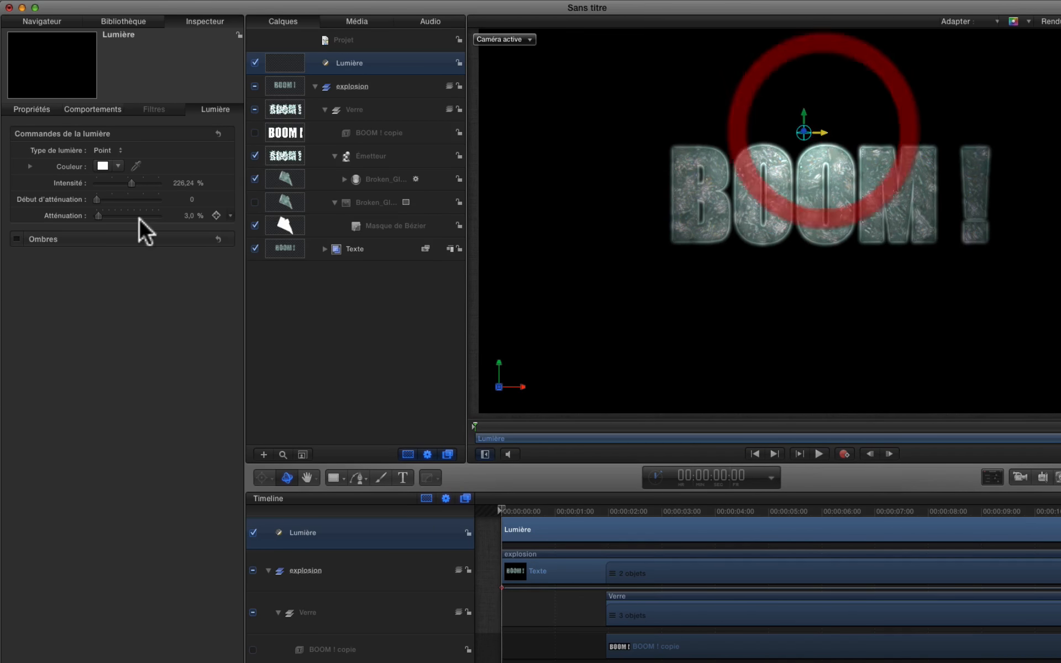
left_click_drag(131, 184, 158, 183)
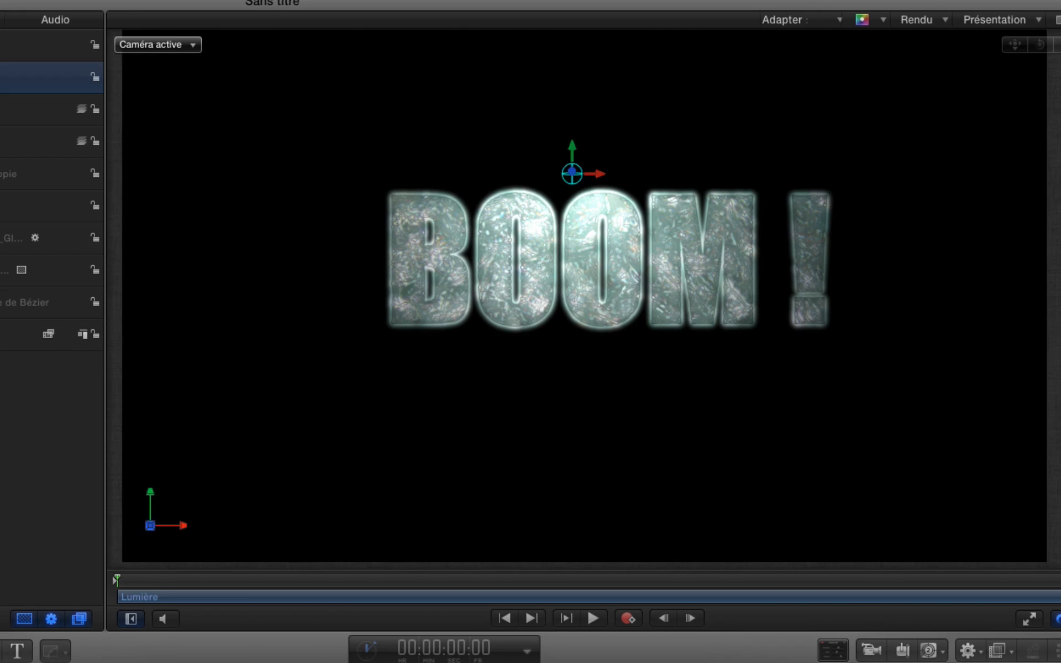
Deselect the light, play the animation to check the lighting, and return towards the first frame
left_click(17, 44)
key("space")
left_click(101, 578)
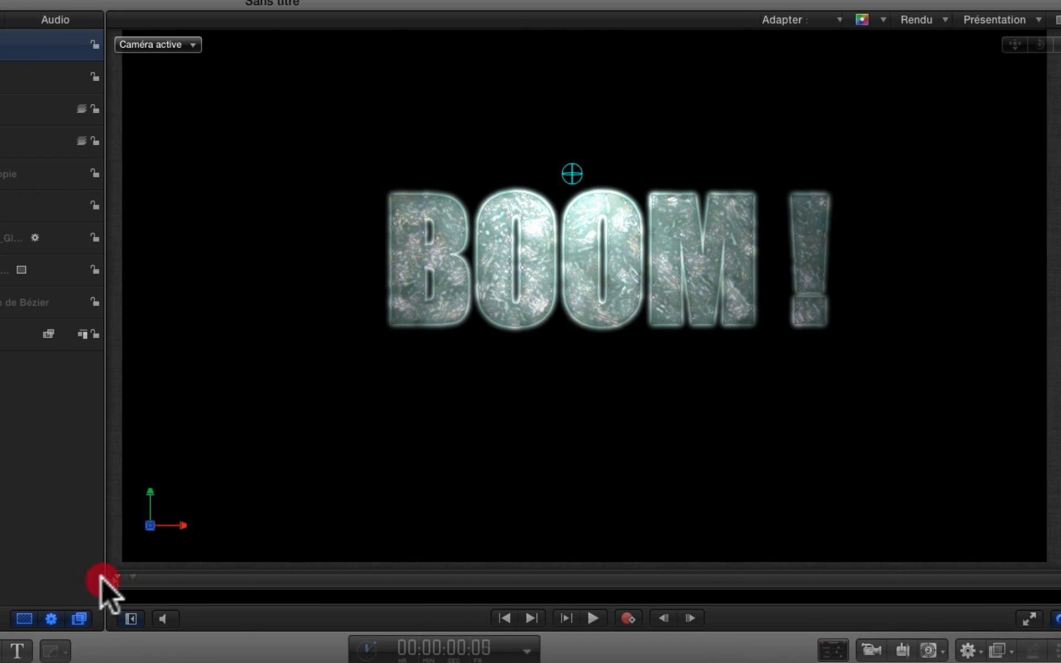